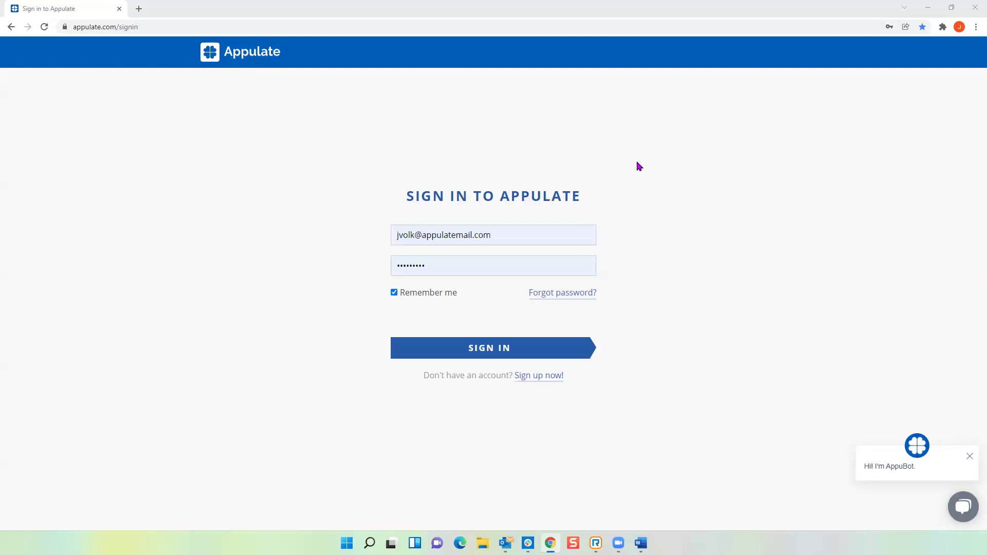
# Step: Open the ACORD 130 Cycleworks Garden Center PDF from the desktop in Edge
pyautogui.hotkey('alt', 'Tab')
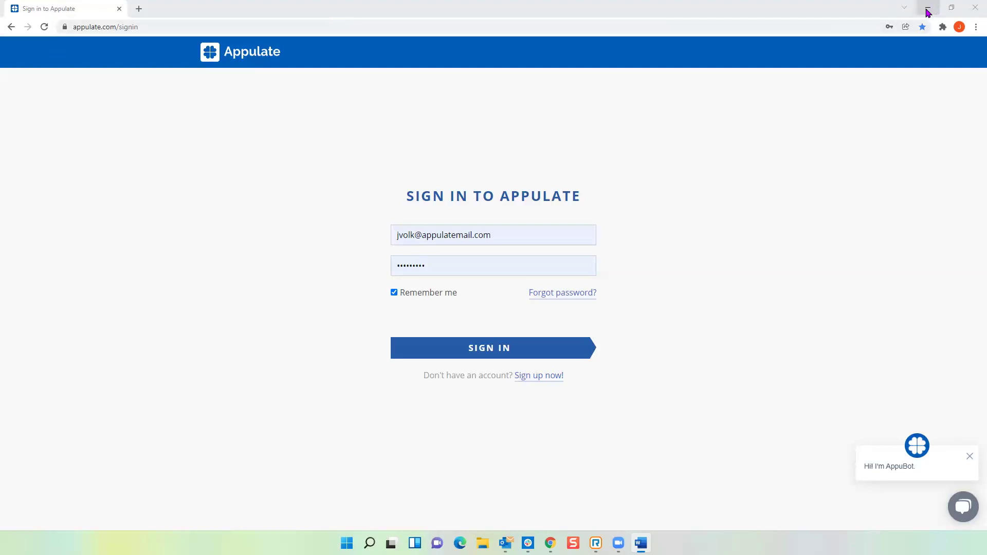
pyautogui.click(928, 7)
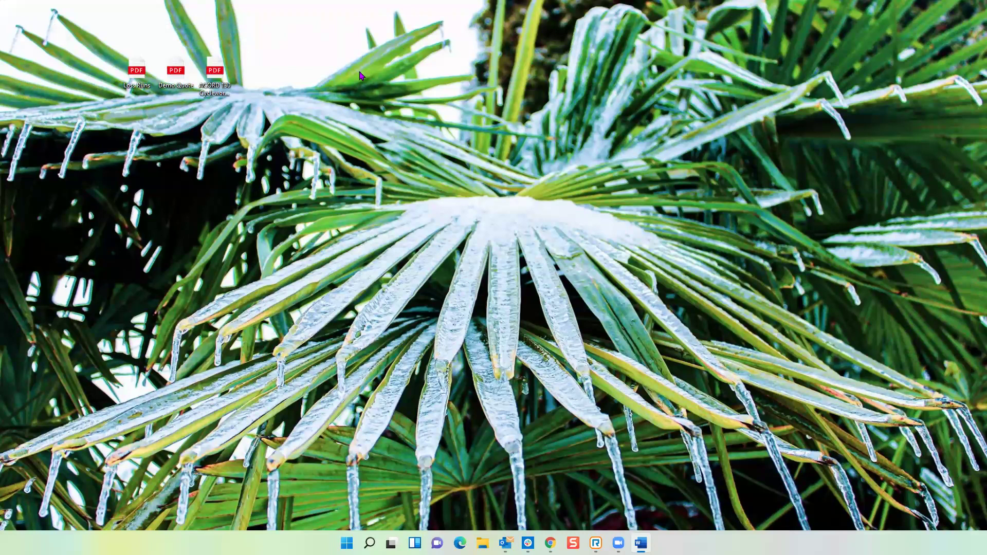
pyautogui.click(218, 74)
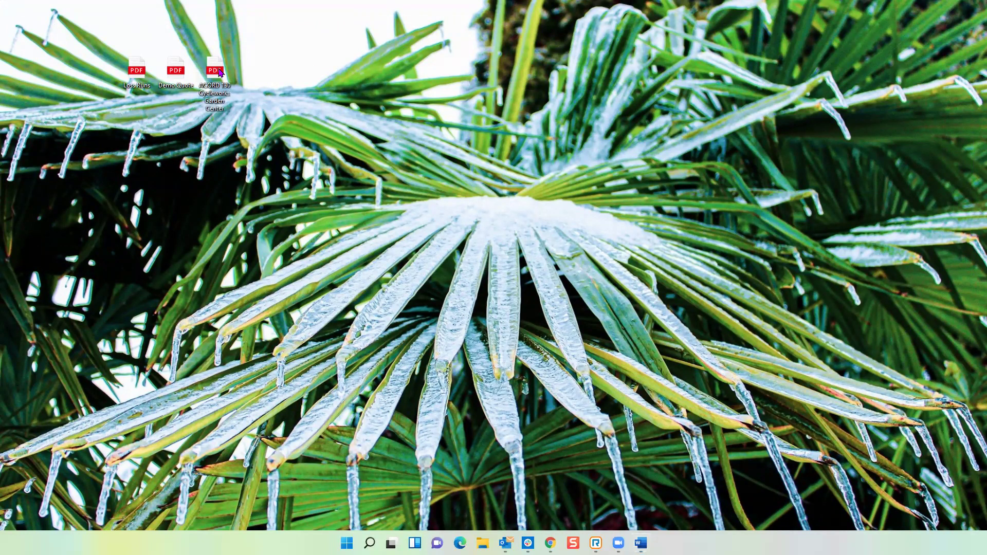
pyautogui.doubleClick(218, 74)
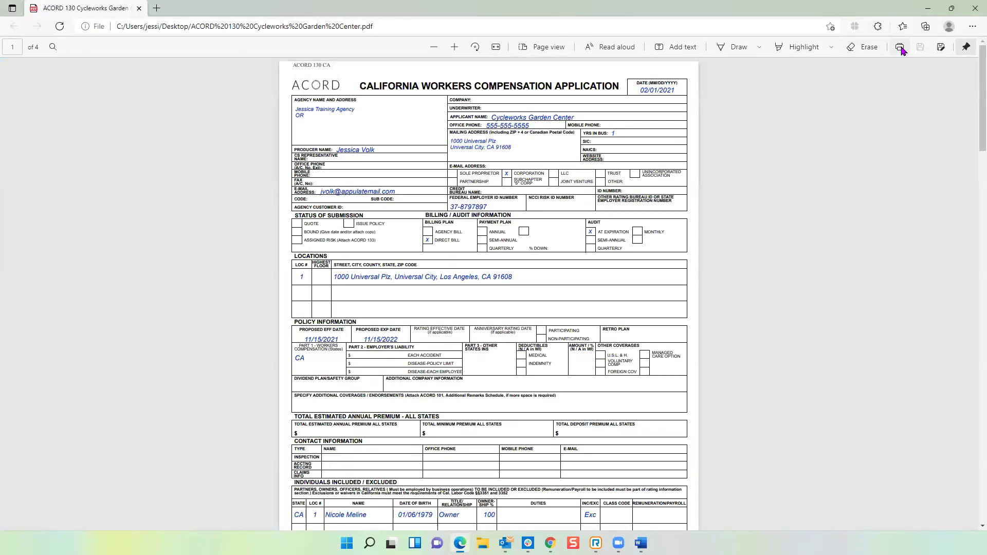
# Step: Print the PDF to Appulate Uplink and dismiss the Uplink sign-in prompt
pyautogui.click(900, 48)
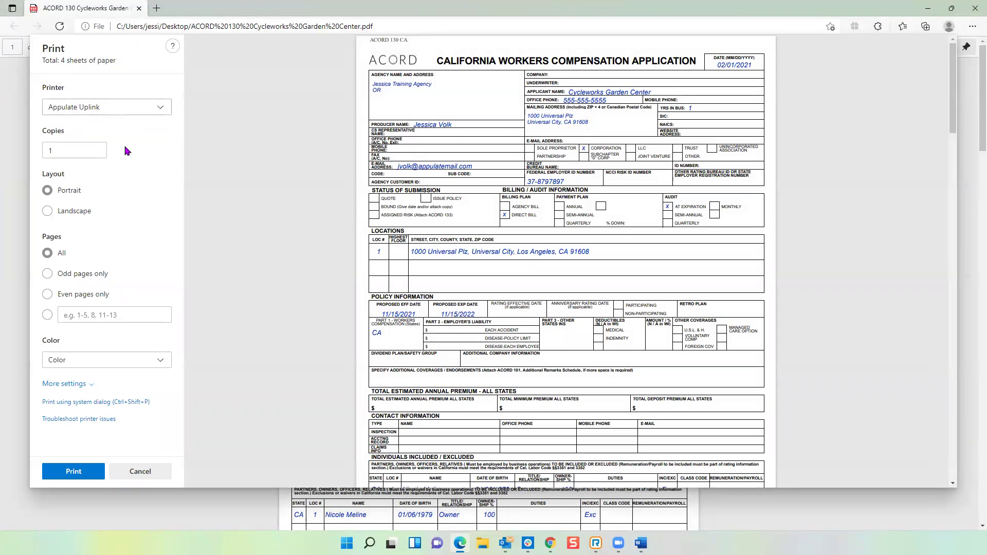
pyautogui.click(83, 473)
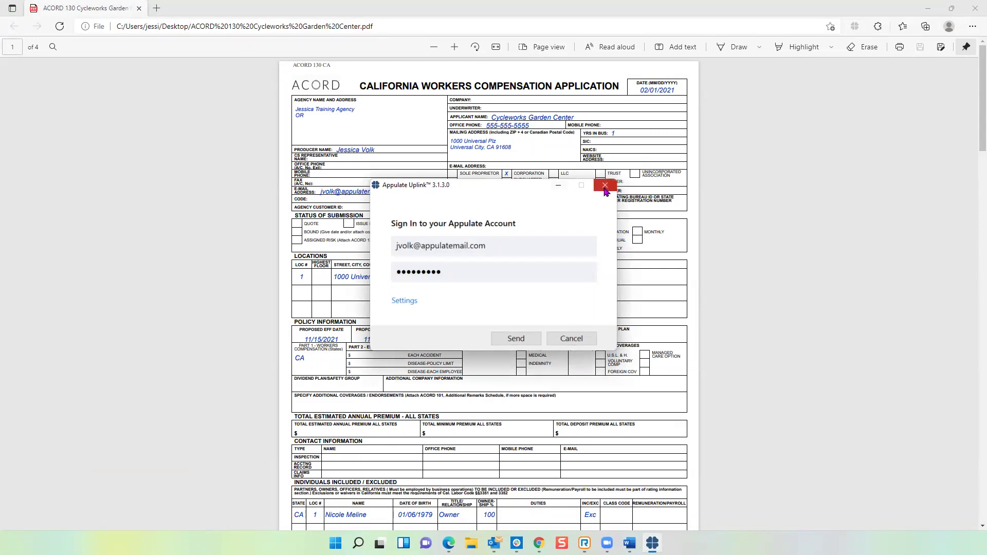
pyautogui.click(605, 187)
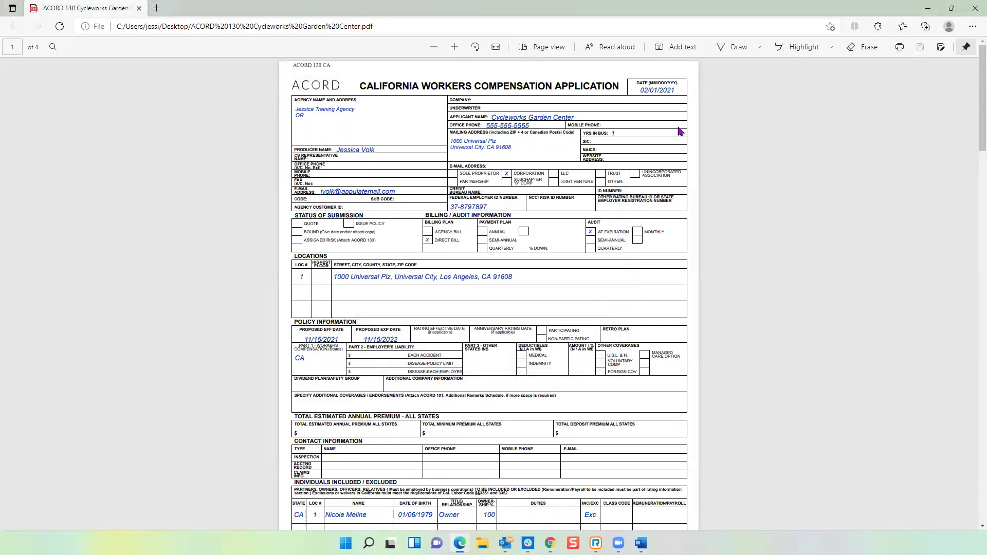
# Step: Close Edge, then send the ACORD 130 PDF to Appulate through the Uplink file action and sign in
pyautogui.click(973, 11)
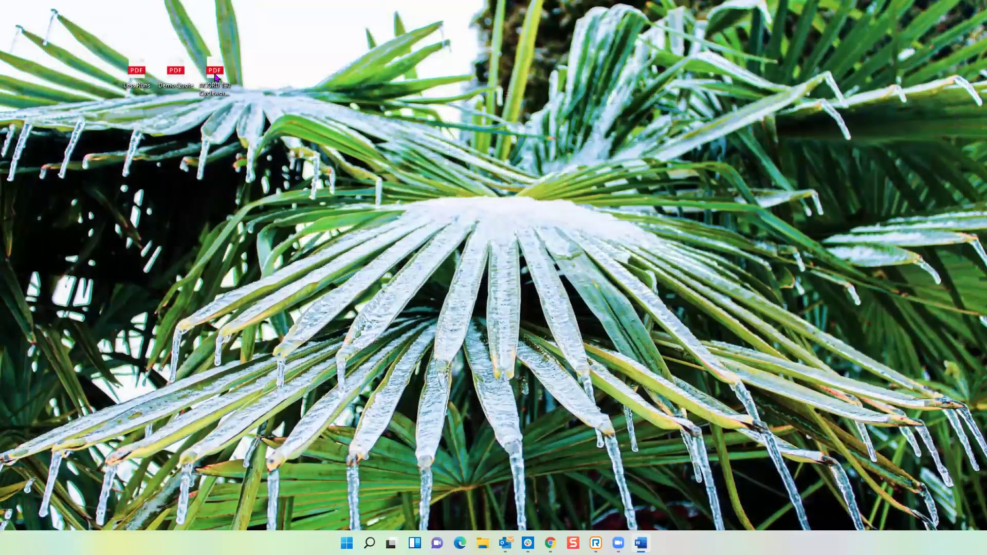
pyautogui.rightClick(215, 76)
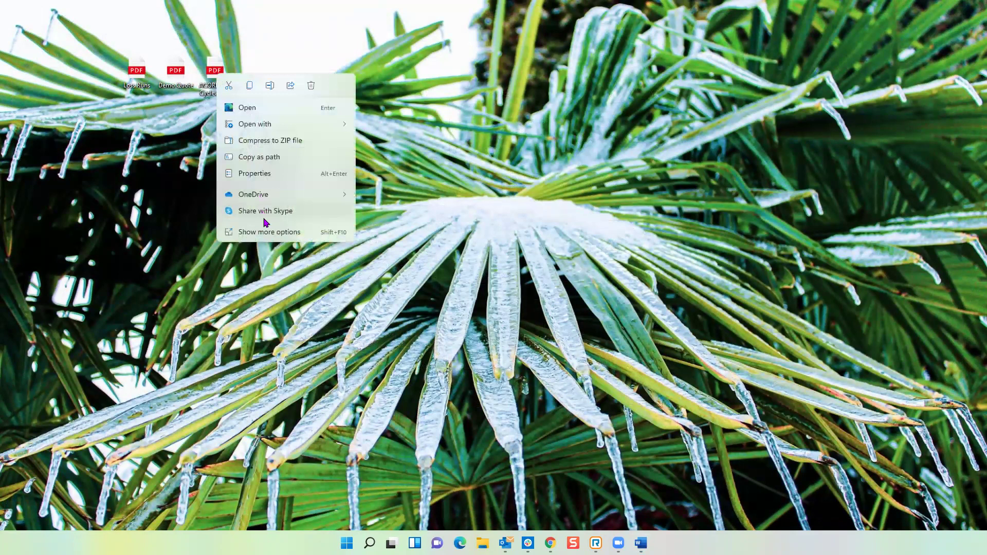
pyautogui.click(274, 233)
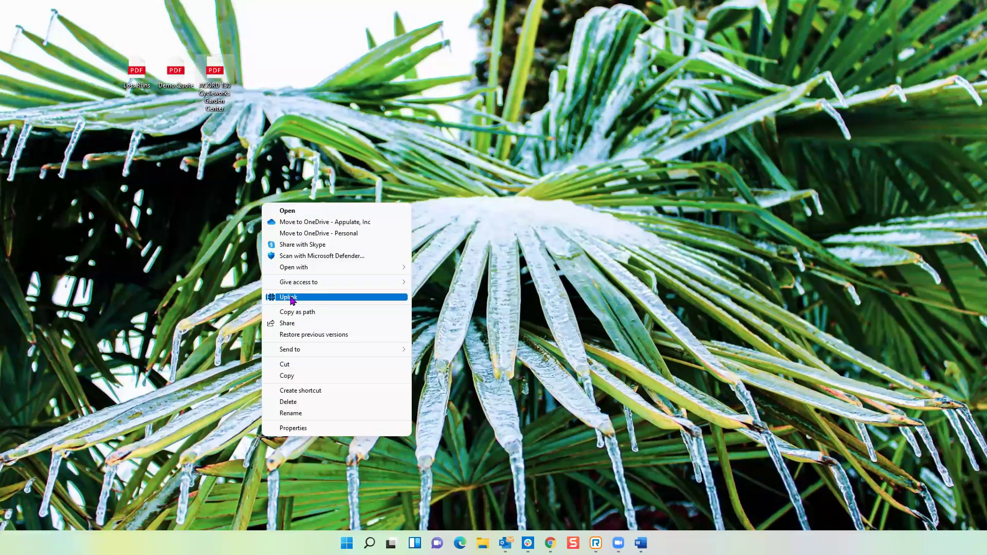
pyautogui.click(291, 300)
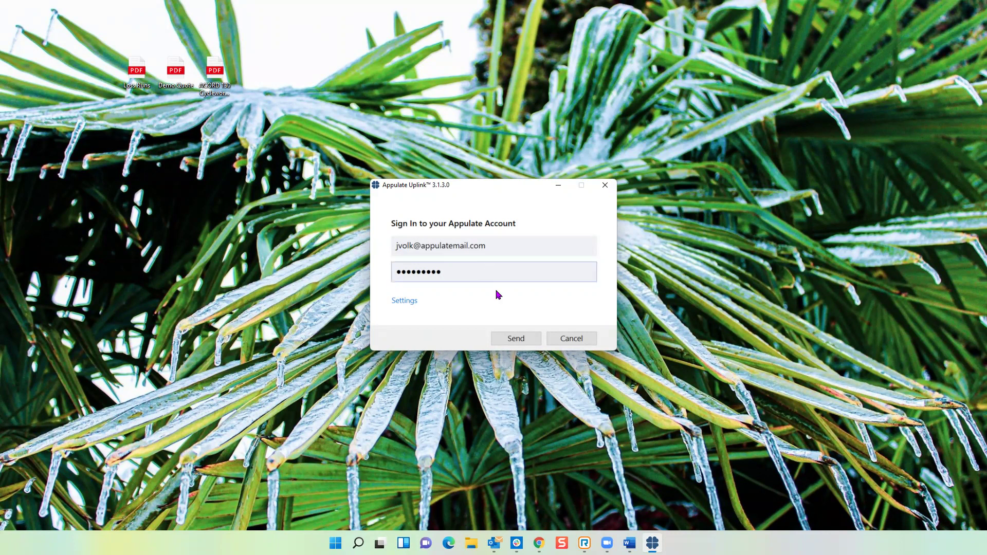
pyautogui.click(515, 341)
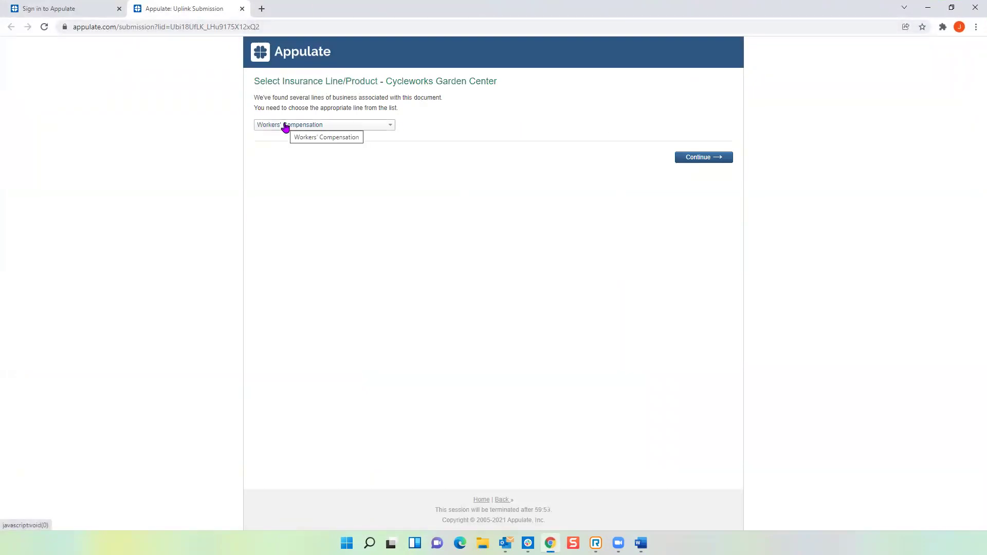
pyautogui.click(390, 128)
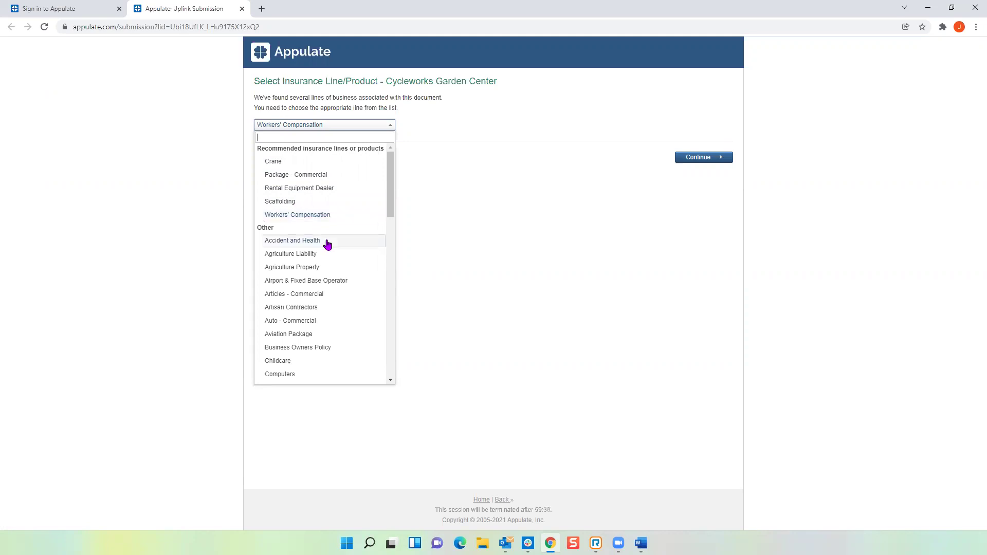
pyautogui.scroll(-4, 327, 241)
pyautogui.scroll(-7, 327, 244)
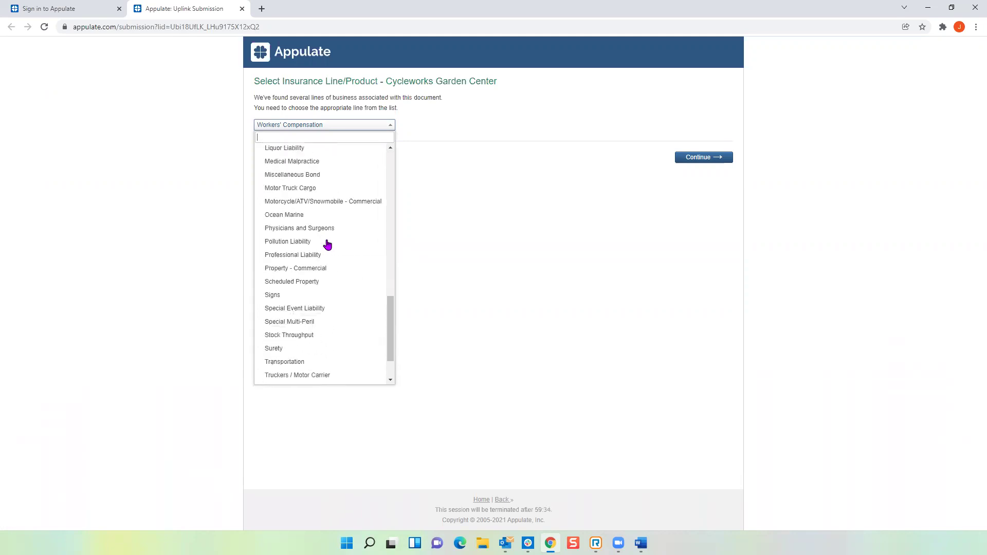
pyautogui.scroll(11, 327, 245)
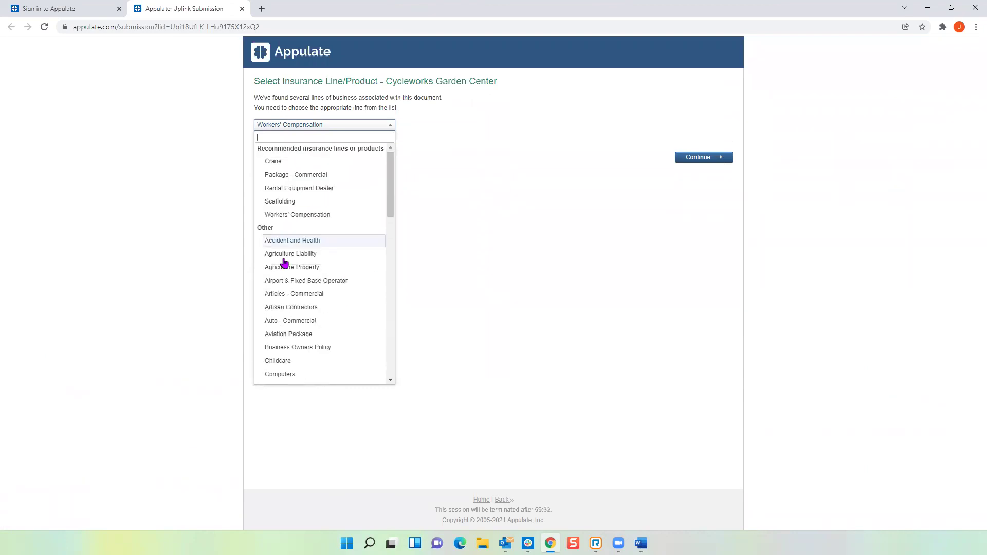
pyautogui.click(286, 215)
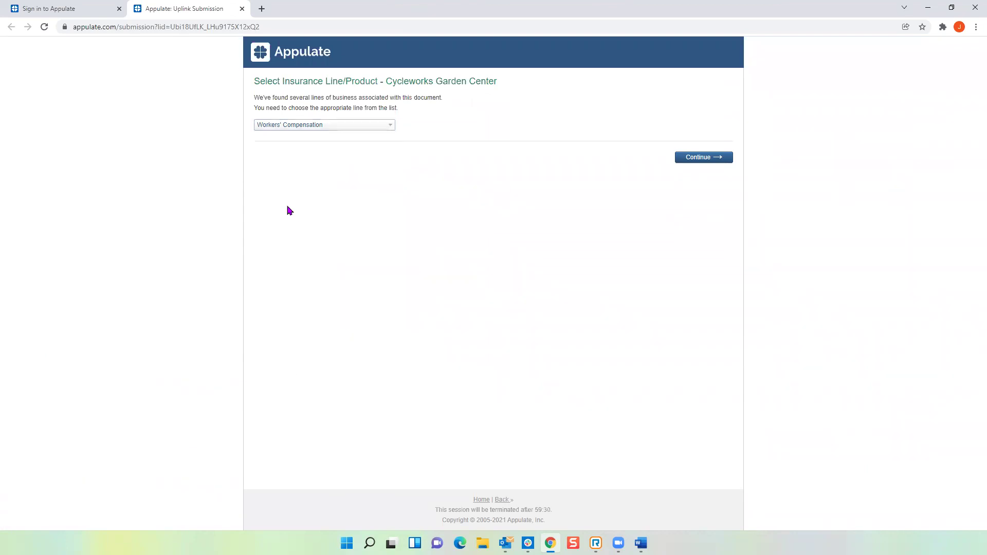
# Step: Continue the Workers' Compensation submission to load the prefilled Smart Q&A request for quote
pyautogui.click(704, 159)
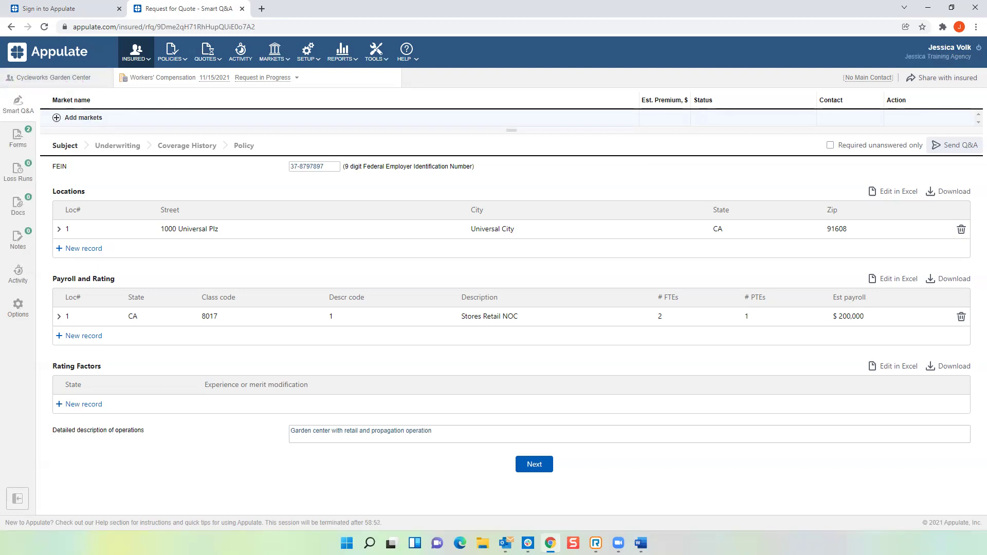
# Step: Open the Cycleworks Garden Center insured record and view its Contacts list
pyautogui.click(65, 80)
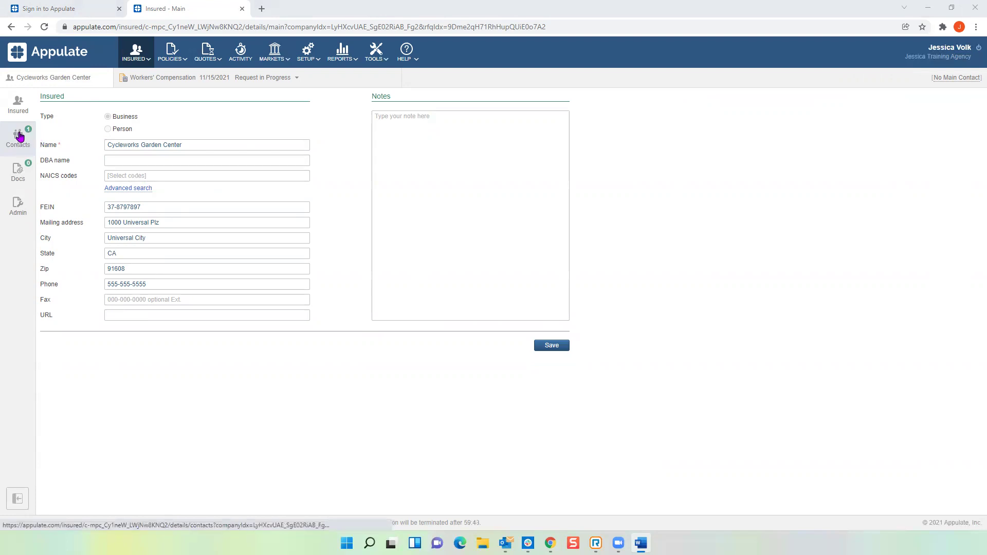
pyautogui.click(18, 142)
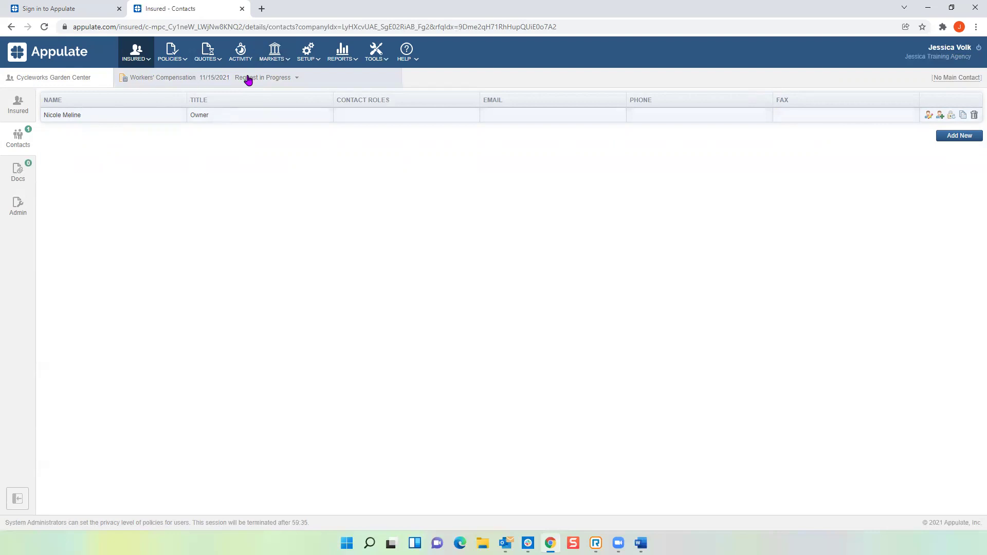
# Step: Go back to the Workers' Compensation request for quote from the header policy bar
pyautogui.click(213, 83)
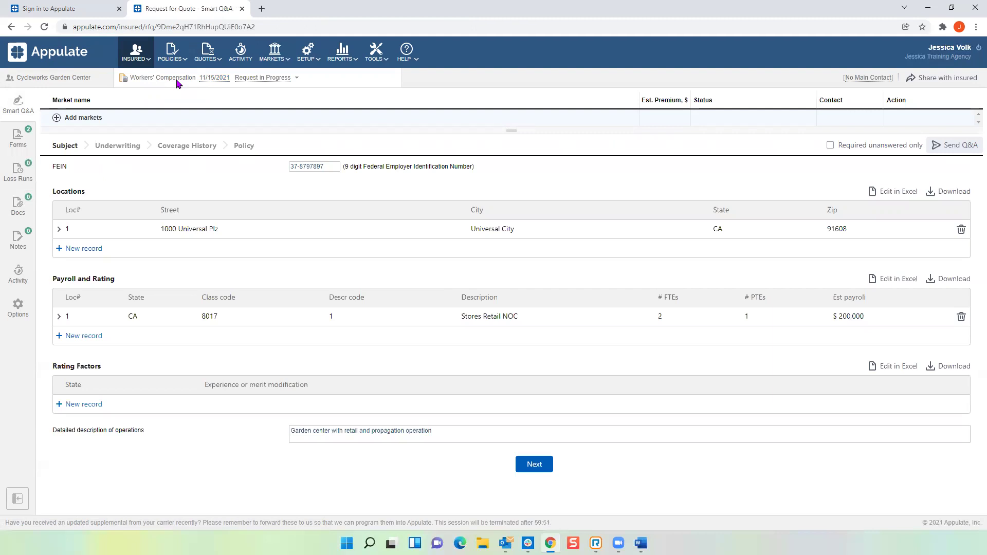
# Step: Change the policy effective date from 11/15/2021 to 12/15/2021 and save the dates
pyautogui.click(215, 80)
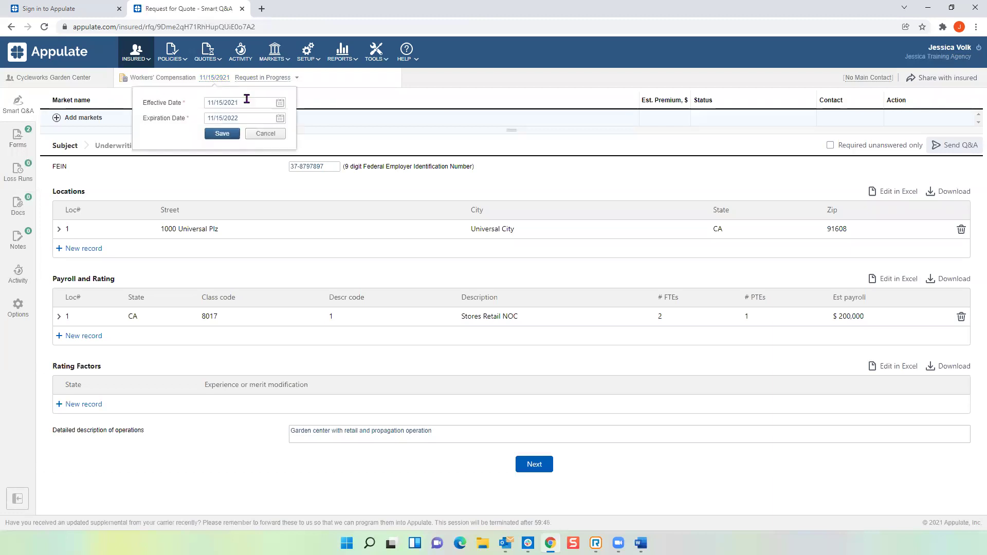
pyautogui.click(281, 105)
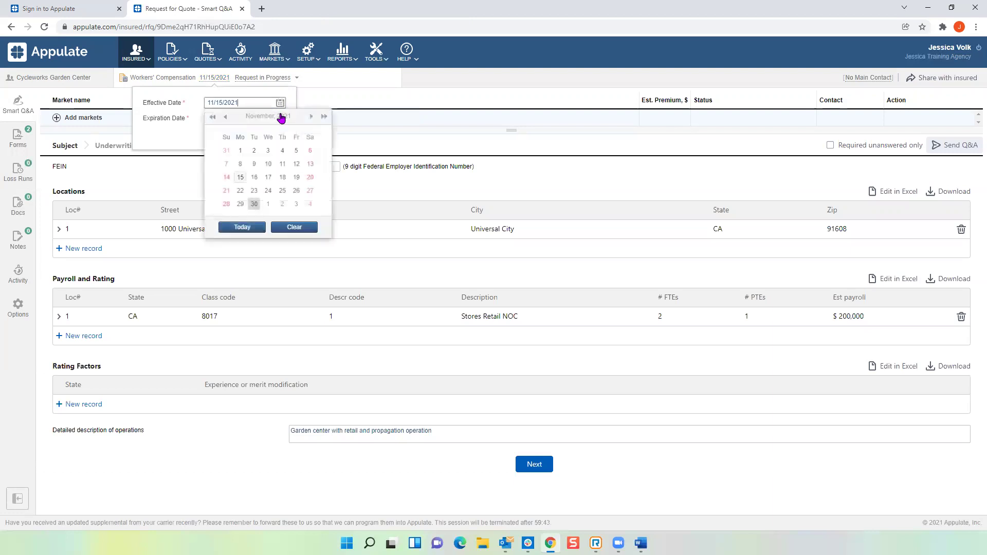
pyautogui.click(311, 116)
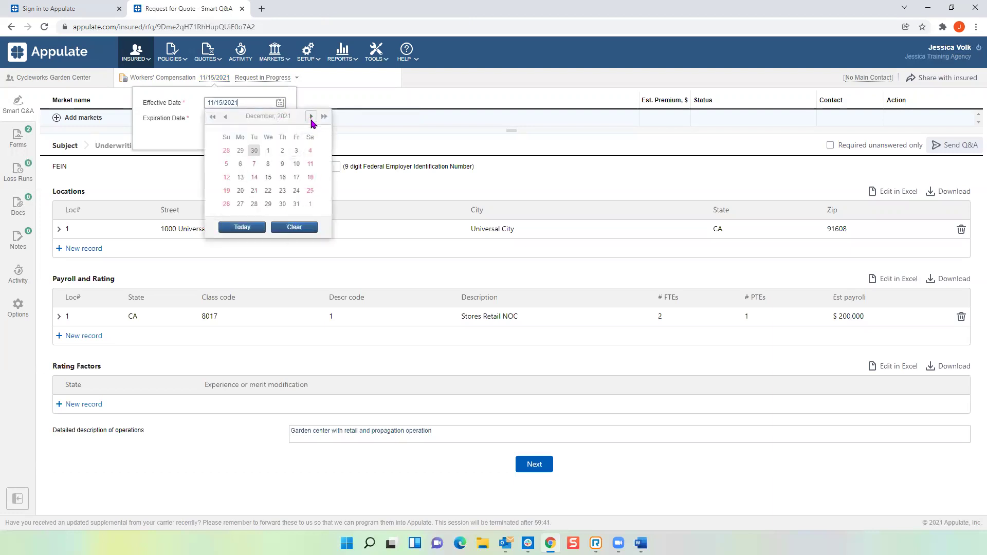
pyautogui.click(268, 178)
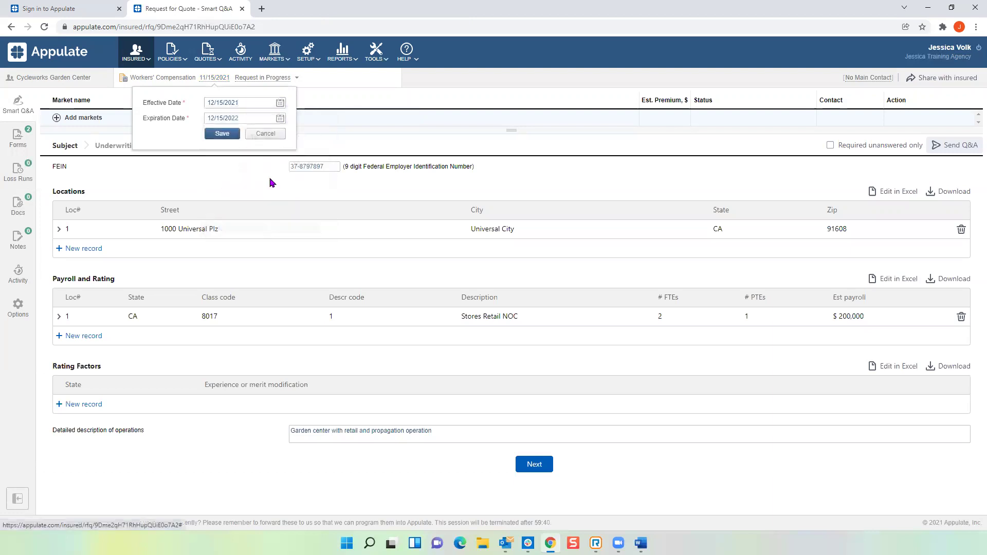
pyautogui.click(220, 135)
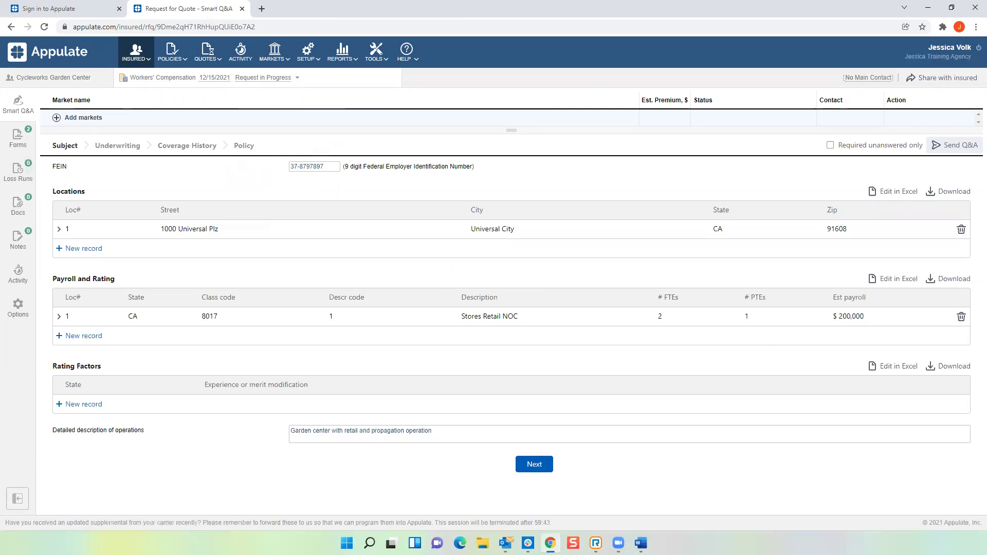
# Step: Download the regenerated ACORD 130 CA form from Forms, open it, and select its 12/15/2022 expiration date
pyautogui.click(25, 137)
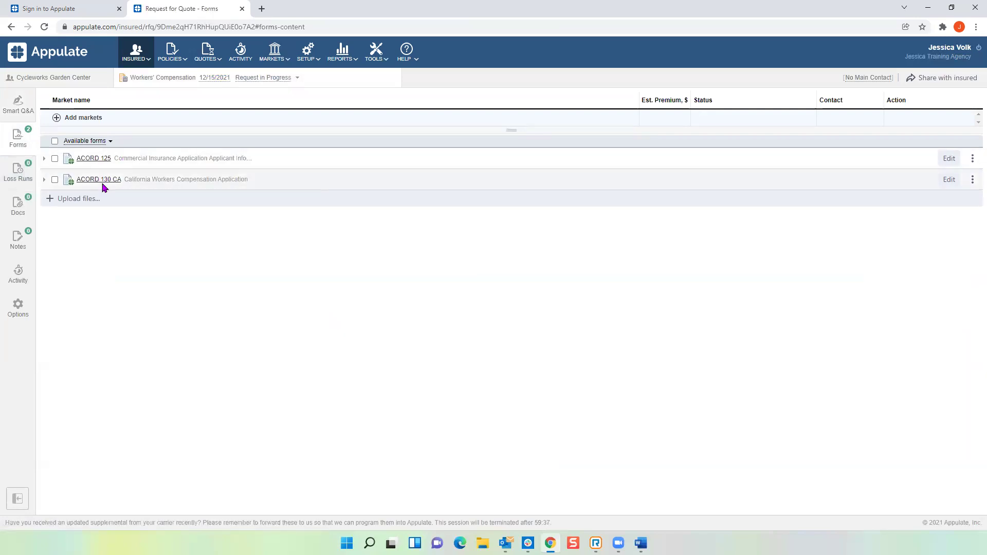
pyautogui.click(100, 181)
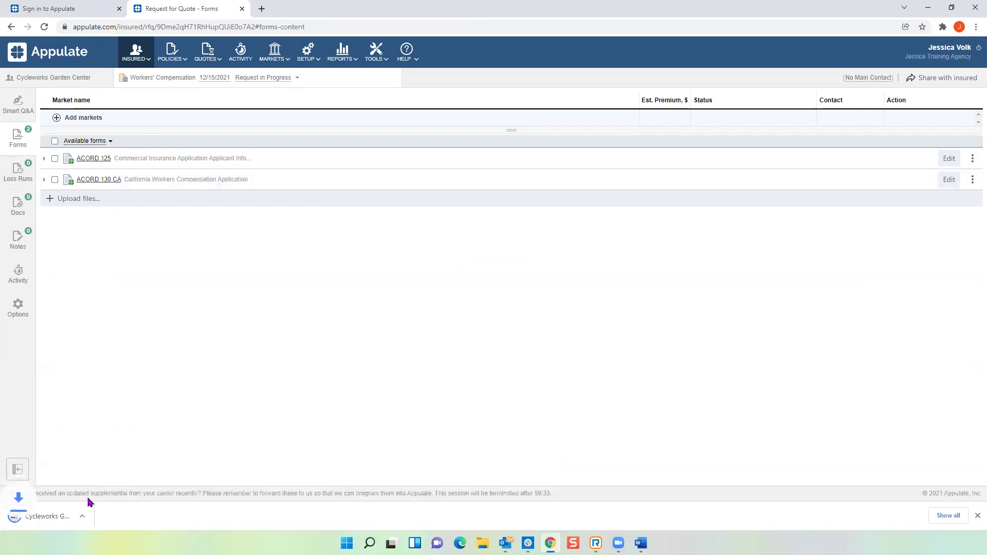
pyautogui.click(66, 516)
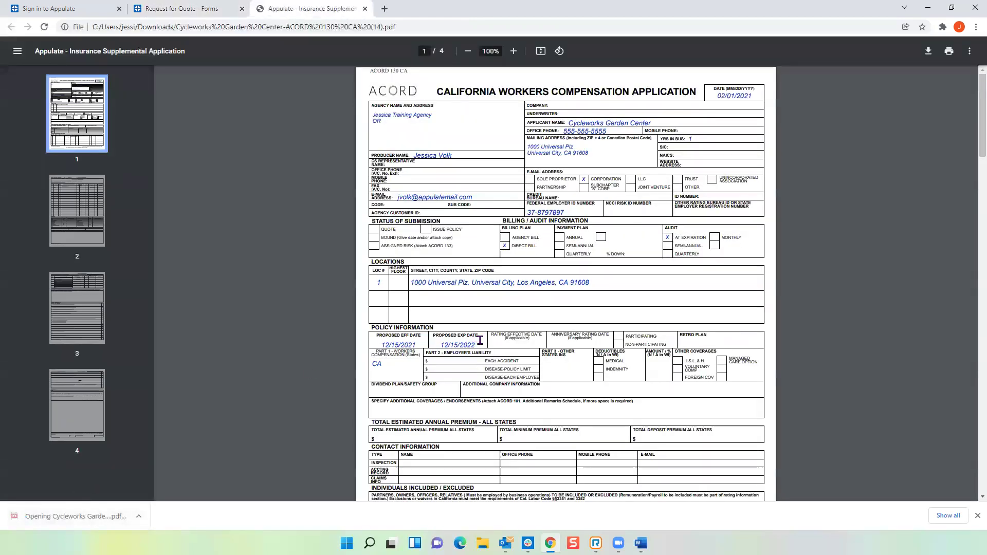
pyautogui.moveTo(481, 344); pyautogui.dragTo(441, 345)
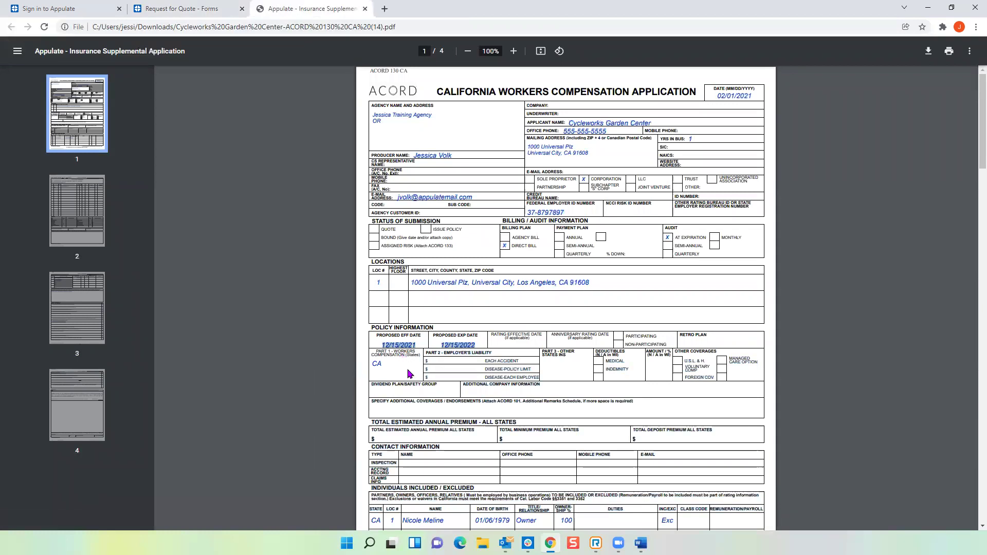
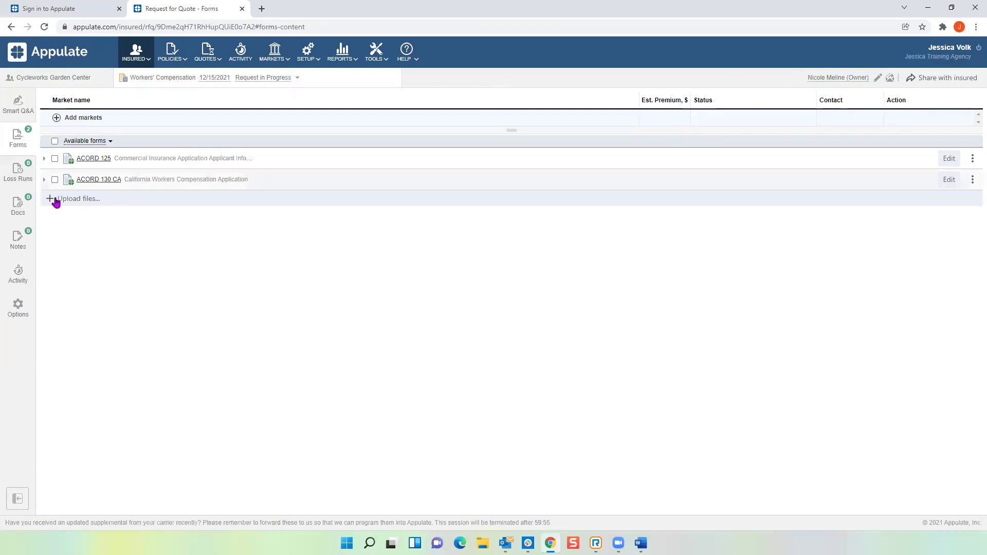
# Step: Download the Cycleworks Garden Center ACORD 125 application as a PDF and open it
pyautogui.hotkey('alt', 'Tab')
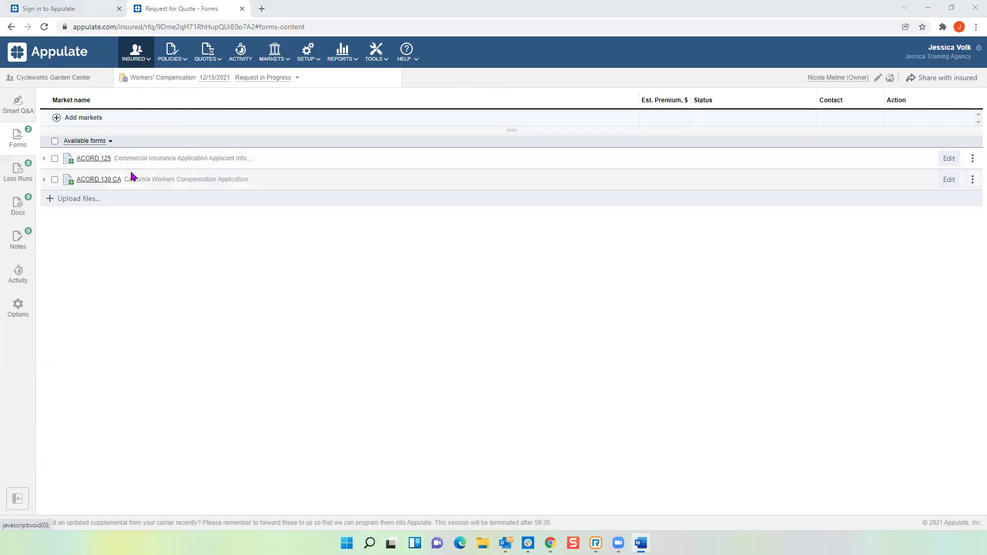
pyautogui.click(95, 159)
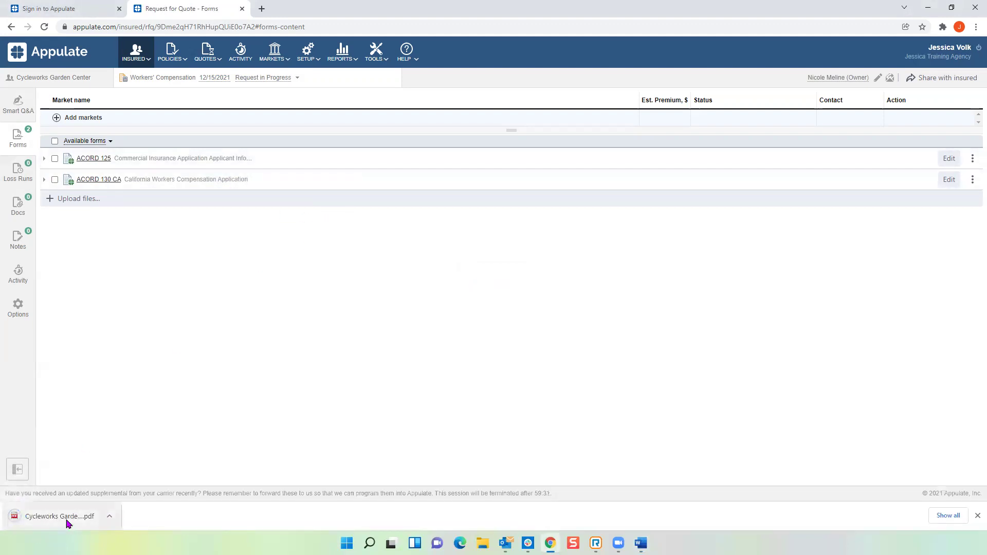
pyautogui.click(61, 516)
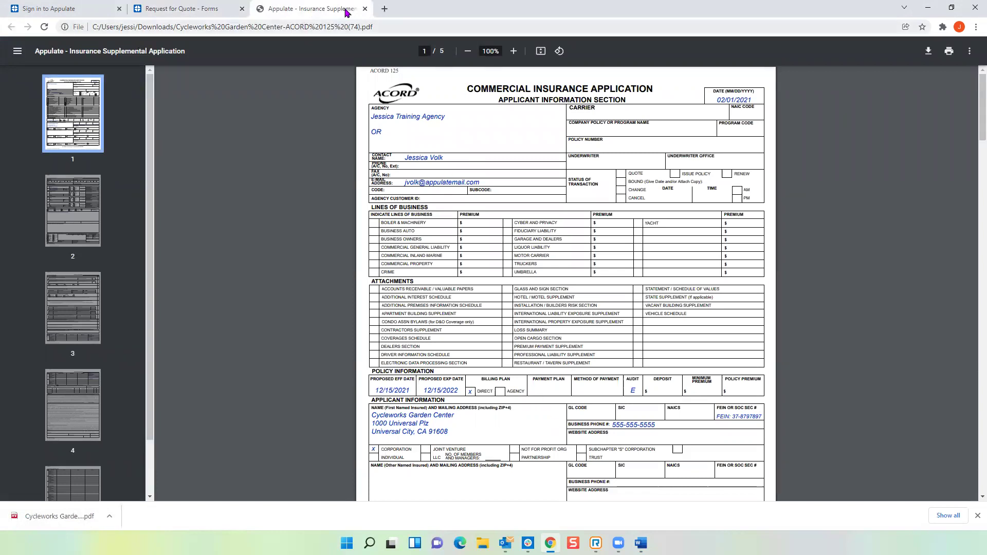
pyautogui.click(365, 9)
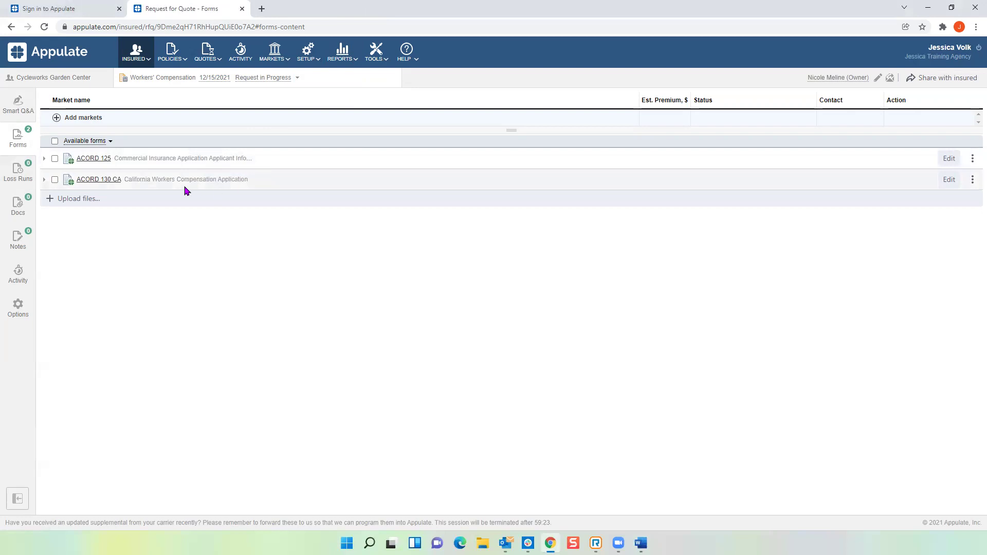
# Step: Add ACORD 133 Workers Compensation Insurance Plan to the request's forms
pyautogui.click(82, 142)
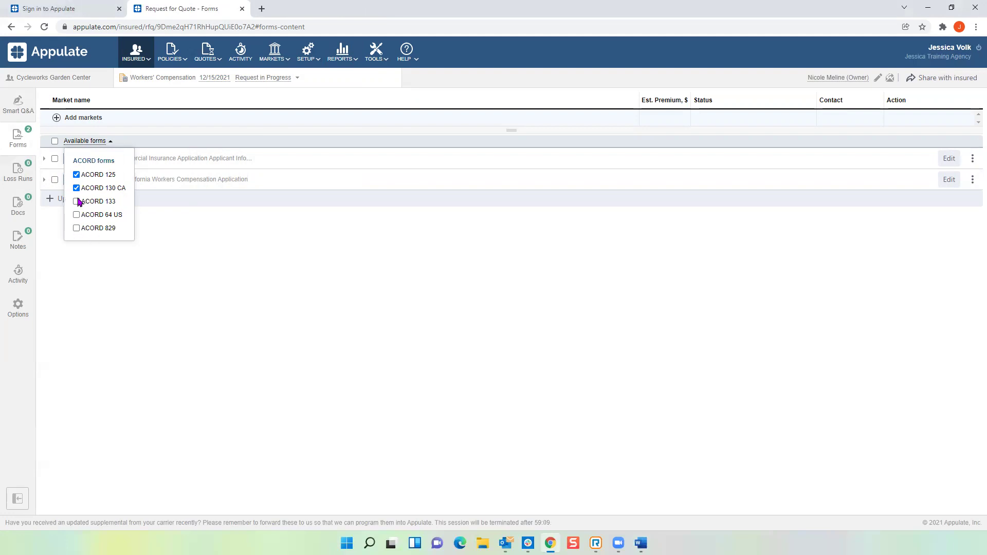
pyautogui.click(76, 202)
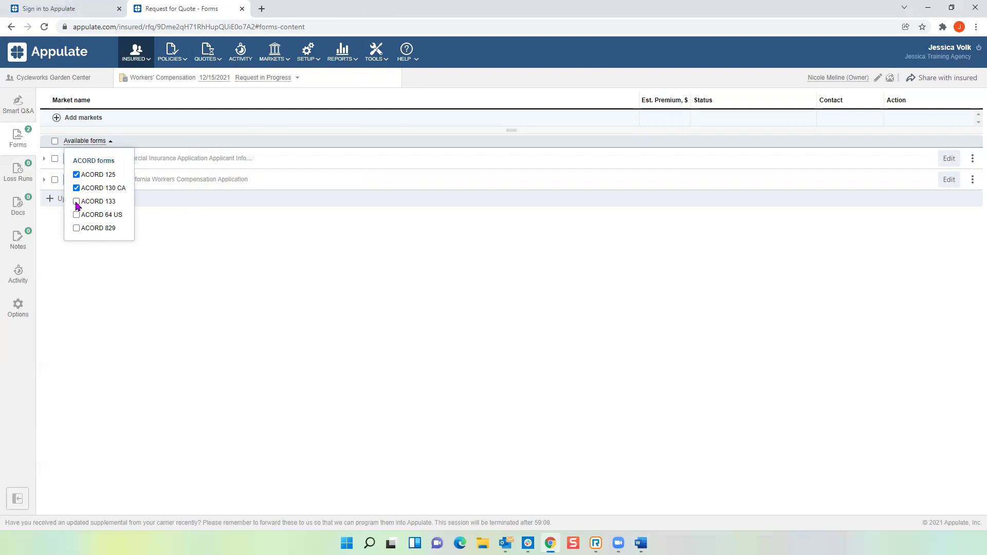
pyautogui.click(199, 289)
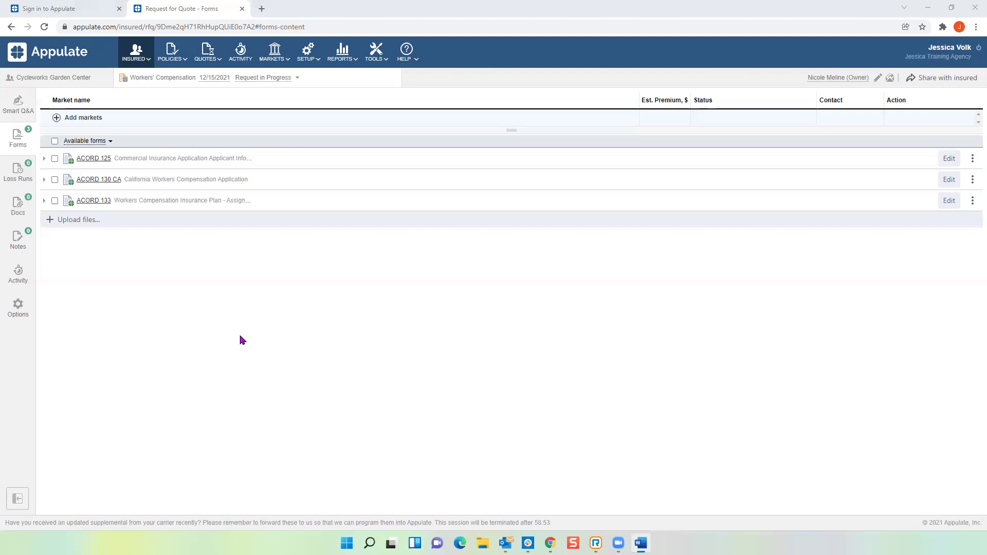
# Step: Add Arrowhead Staging, Westlake GA, Builders Mutual and ACE American as the quote's four markets
pyautogui.click(57, 119)
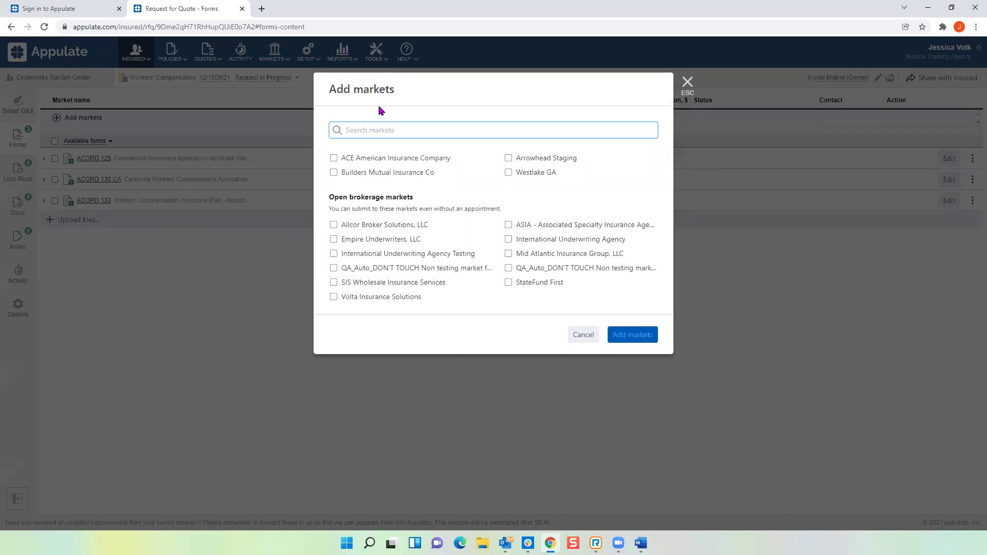
pyautogui.click(508, 175)
pyautogui.click(508, 173)
pyautogui.click(509, 158)
pyautogui.click(340, 172)
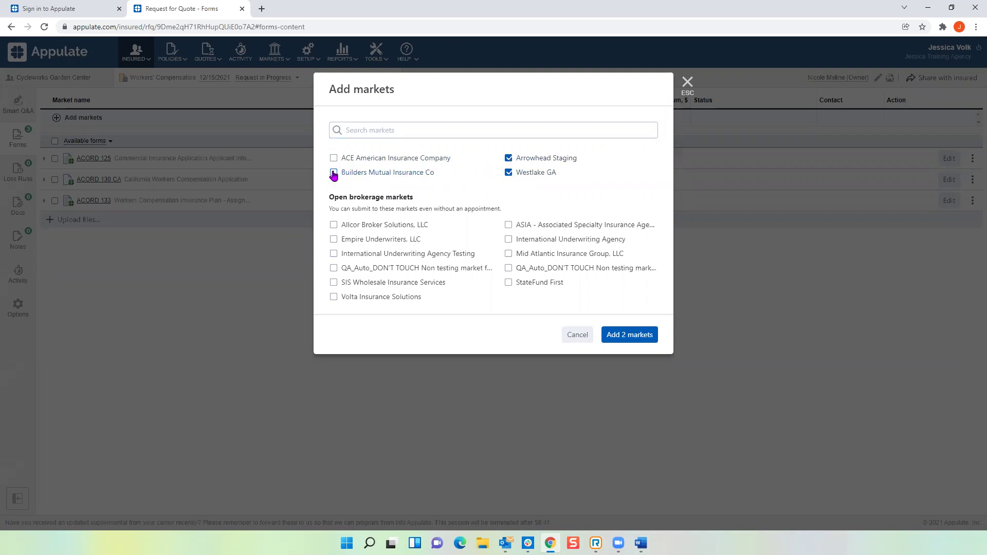
pyautogui.click(335, 158)
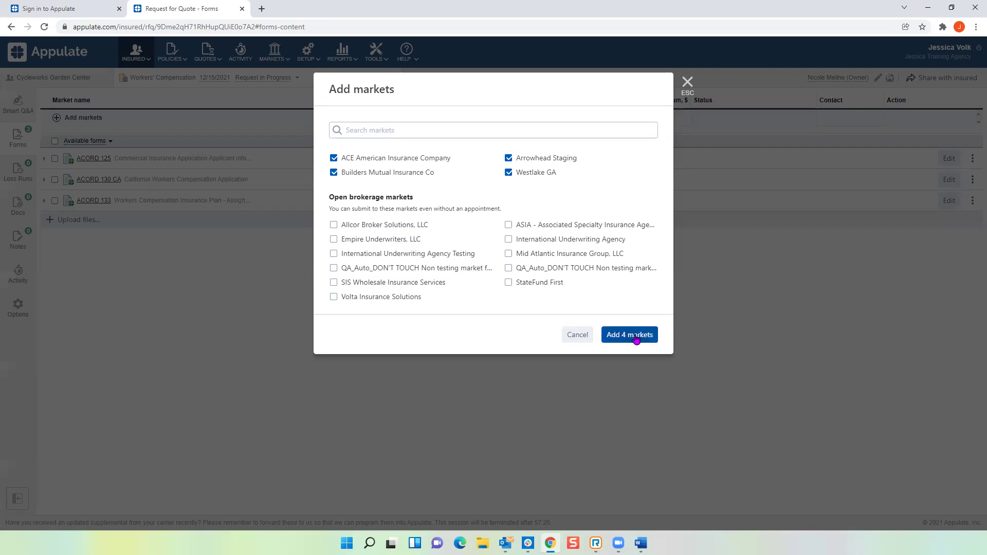
pyautogui.click(636, 342)
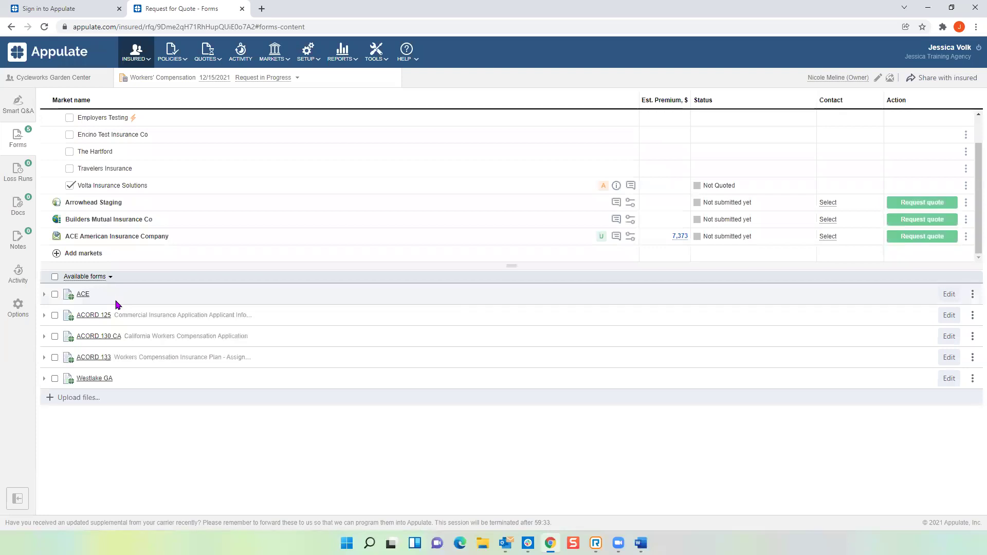
pyautogui.click(96, 379)
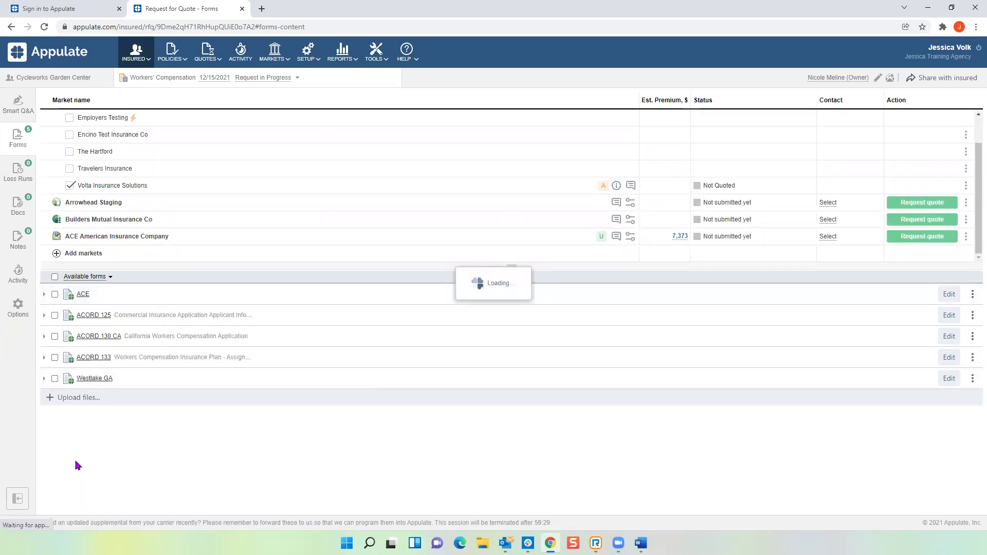
pyautogui.click(76, 515)
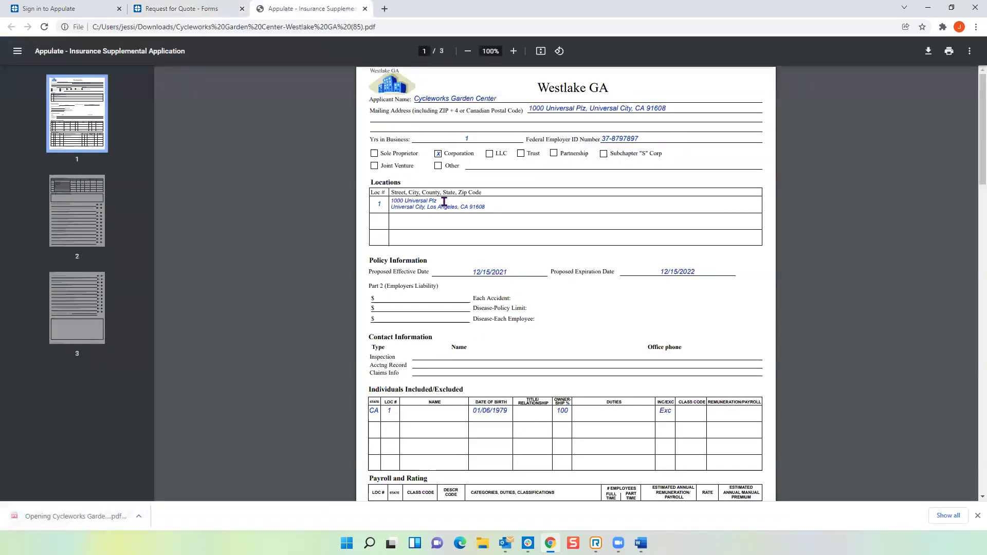
pyautogui.scroll(-3, 444, 202)
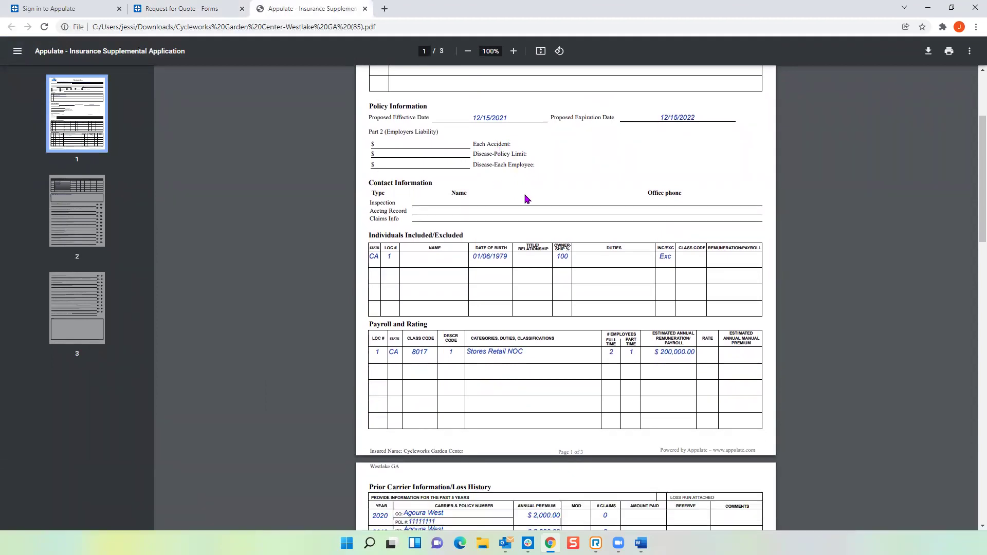
pyautogui.scroll(-3, 524, 197)
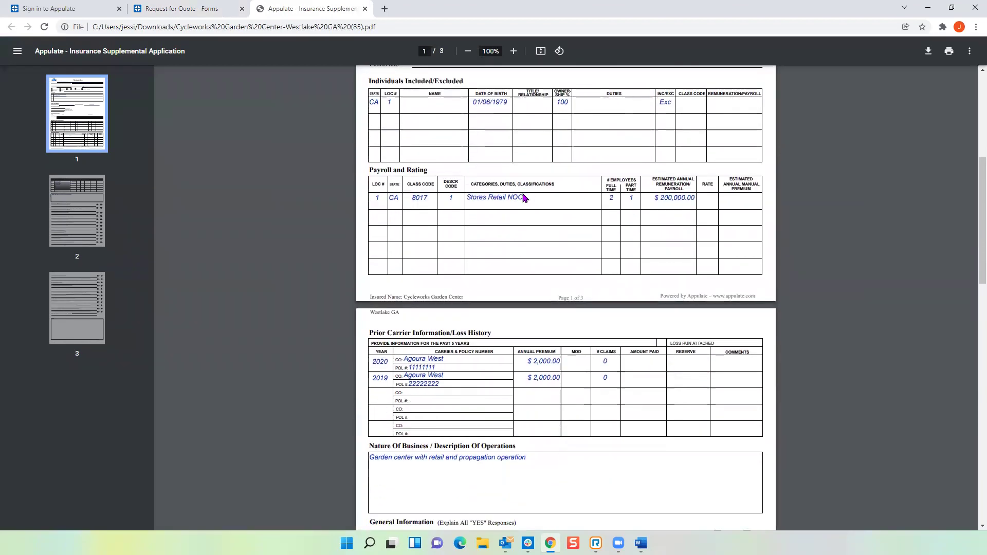
pyautogui.scroll(-5, 486, 234)
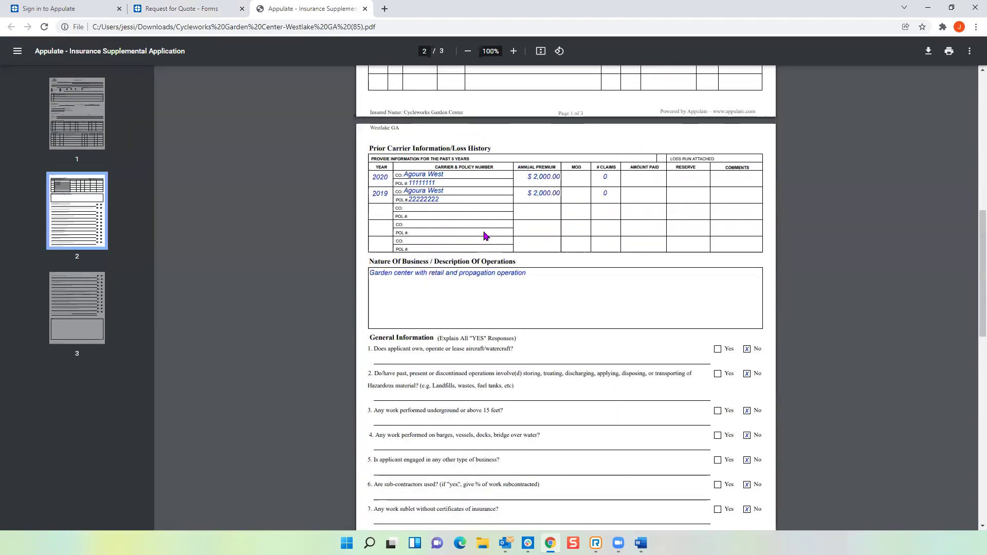
pyautogui.scroll(12, 485, 234)
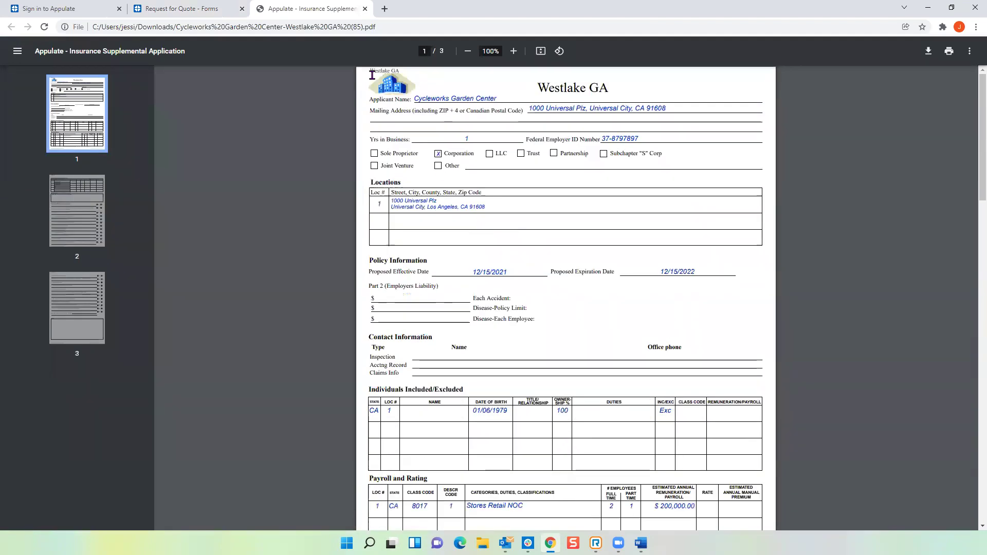
pyautogui.click(365, 9)
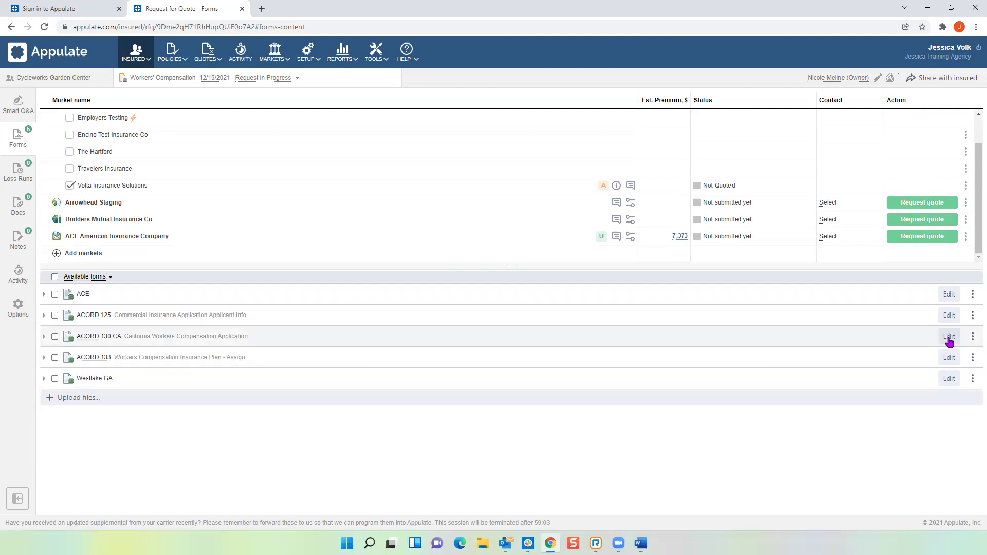
# Step: On the inline Westlake GA form, set Each Accident, Disease-Policy Limit and Disease-Each Employee to 500,000
pyautogui.click(949, 380)
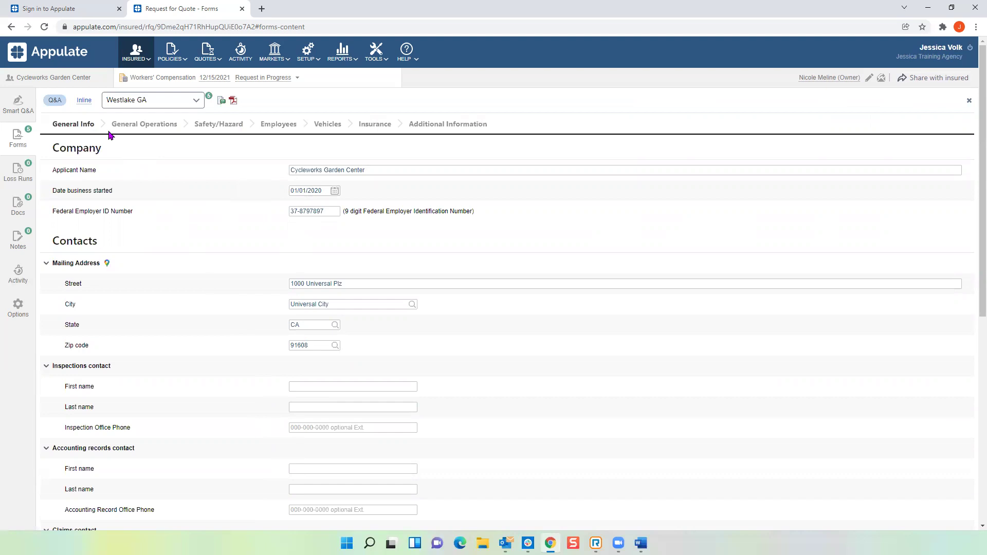
pyautogui.click(85, 102)
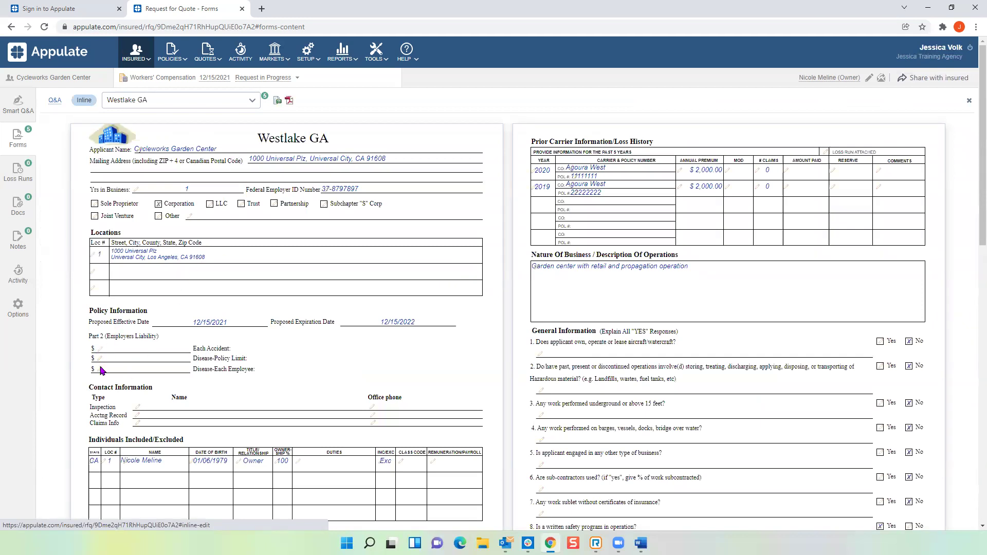
pyautogui.click(100, 350)
pyautogui.write('500000')
pyautogui.press('Return')
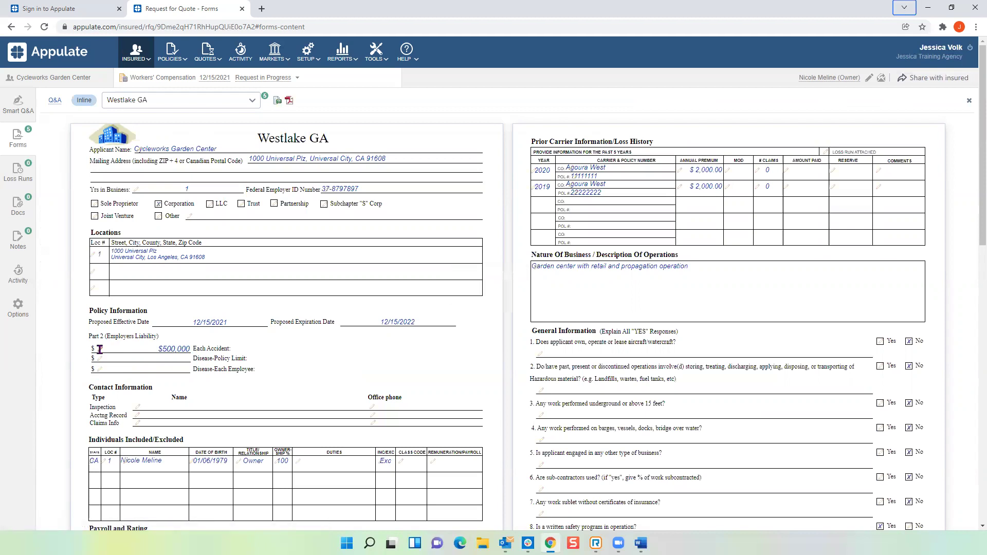
pyautogui.click(100, 360)
pyautogui.write('500,000')
pyautogui.press('Return')
pyautogui.click(101, 370)
pyautogui.write('500,000')
pyautogui.press('Return')
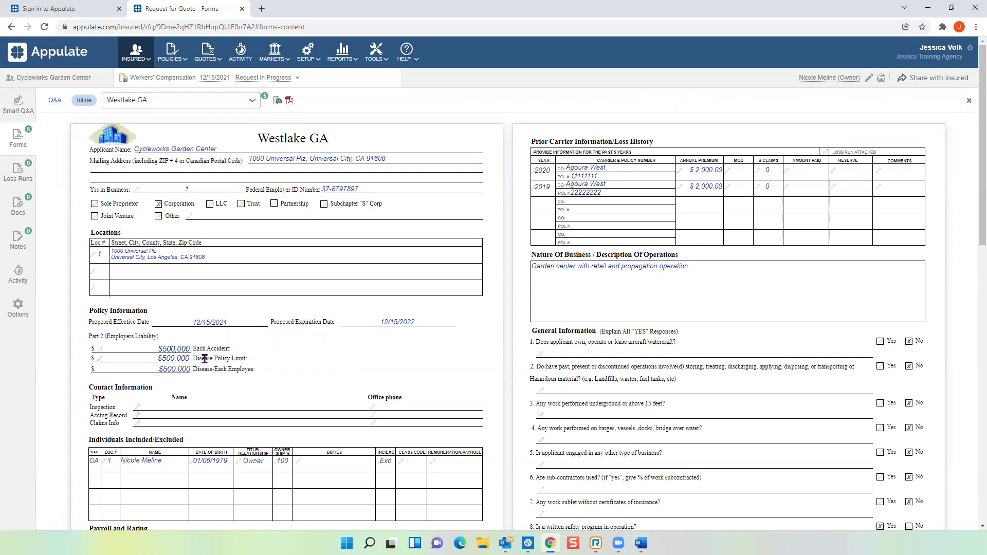
# Step: Look through the ACORD 130 CA application, then switch the Westlake GA form to Q&A view
pyautogui.click(252, 100)
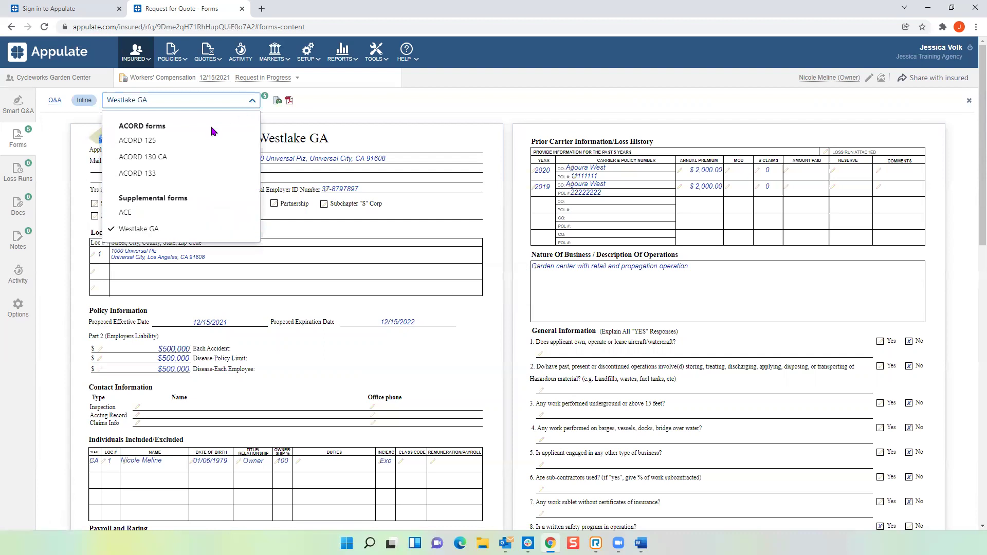
pyautogui.click(161, 158)
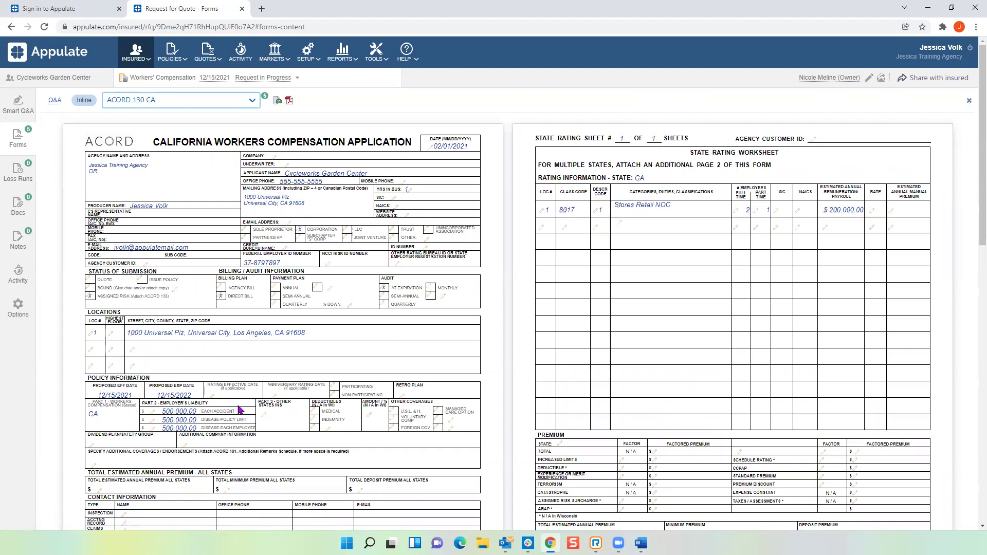
pyautogui.scroll(-4, 242, 409)
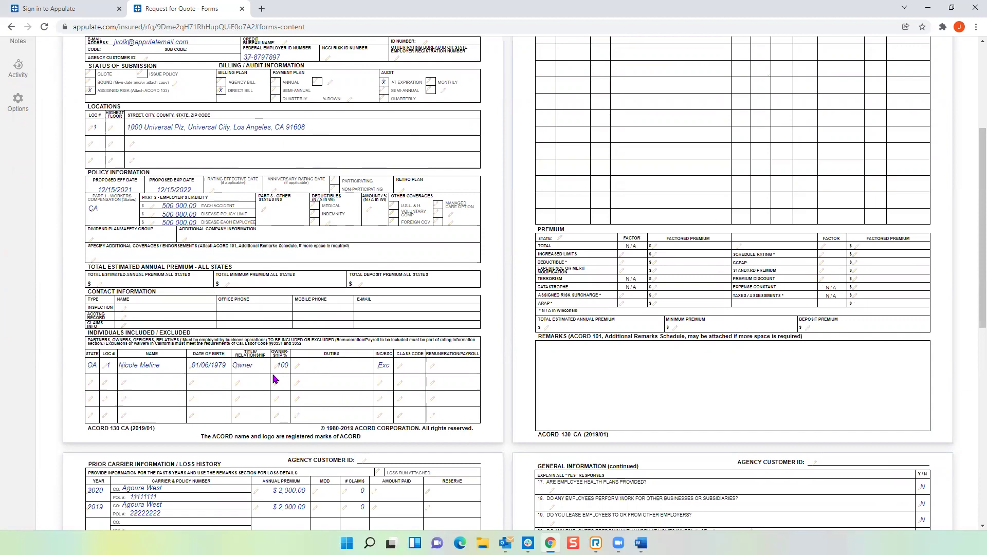
pyautogui.scroll(4, 298, 242)
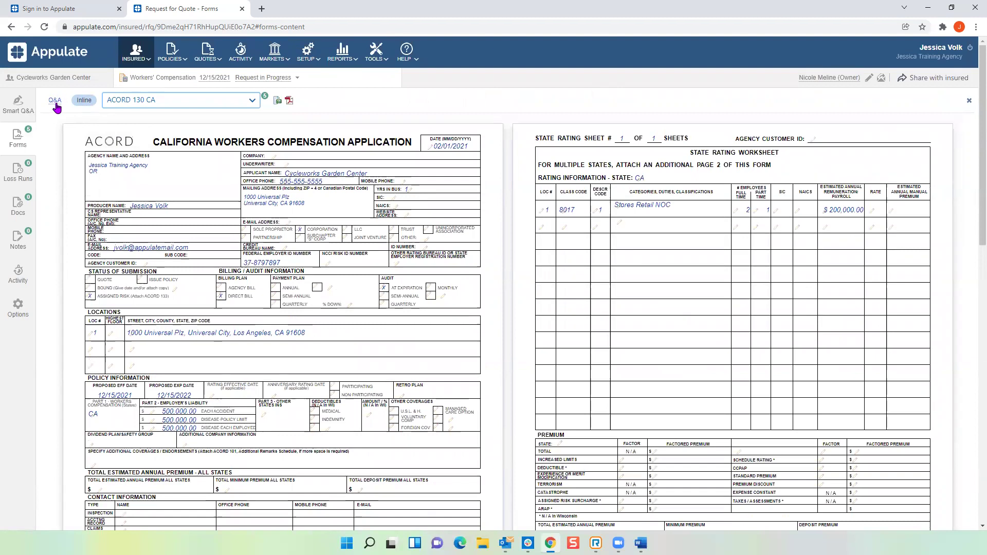
pyautogui.click(55, 102)
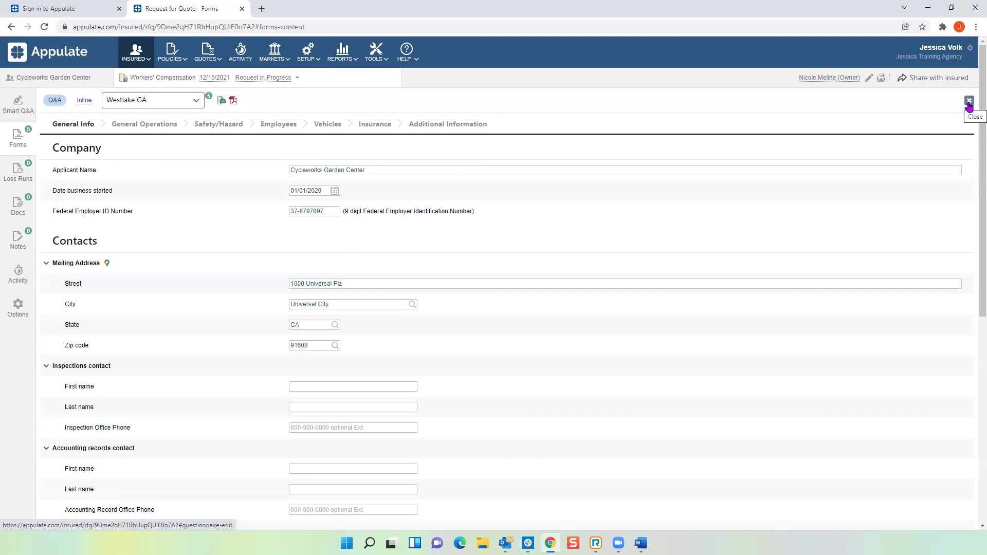
# Step: Close the form editor to return to the forms and markets list
pyautogui.click(968, 102)
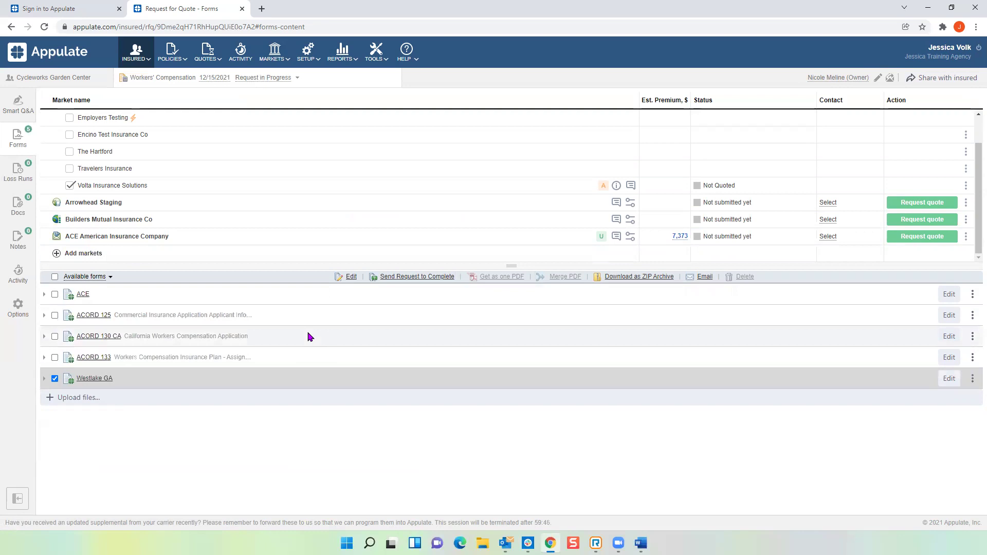
# Step: Untick the Westlake GA form and switch to the Smart Q&A questionnaire
pyautogui.click(55, 378)
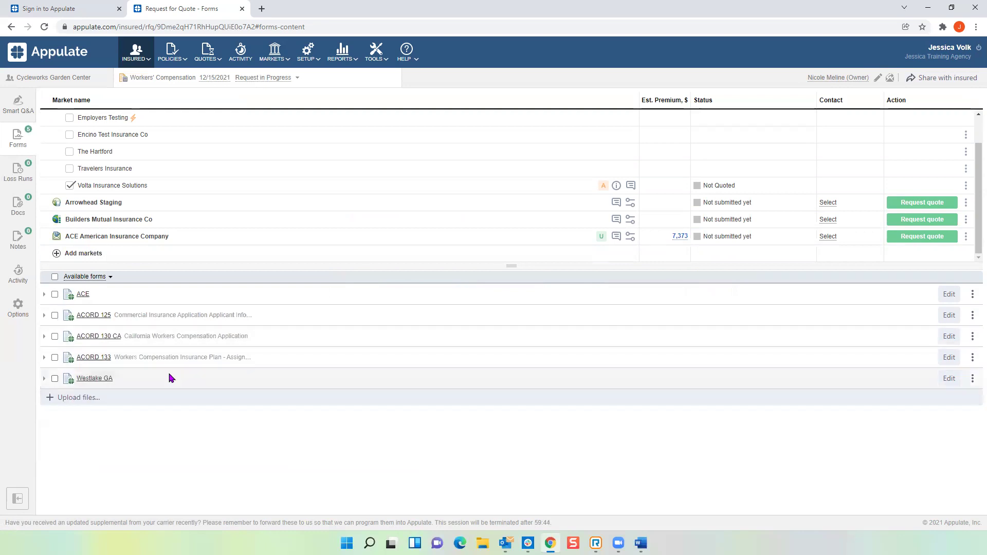
pyautogui.click(973, 337)
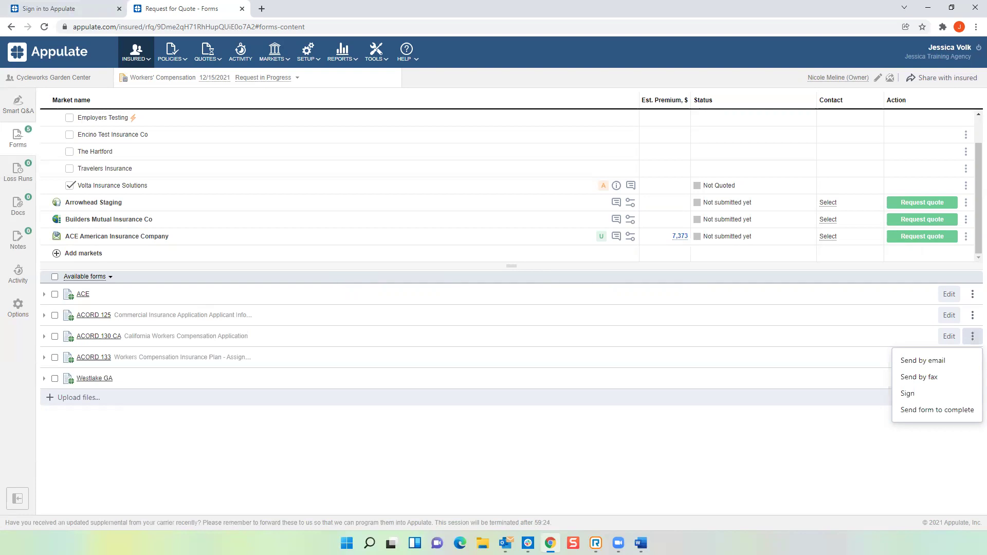
pyautogui.click(18, 108)
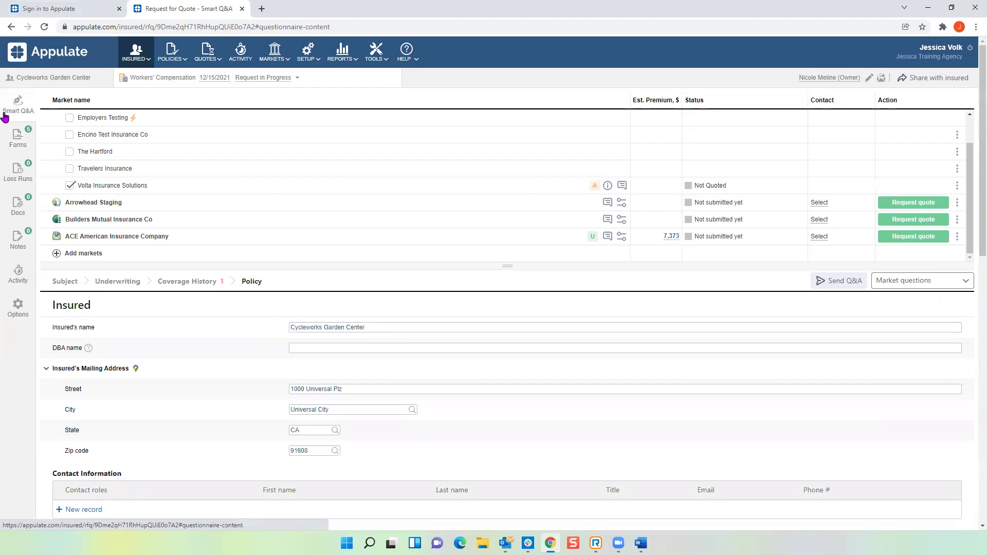
# Step: Send the Q&A to the insured, limited to required unanswered questions
pyautogui.click(838, 281)
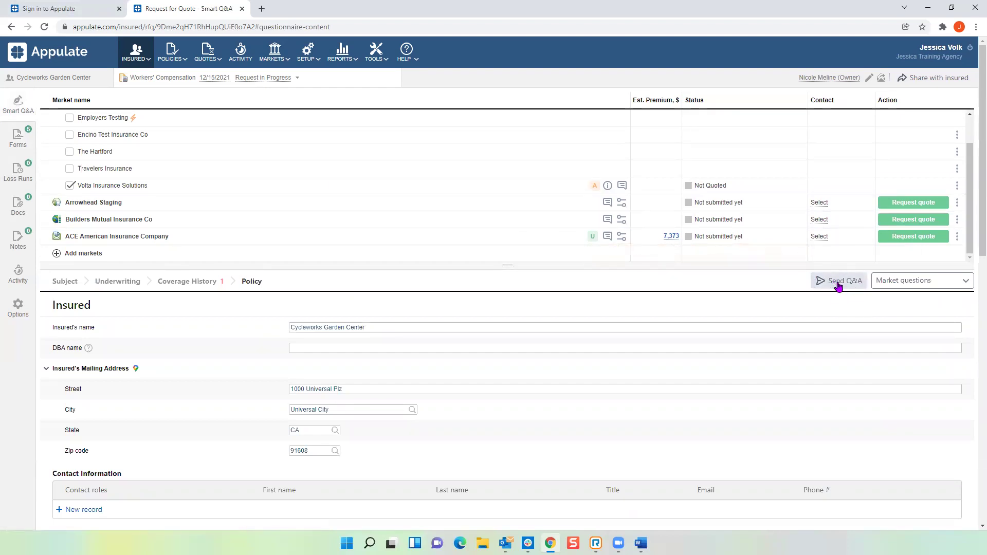
pyautogui.click(837, 284)
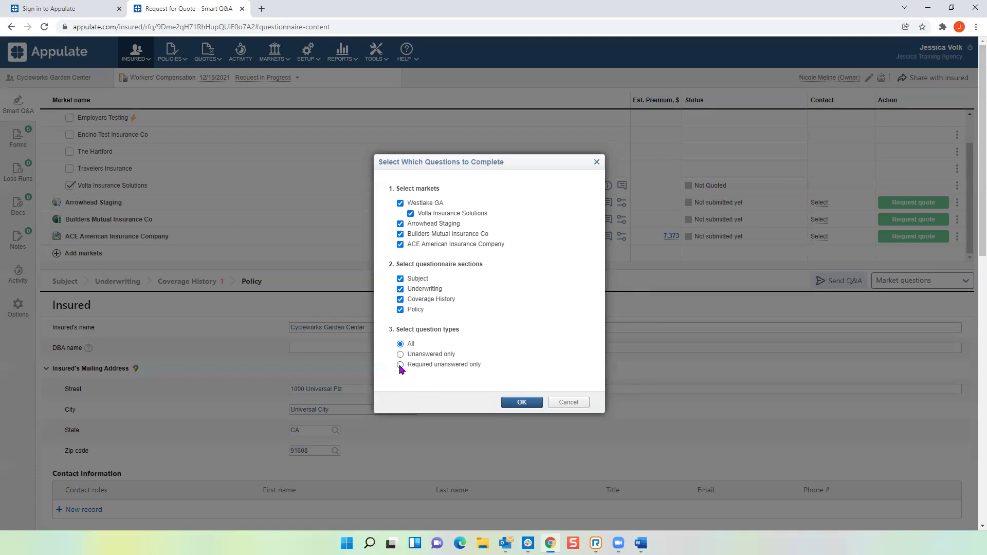
pyautogui.click(400, 365)
pyautogui.click(521, 403)
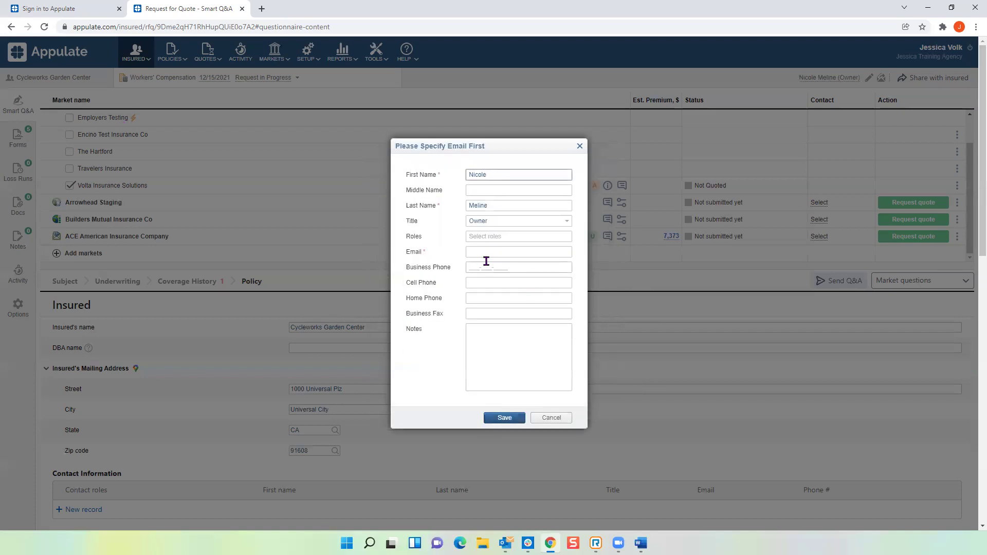
# Step: Enter and save the owner contact's e-mail address for the questionnaire e-mail
pyautogui.click(486, 252)
pyautogui.write('none')
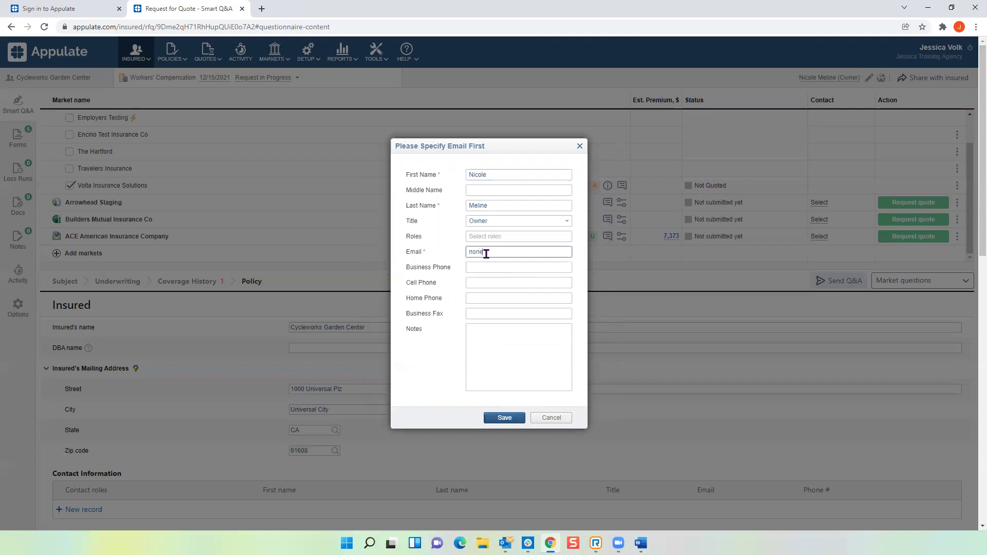
pyautogui.write('@none.com')
pyautogui.click(505, 419)
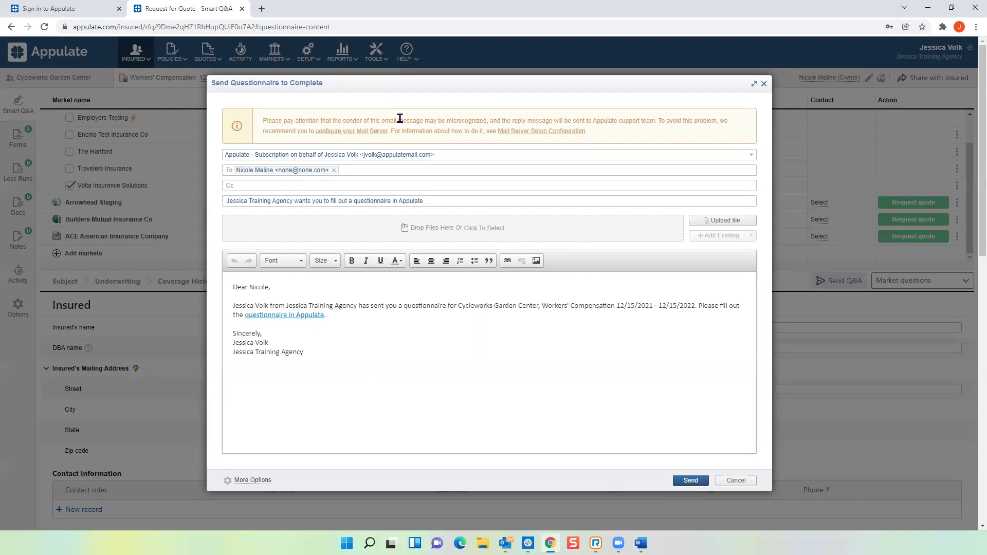
# Step: Open the mail server configuration from the warning banner's 'configure your Mail Server' link
pyautogui.click(356, 133)
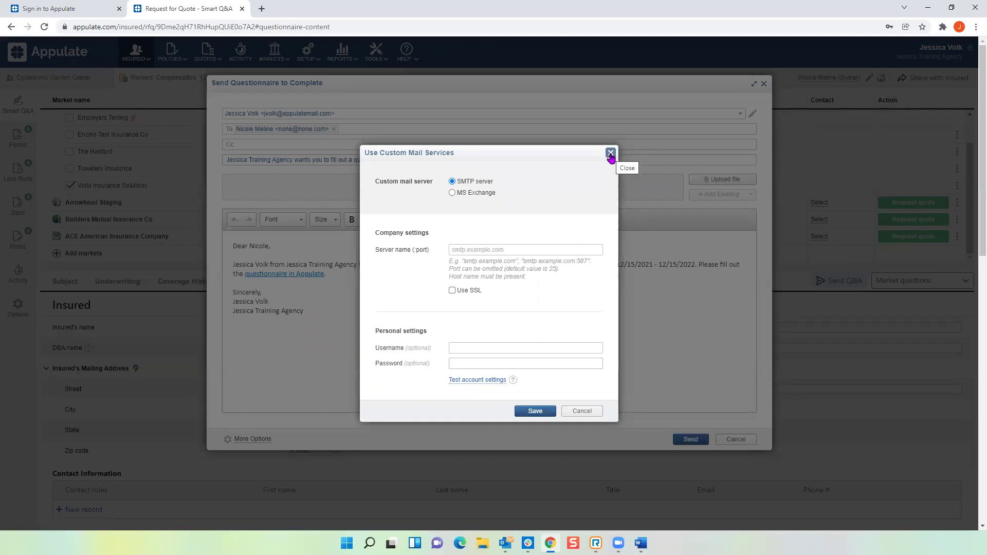
# Step: Close the Use Custom Mail Services dialog, leaving the mail server settings unchanged
pyautogui.click(611, 153)
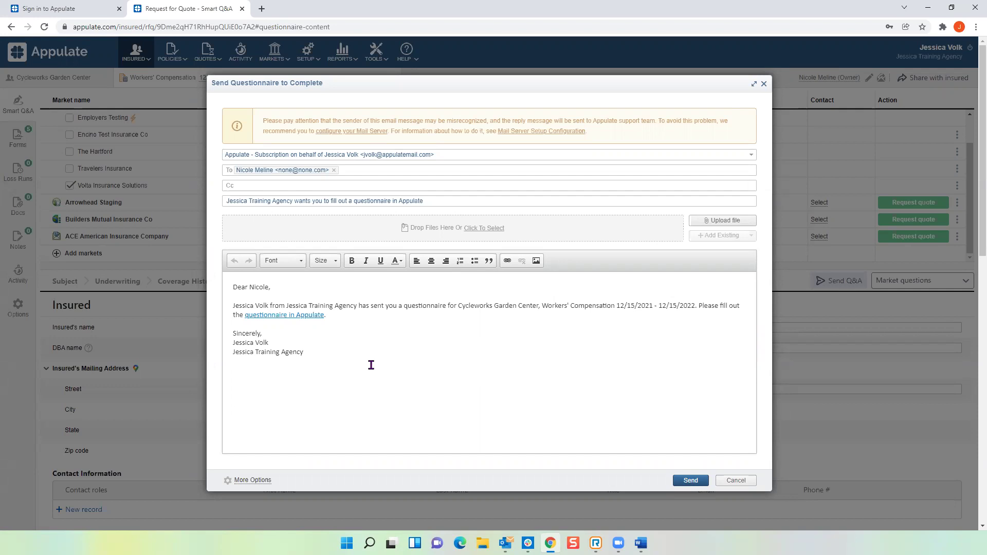
# Step: Select the questionnaire link text in the e-mail body, then close the Send Questionnaire e-mail unsent
pyautogui.moveTo(325, 316); pyautogui.dragTo(247, 317)
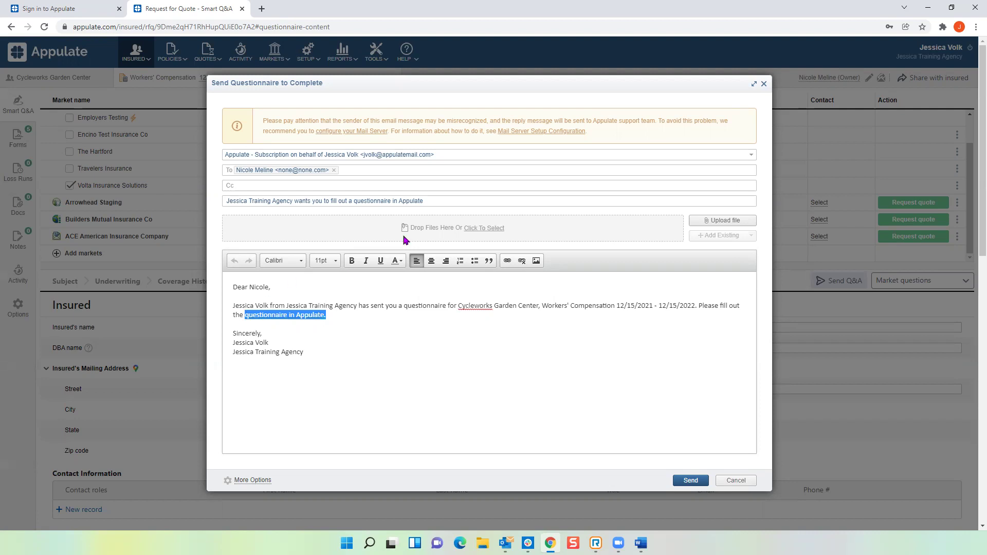
pyautogui.click(763, 84)
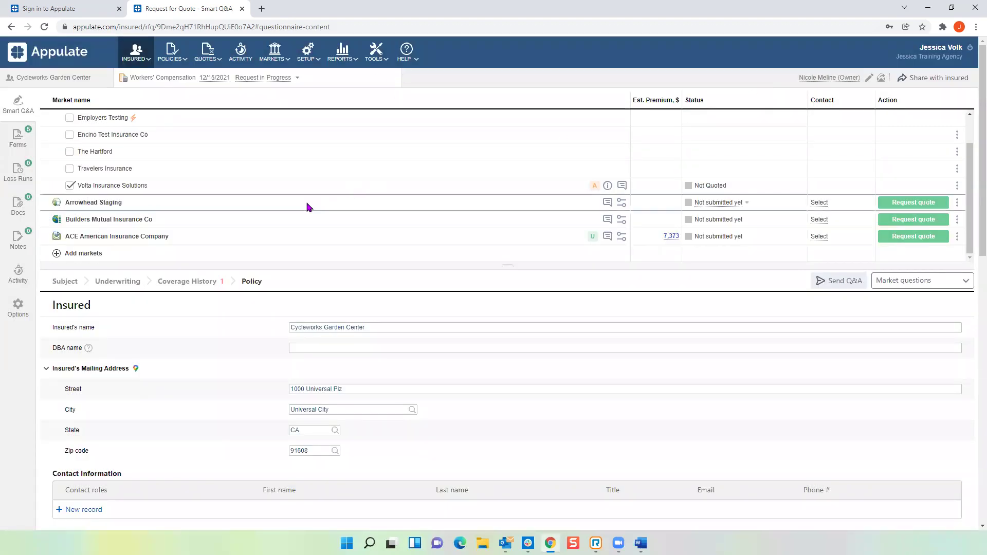
pyautogui.scroll(2, 307, 205)
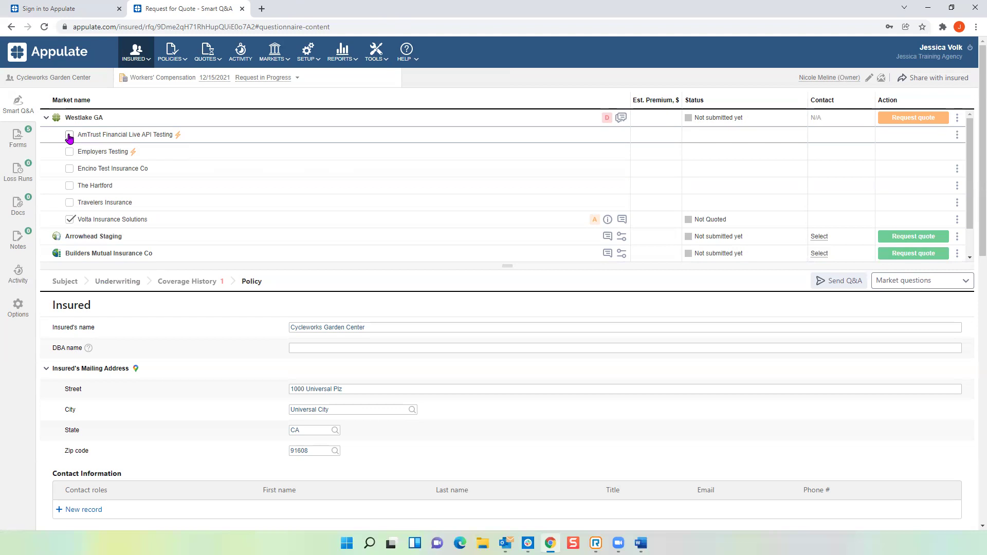
# Step: Swap Volta for AmTrust and Encino Test Insurance Co under Westlake GA and view its decline notice
pyautogui.click(70, 135)
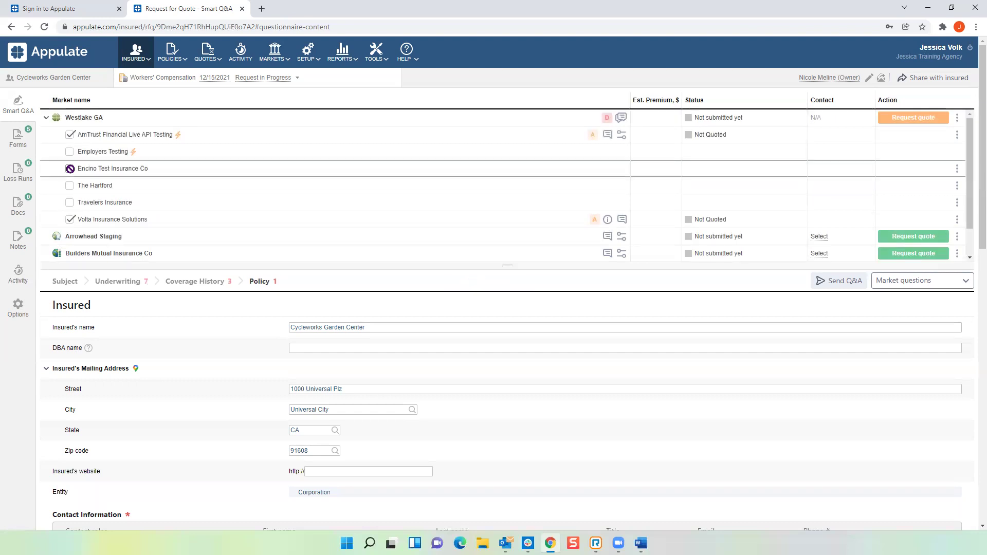
pyautogui.click(69, 168)
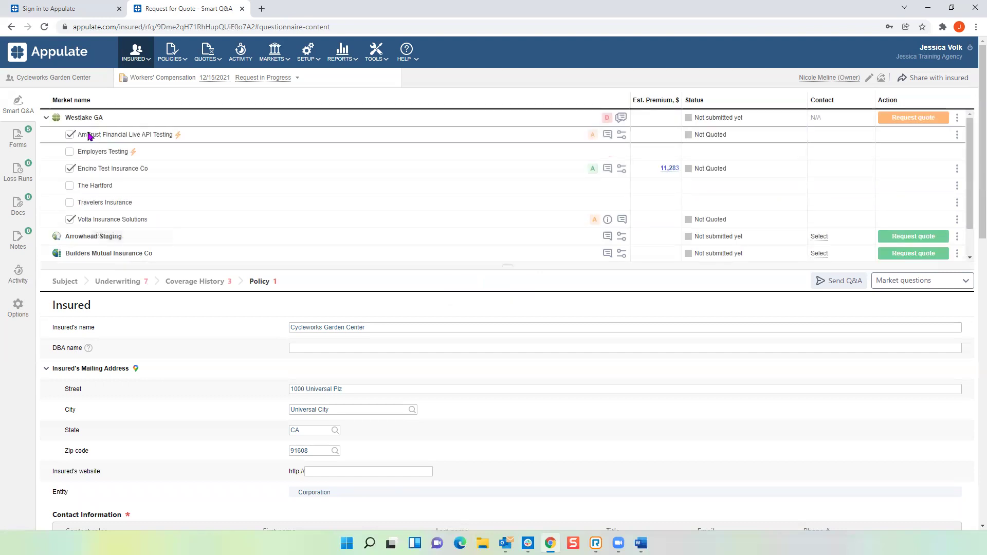
pyautogui.click(71, 218)
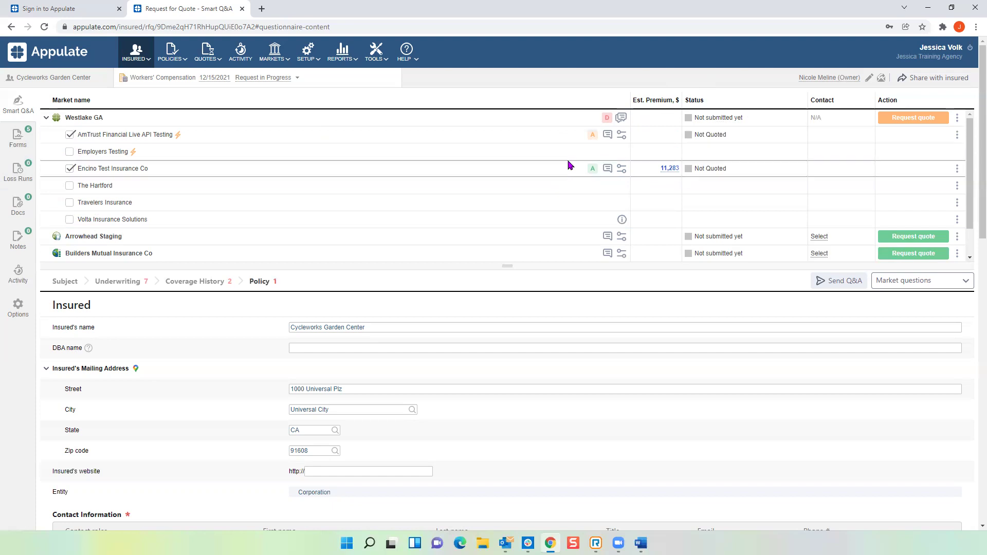
pyautogui.click(607, 117)
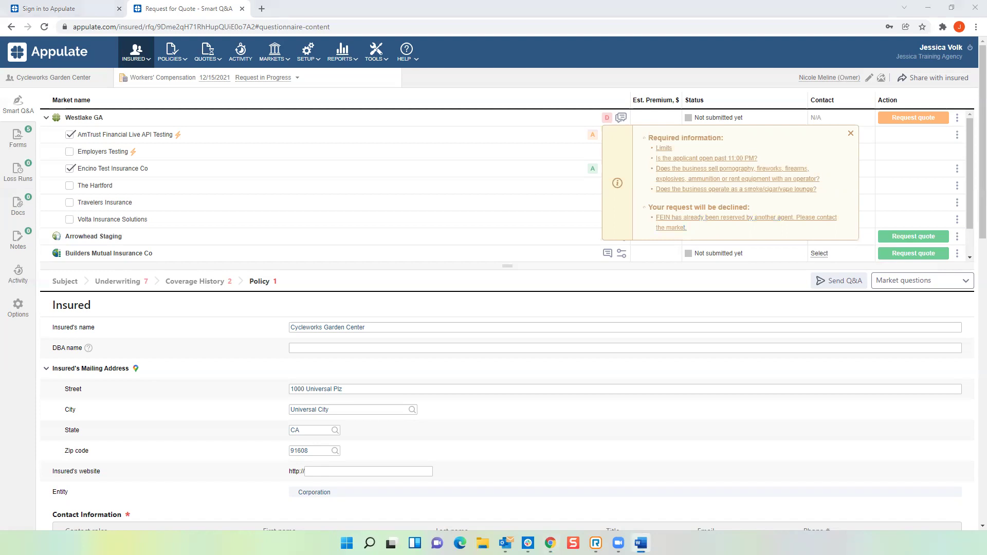
pyautogui.click(725, 221)
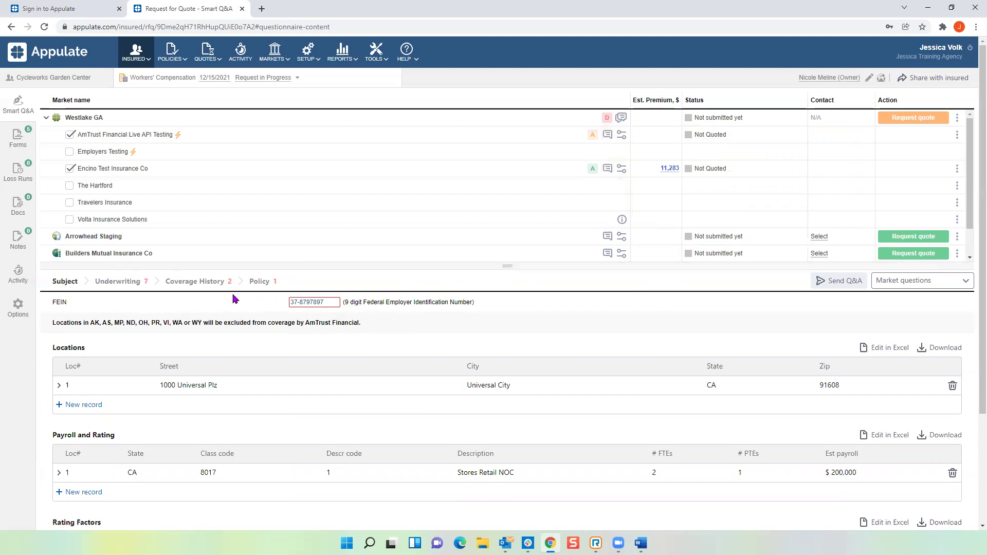
pyautogui.click(594, 135)
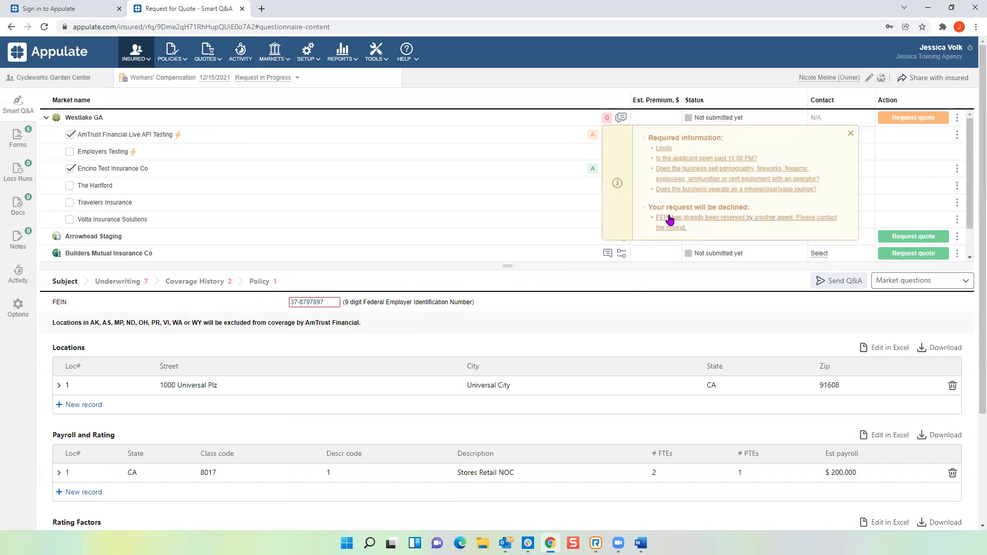
pyautogui.click(328, 302)
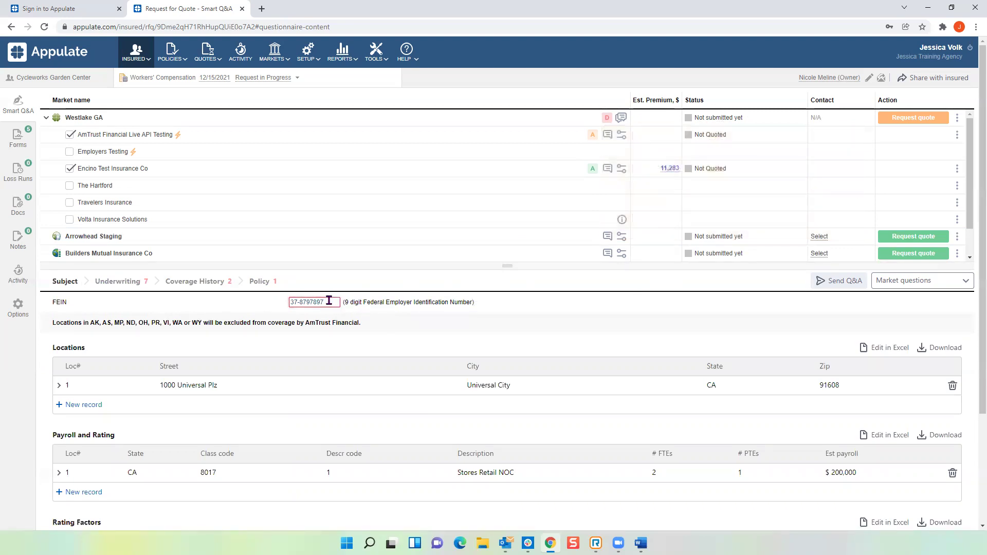
pyautogui.press('BackSpace')
pyautogui.press('BackSpace')
# Step: Finish the FEIN edit and set AmTrust's quote limits to 1M/1M/1M ($1,000,000 each)
pyautogui.click(505, 322)
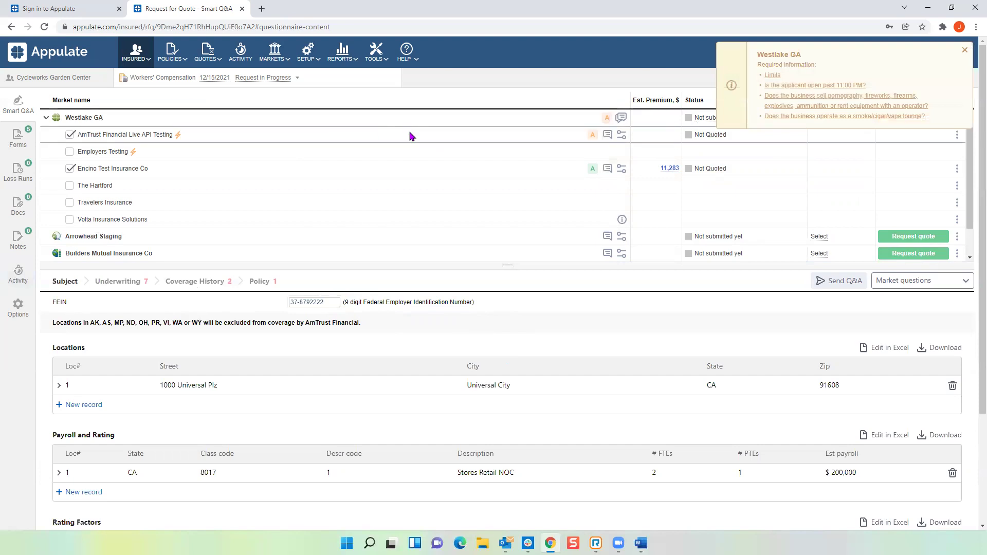
pyautogui.click(595, 135)
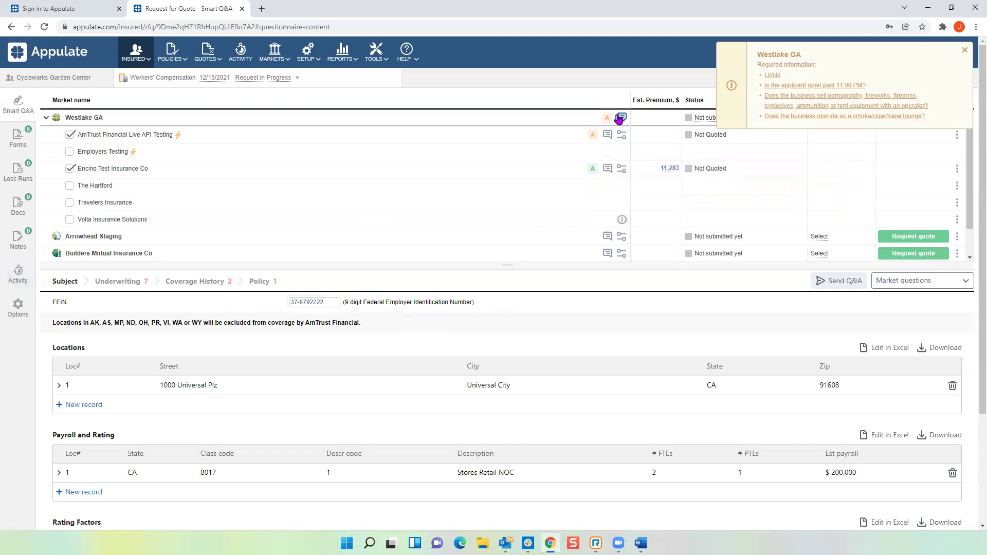
pyautogui.moveTo(608, 120)
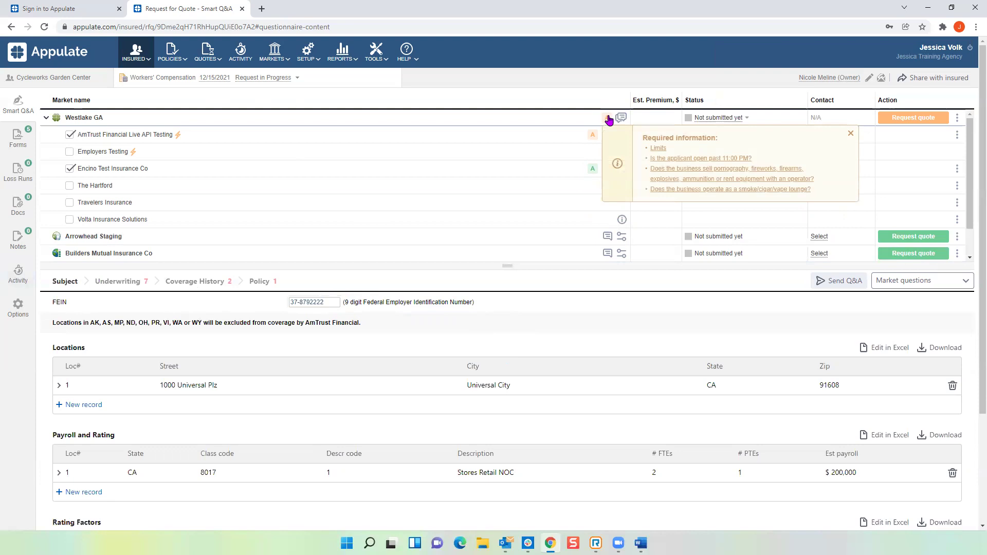
pyautogui.click(658, 148)
pyautogui.click(432, 155)
pyautogui.click(426, 181)
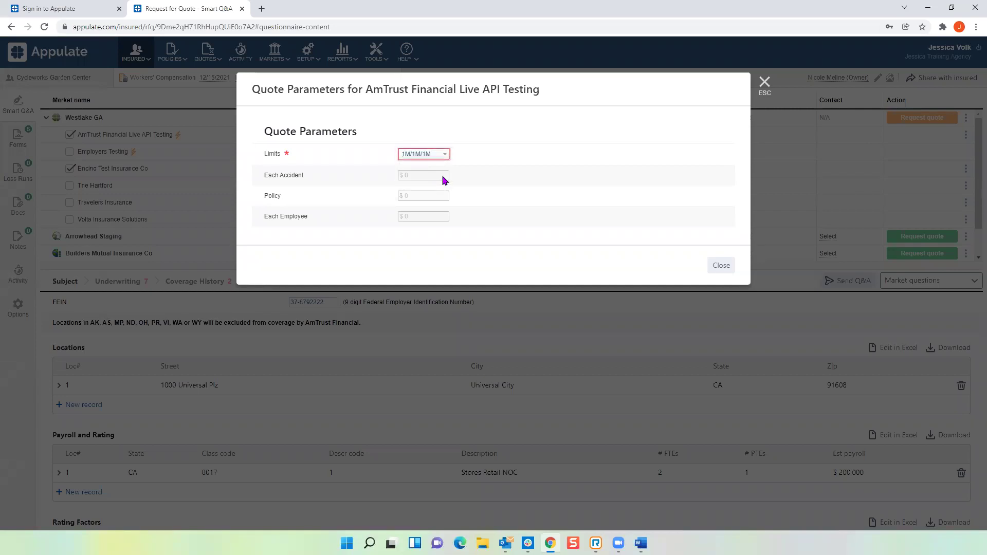
pyautogui.click(720, 265)
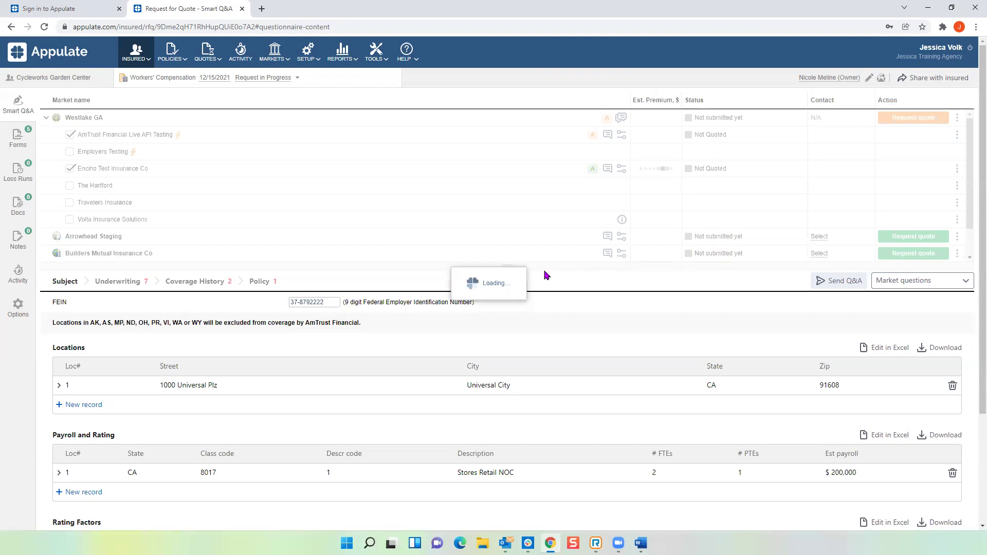
pyautogui.moveTo(617, 168)
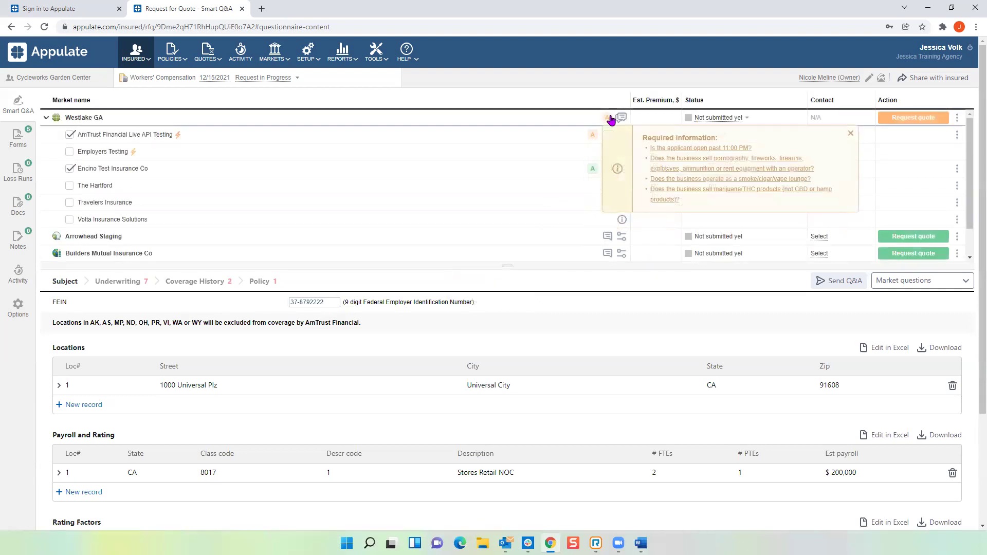
pyautogui.click(667, 149)
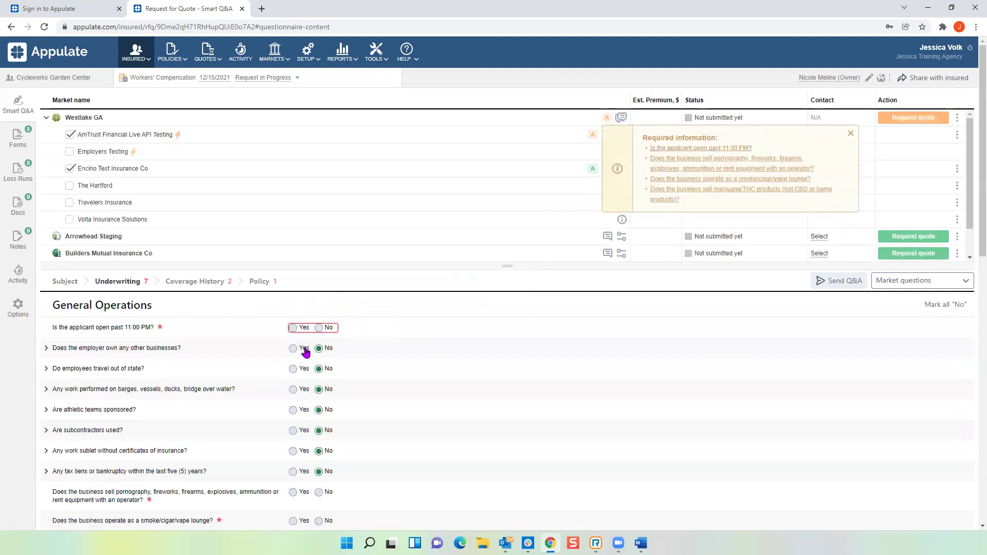
# Step: Answer No to 'Is the applicant open past 11:00 PM?', dropping outstanding Underwriting items to 6
pyautogui.click(320, 329)
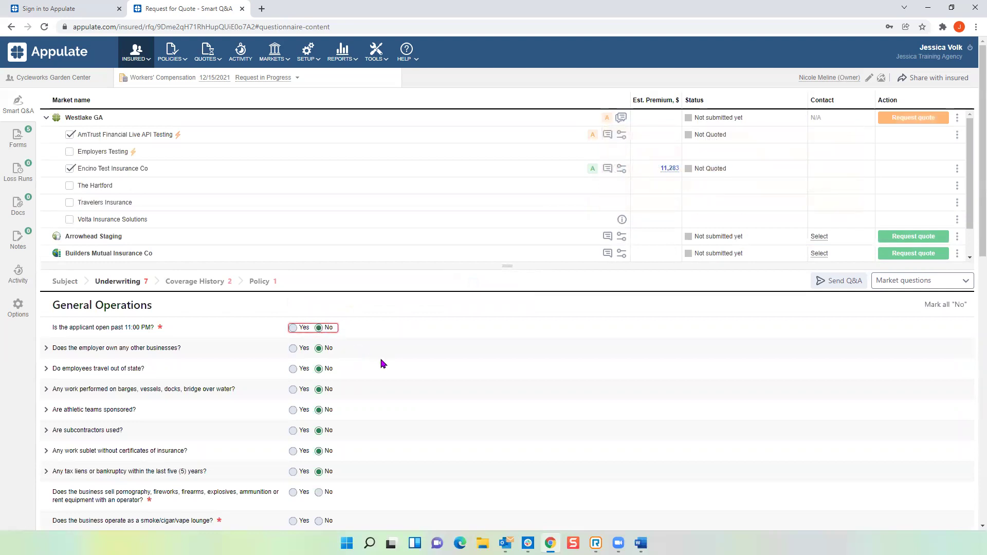
pyautogui.scroll(-1, 383, 364)
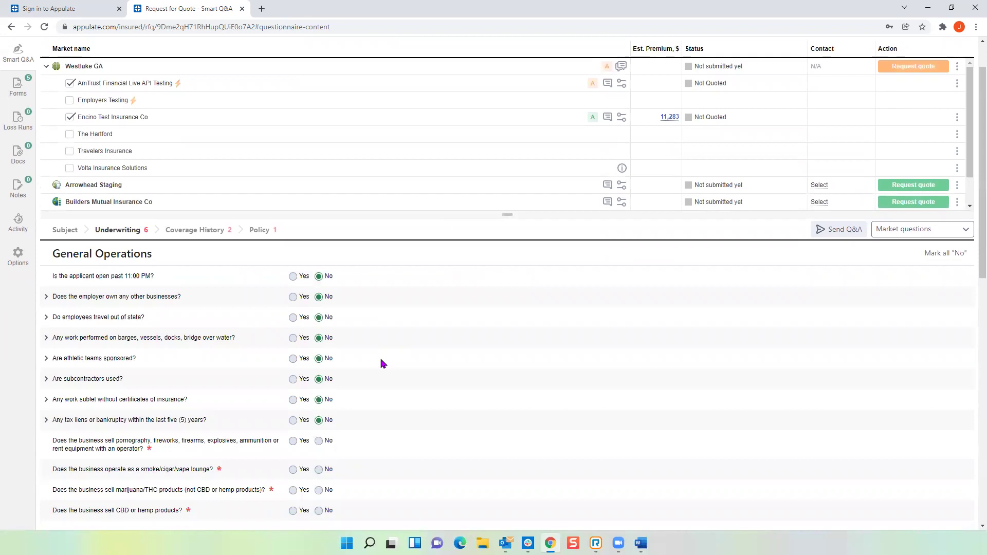
pyautogui.click(607, 67)
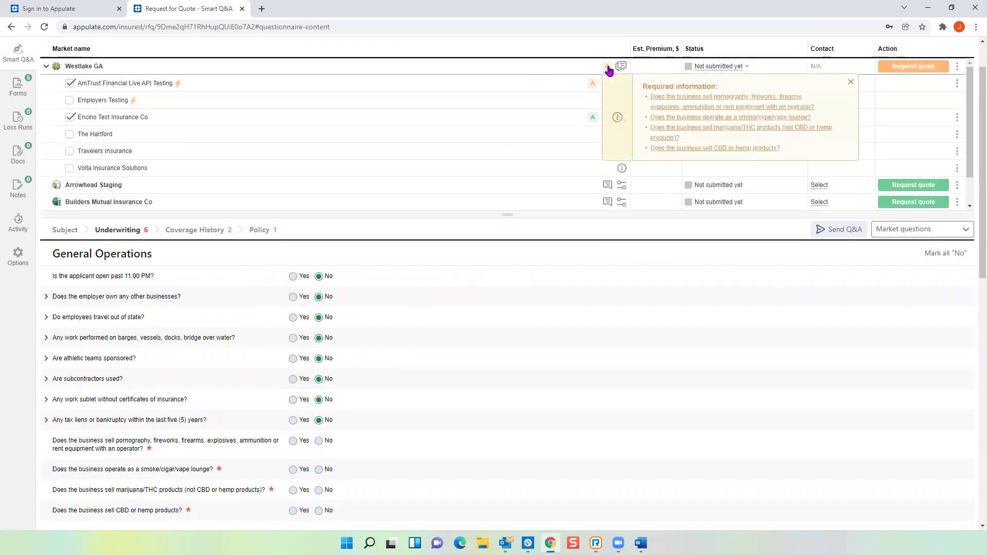
pyautogui.click(666, 99)
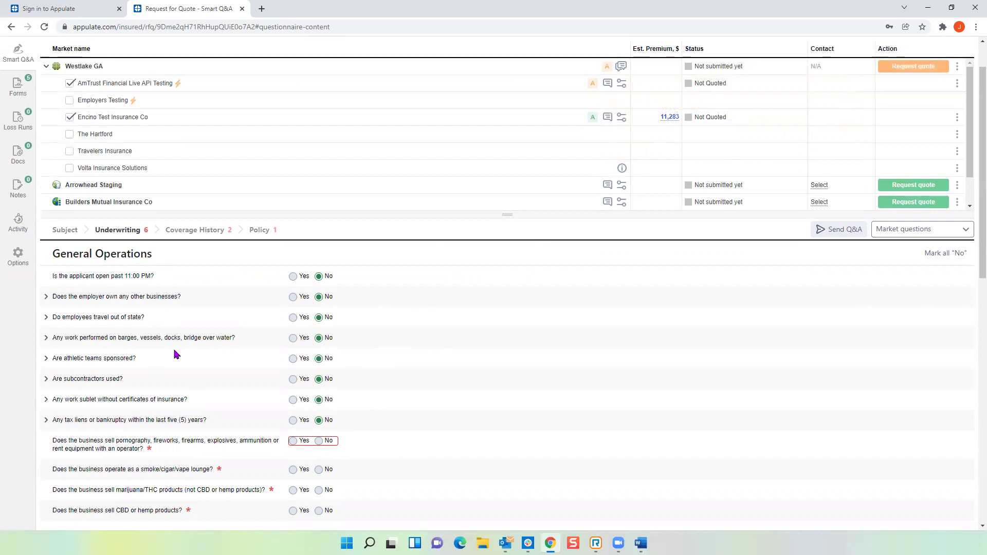
# Step: Answer No to all General Operations and Employees questions and the gasoline sales question
pyautogui.scroll(-5, 175, 353)
pyautogui.scroll(-7, 174, 354)
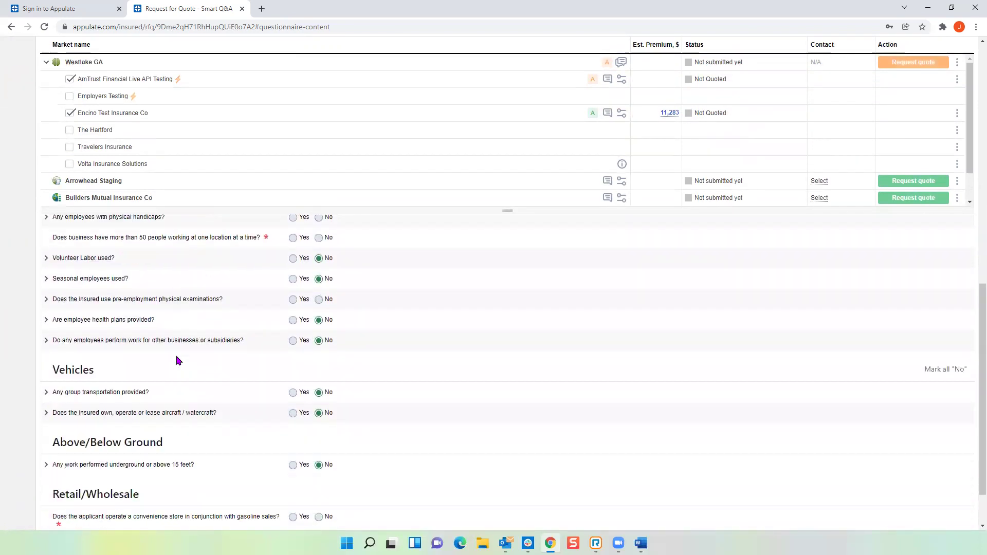
pyautogui.scroll(2, 186, 378)
pyautogui.scroll(2, 187, 378)
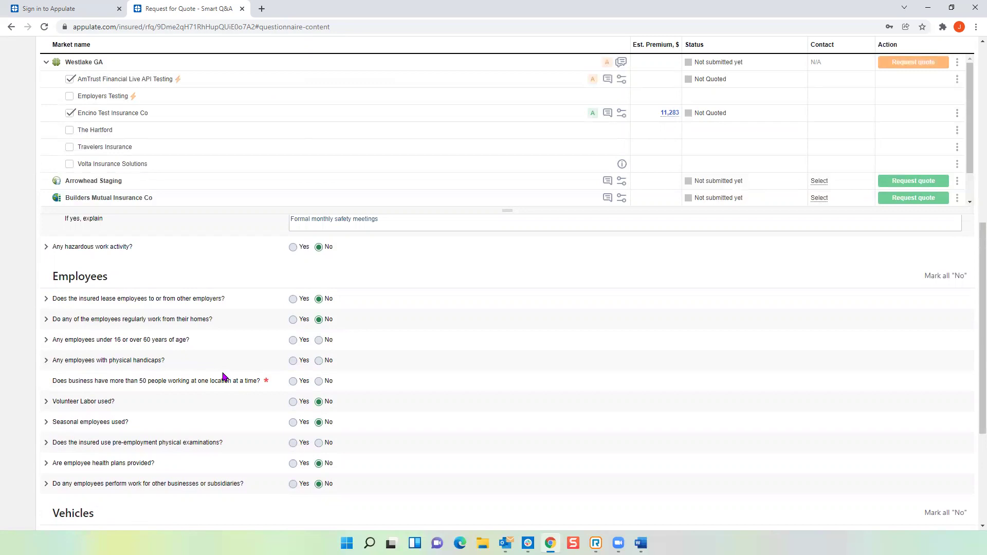
pyautogui.scroll(10, 224, 377)
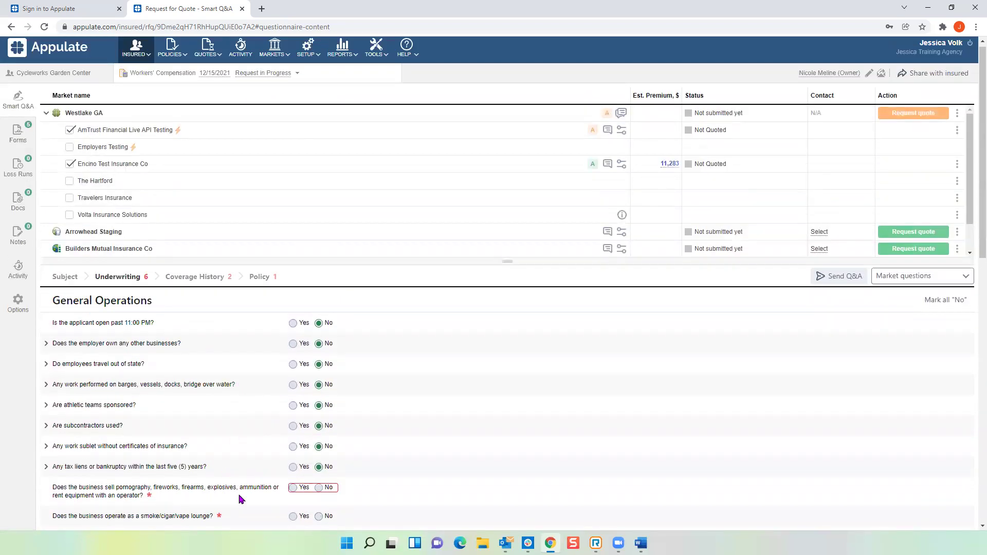
pyautogui.scroll(-2, 247, 491)
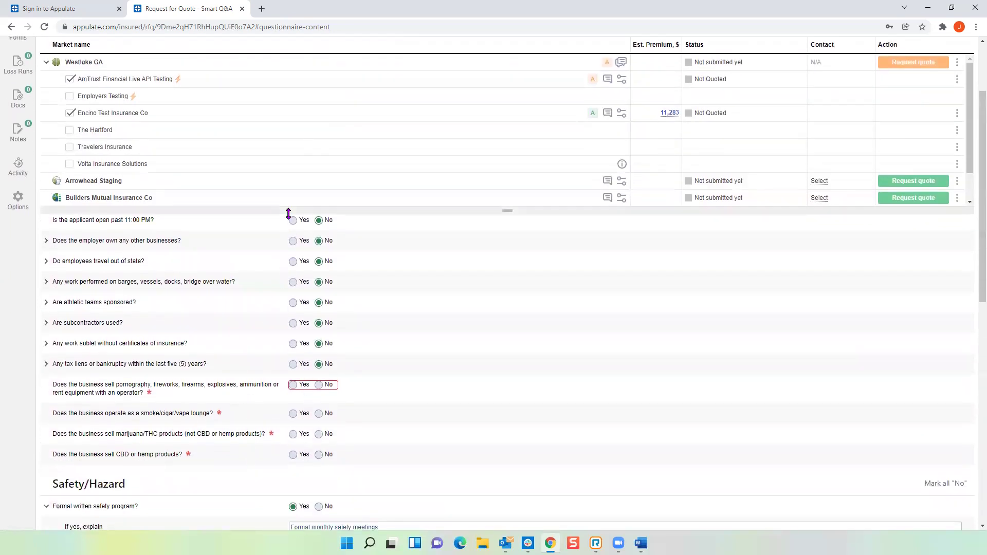
pyautogui.scroll(1, 323, 345)
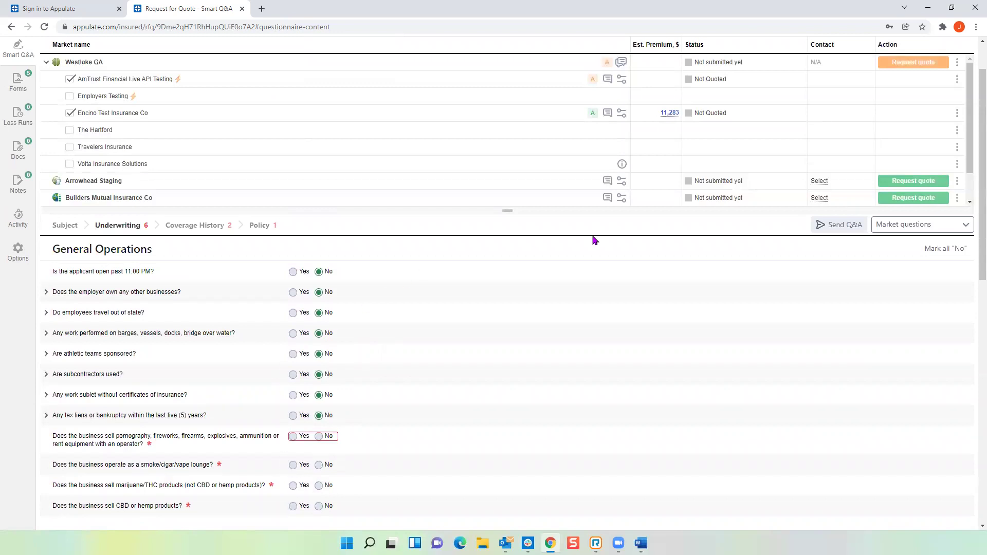
pyautogui.click(949, 252)
pyautogui.scroll(-5, 437, 330)
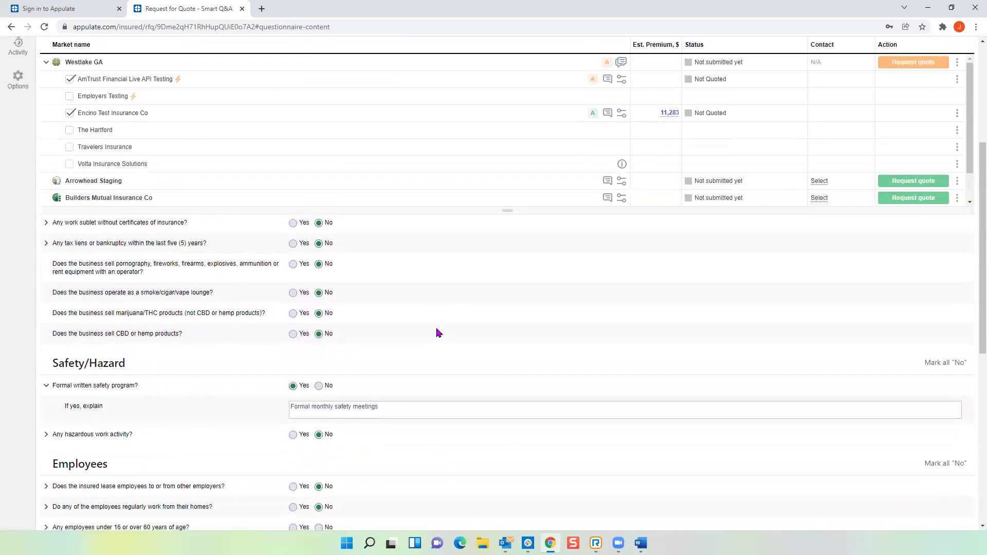
pyautogui.scroll(-2, 437, 330)
pyautogui.click(956, 278)
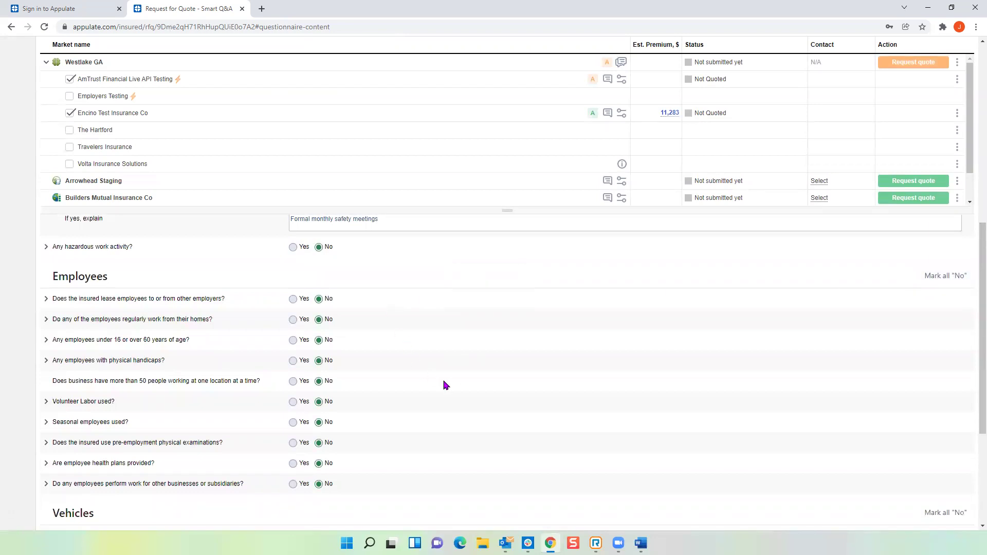
pyautogui.scroll(-3, 445, 385)
pyautogui.scroll(-1, 445, 385)
pyautogui.click(319, 456)
# Step: Answer No to current workers comp coverage and Claims/Losses, then advance to the Policy section
pyautogui.click(532, 497)
pyautogui.click(533, 496)
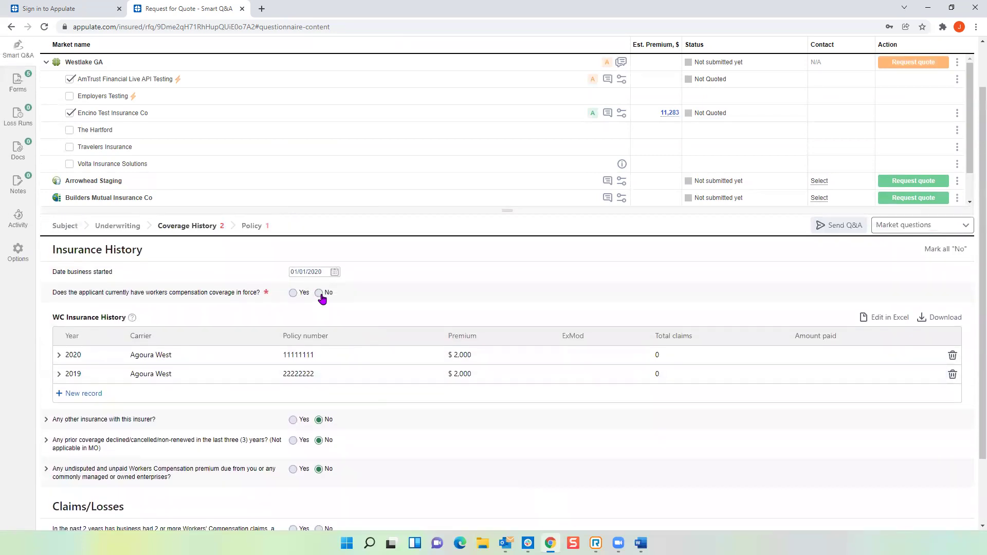
pyautogui.click(320, 293)
pyautogui.scroll(-2, 348, 418)
pyautogui.click(319, 446)
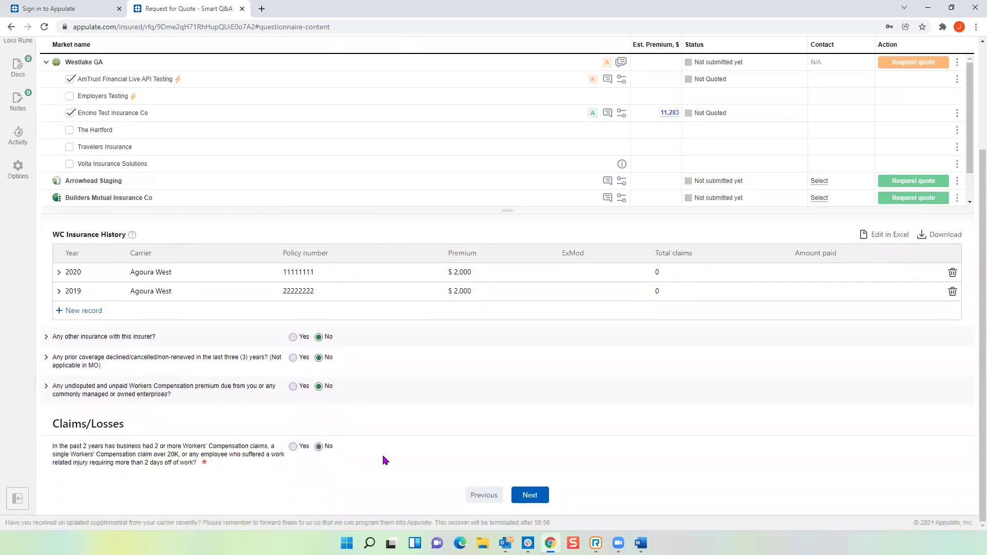
pyautogui.click(544, 497)
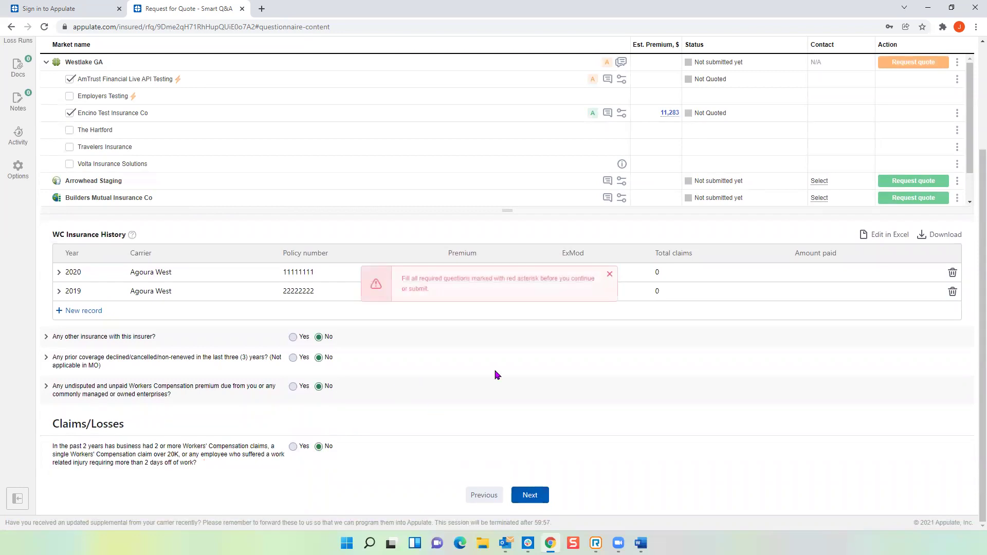
pyautogui.click(532, 498)
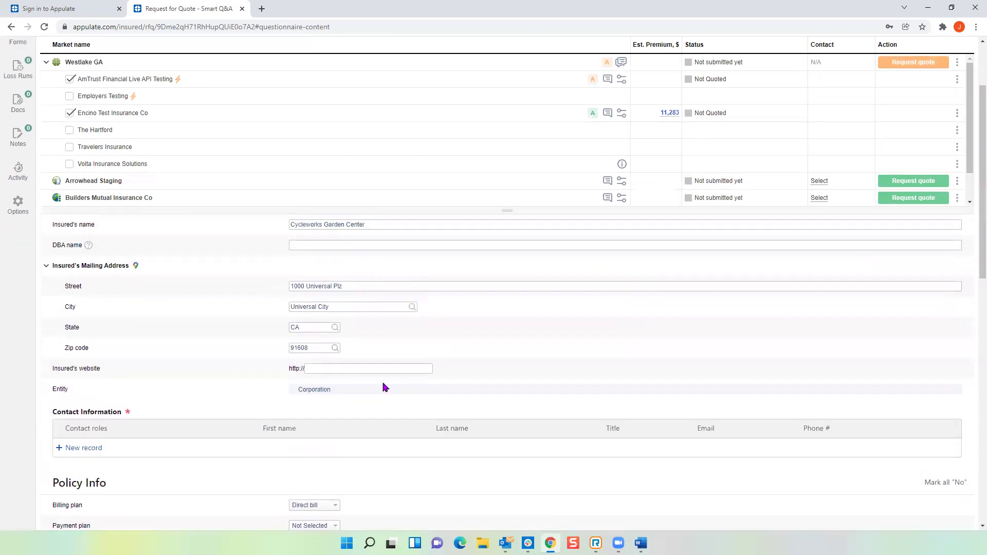
# Step: Add a contact record for the existing insured owner with the Owner and Billing roles
pyautogui.scroll(-2, 213, 352)
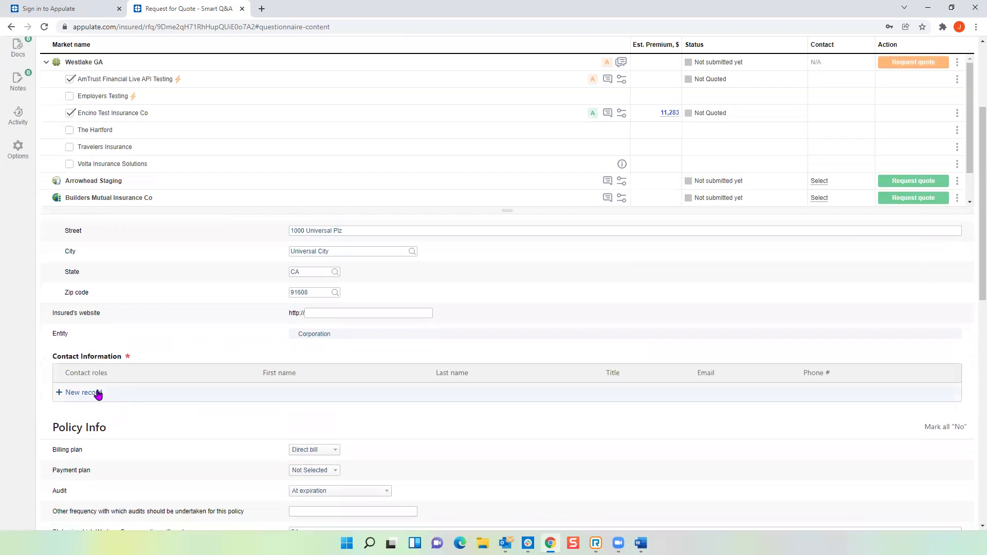
pyautogui.click(97, 394)
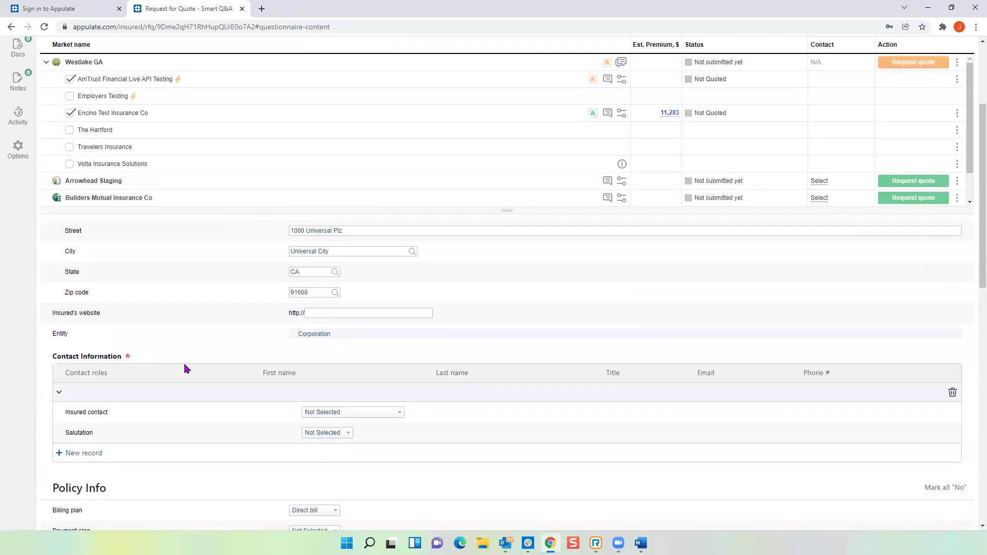
pyautogui.click(342, 413)
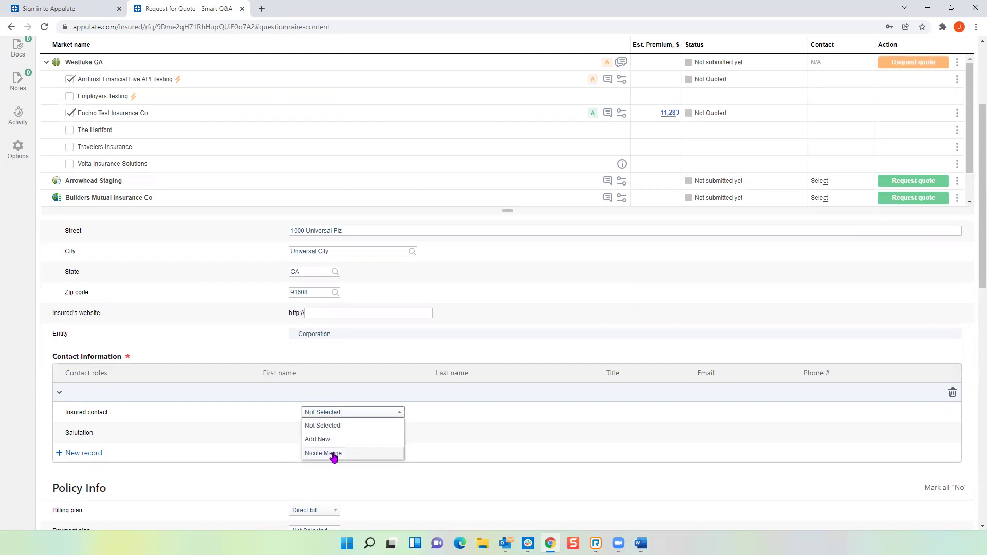
pyautogui.click(333, 454)
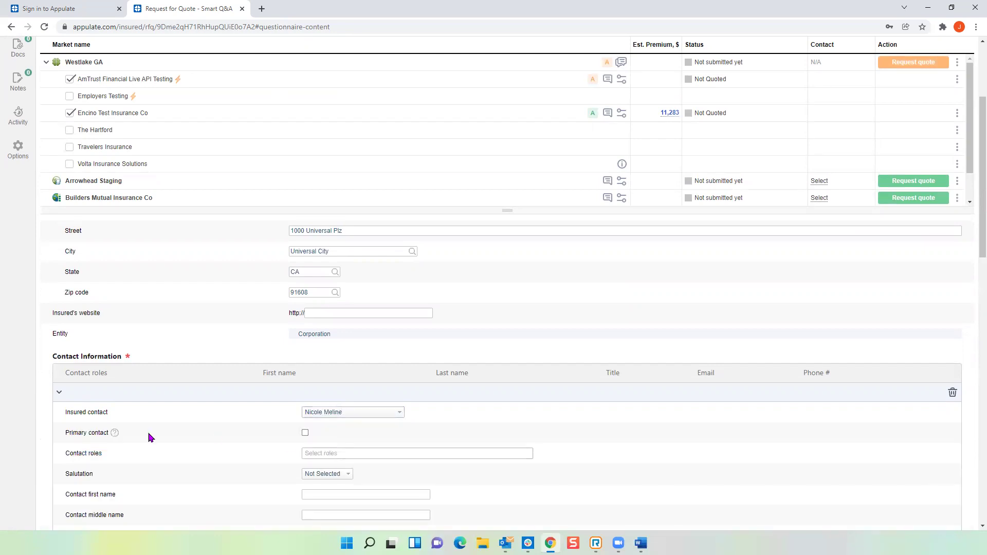
pyautogui.scroll(-2, 147, 430)
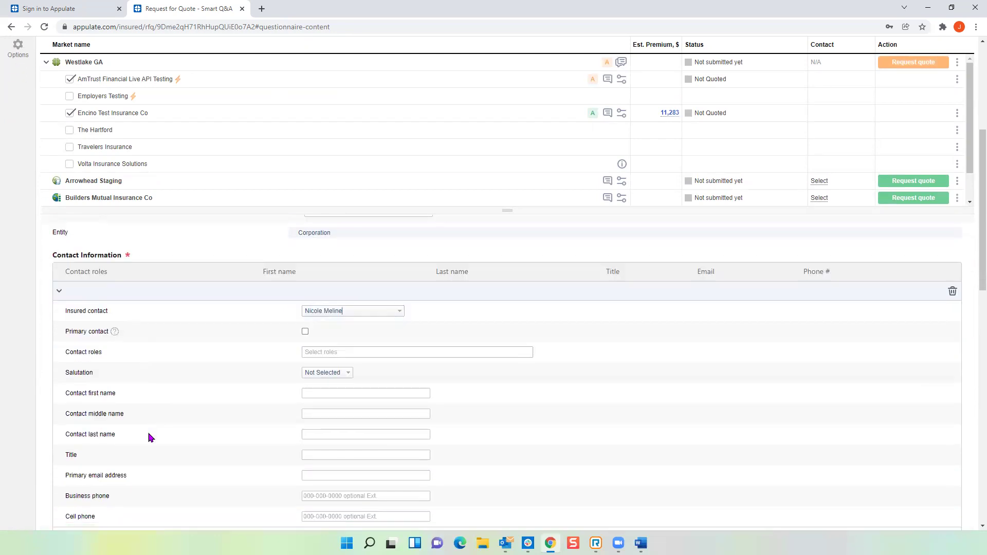
pyautogui.click(326, 353)
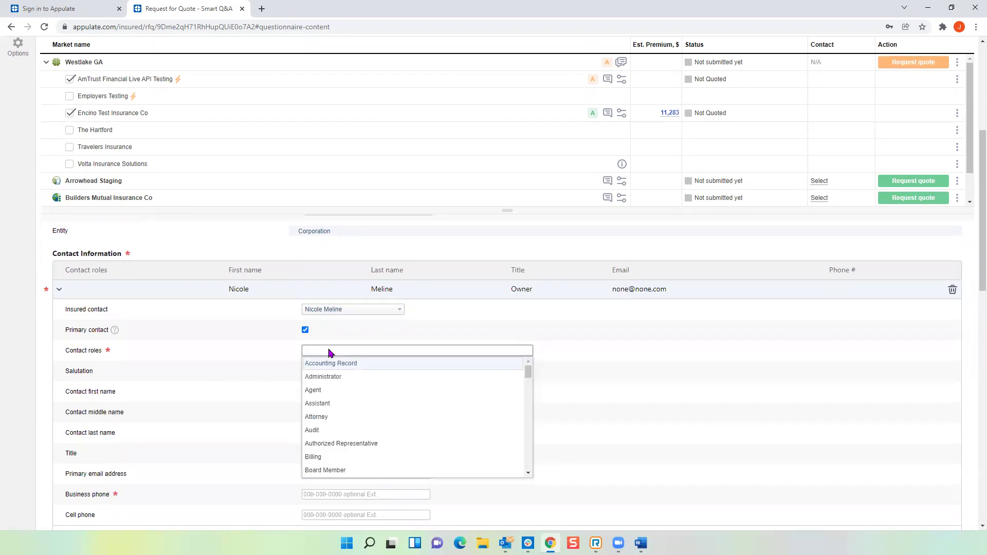
pyautogui.write('owne')
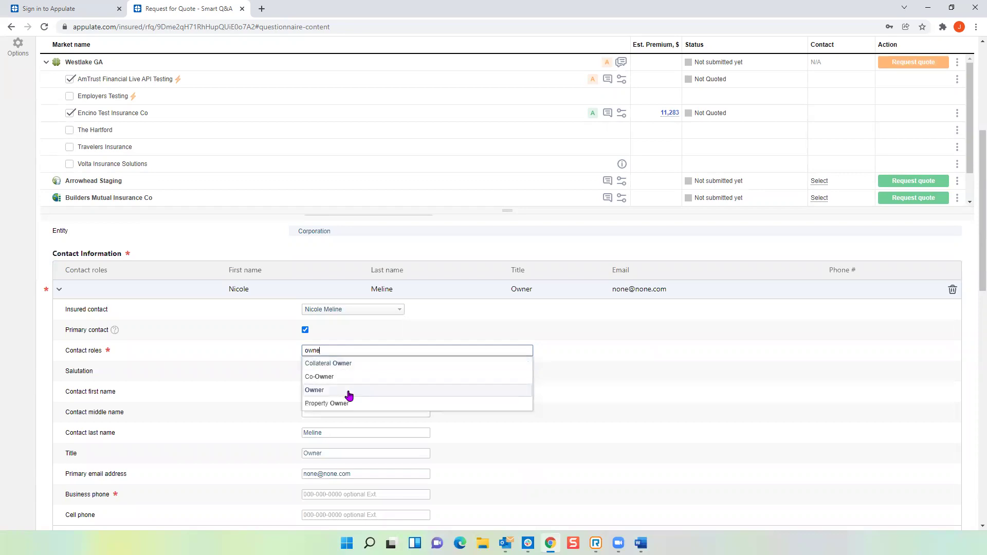
pyautogui.click(342, 390)
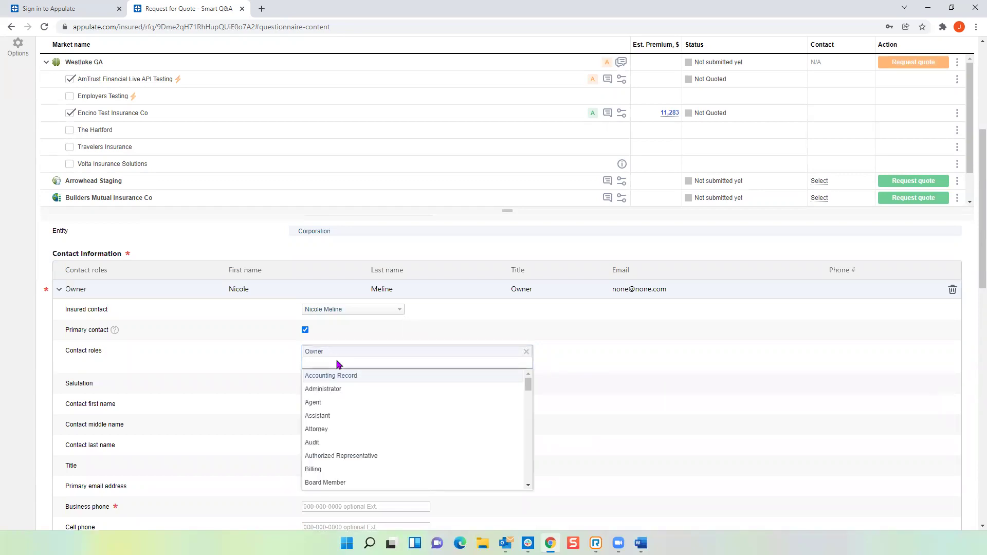
pyautogui.write('bi')
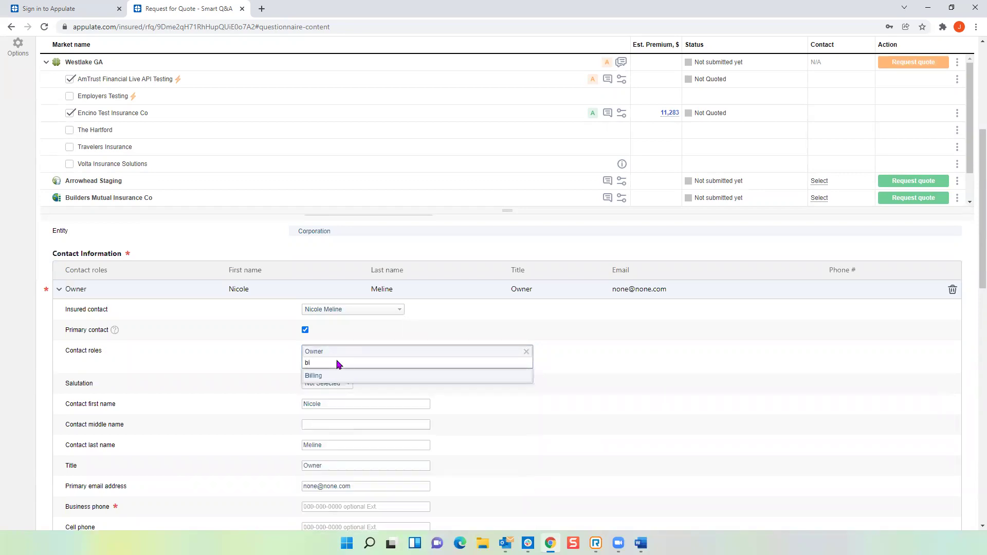
pyautogui.click(326, 376)
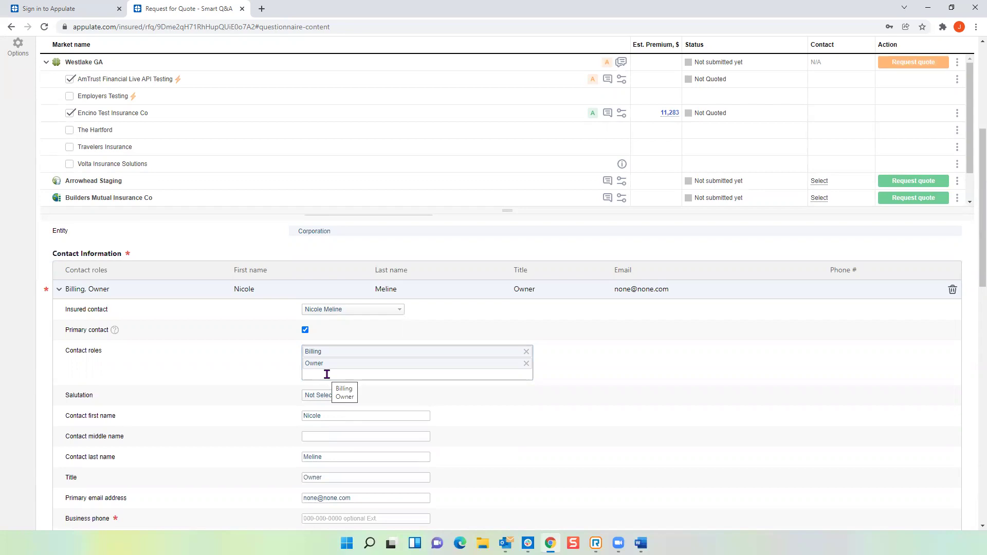
pyautogui.scroll(-3, 178, 391)
# Step: Enter the contact's business phone number so Westlake GA reports Ready to submit
pyautogui.click(309, 365)
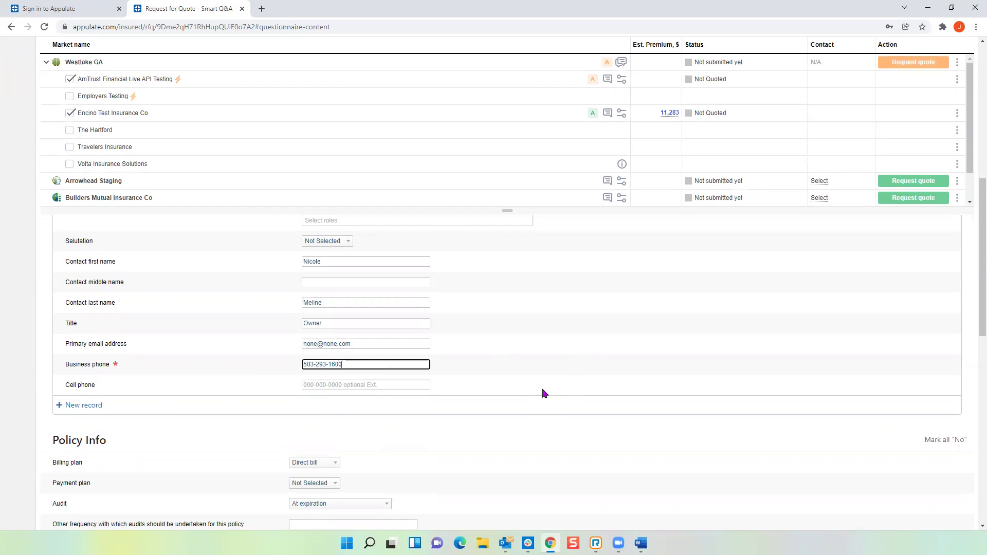
pyautogui.click(543, 392)
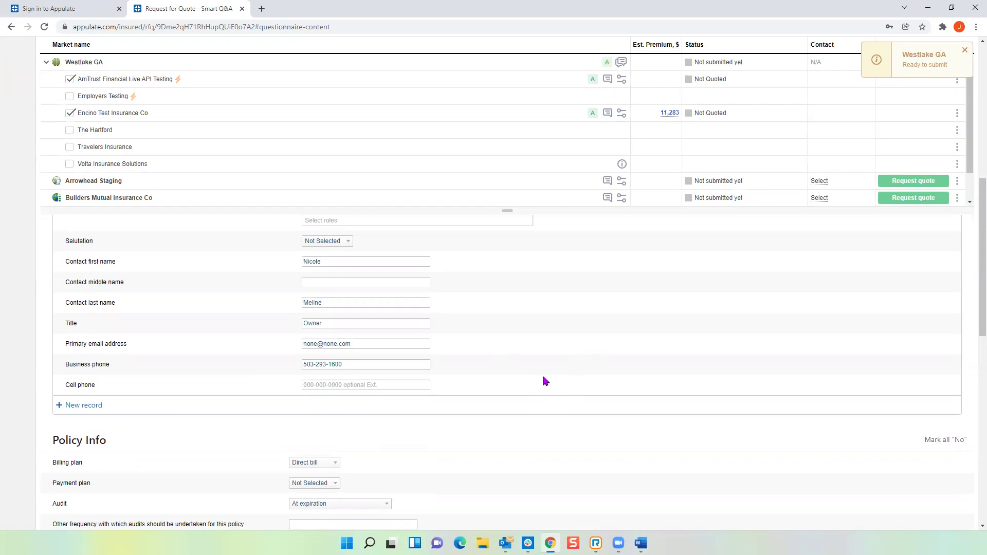
pyautogui.scroll(-5, 532, 368)
pyautogui.scroll(15, 530, 368)
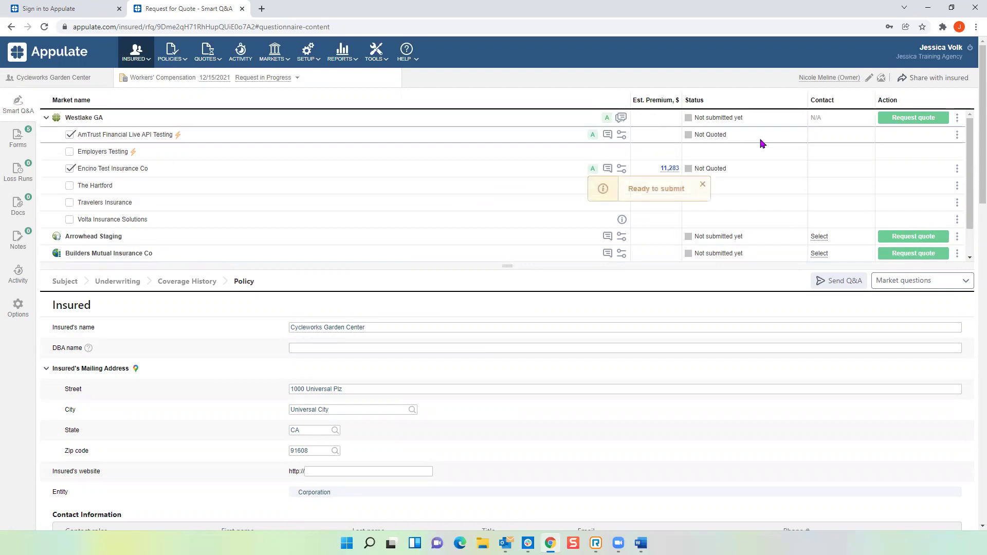
# Step: Start the quote request to the Westlake GA market
pyautogui.click(914, 120)
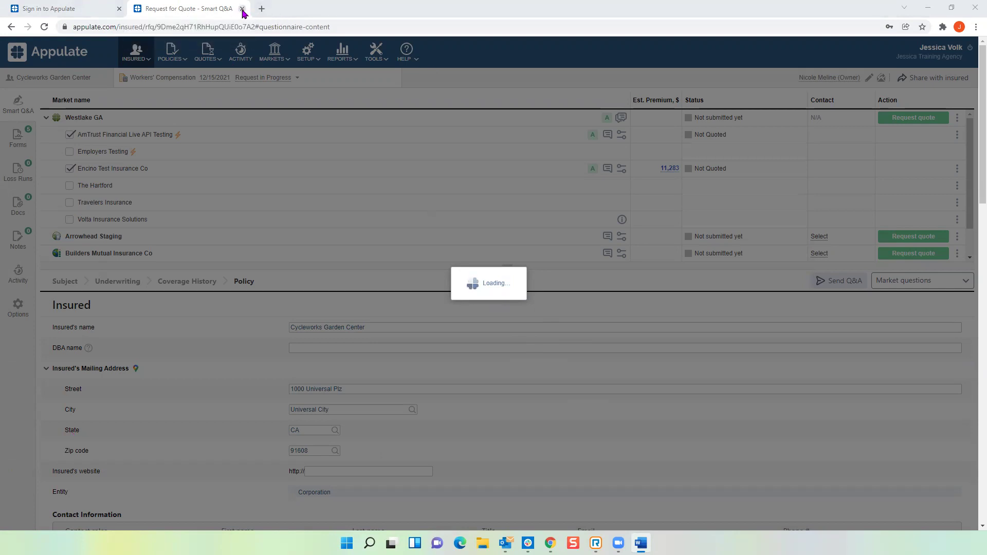
# Step: Close the stuck quote tab, sign back in, and open the Cycleworks Garden Center insured record
pyautogui.click(242, 9)
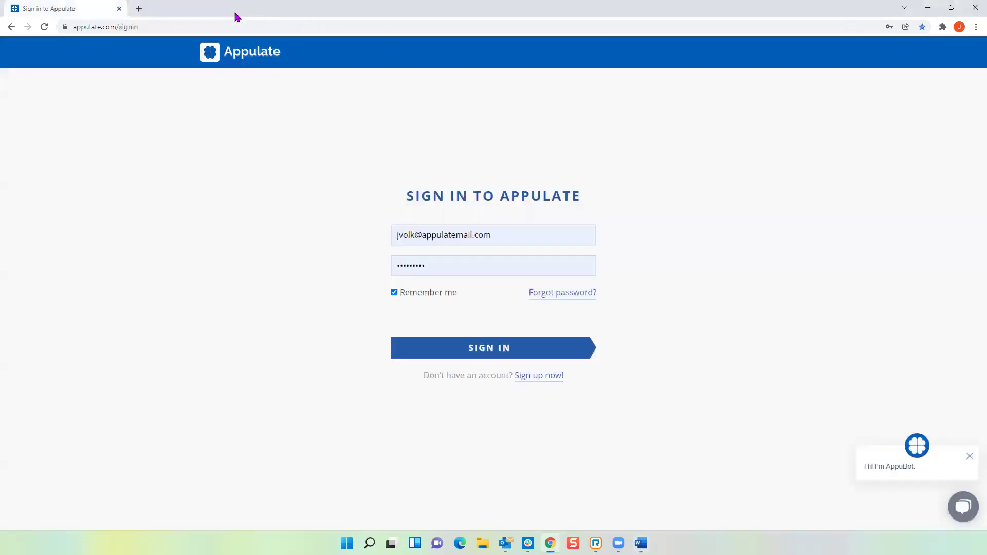
pyautogui.click(509, 346)
pyautogui.click(100, 118)
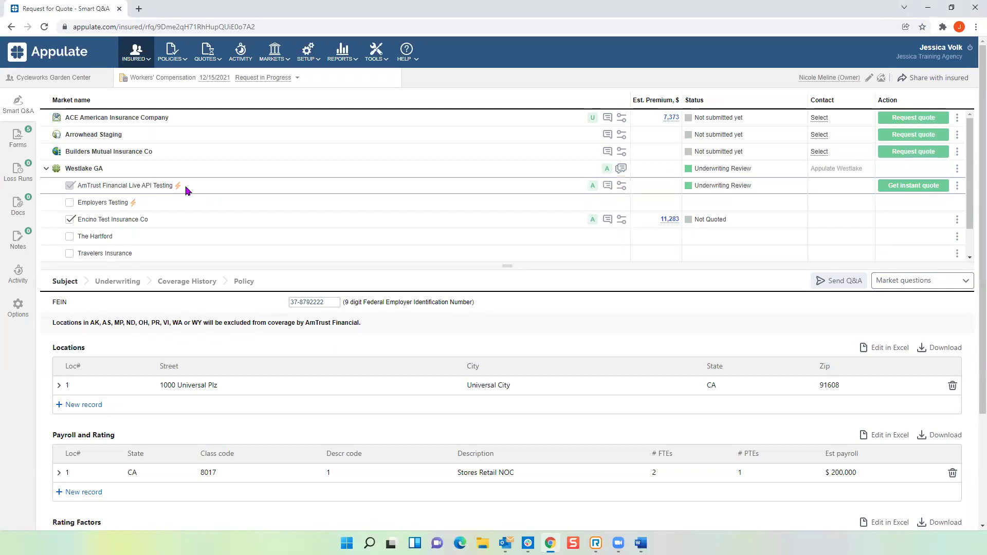
# Step: Request an instant quote from AmTrust Financial Live API Testing
pyautogui.click(913, 190)
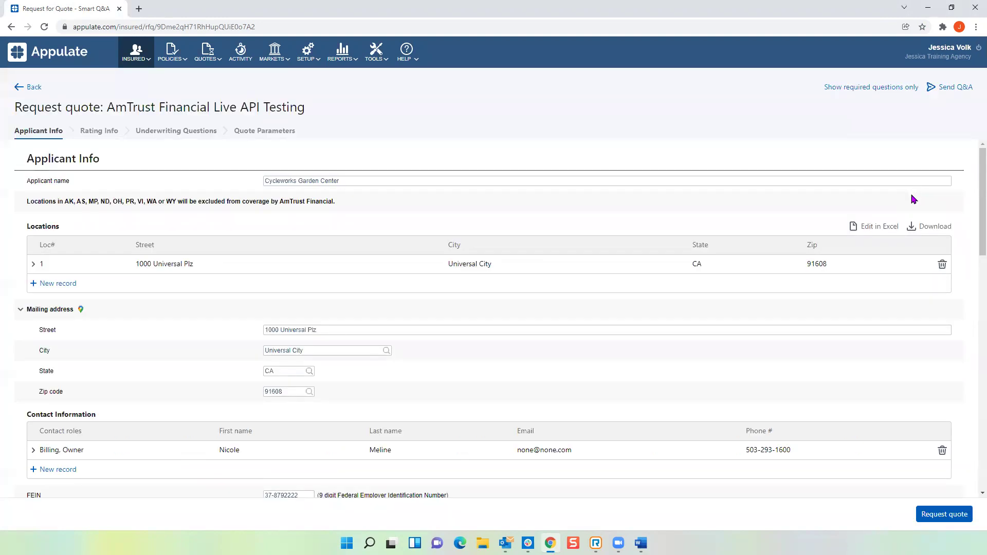
pyautogui.click(944, 515)
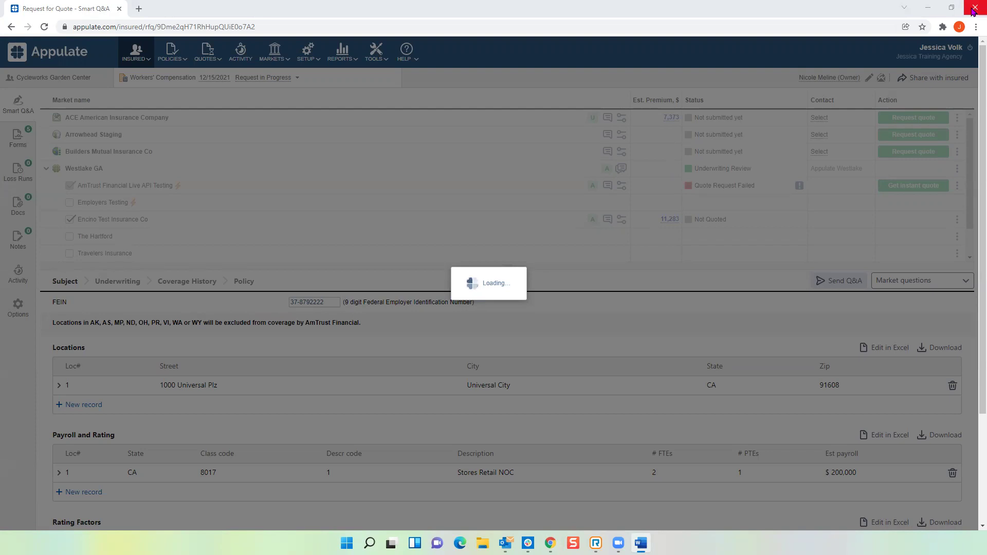
# Step: Restart Chrome, sign in, and open Cycleworks Garden Center's Workers' Compensation quote request
pyautogui.click(973, 11)
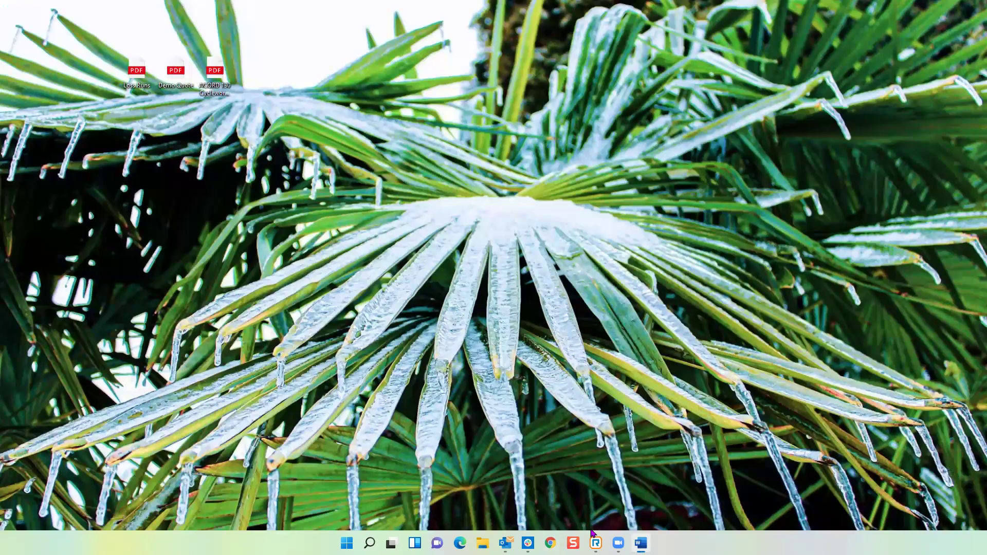
pyautogui.click(550, 543)
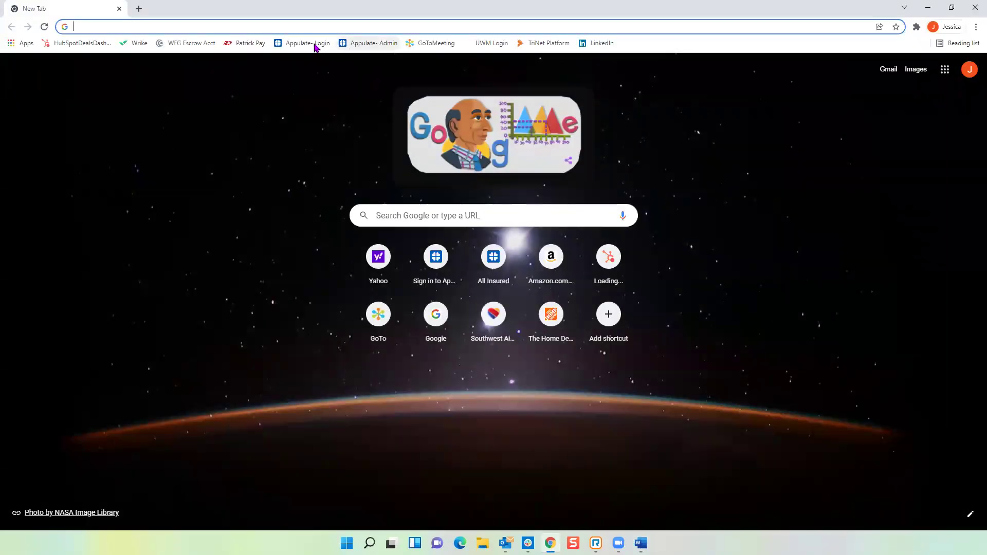
pyautogui.click(309, 43)
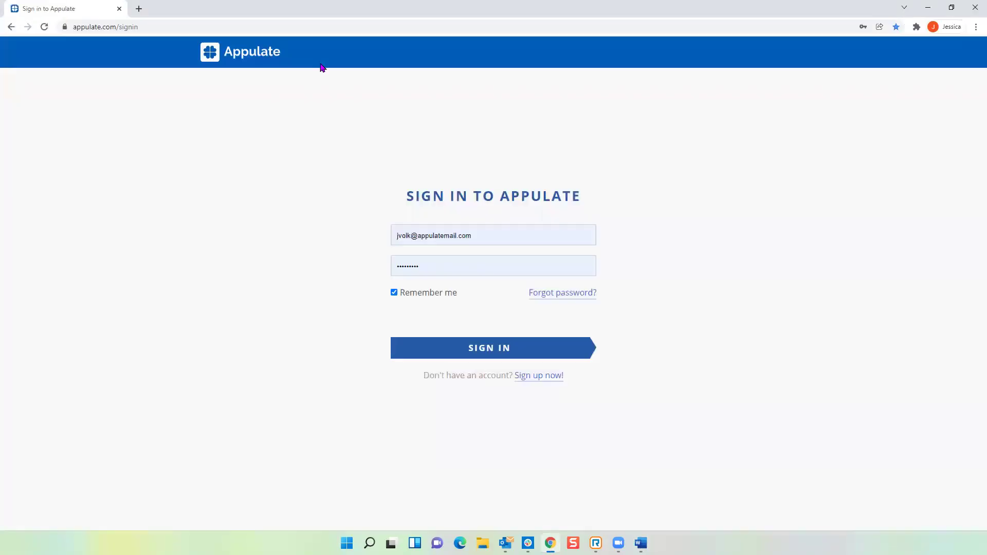
pyautogui.click(511, 349)
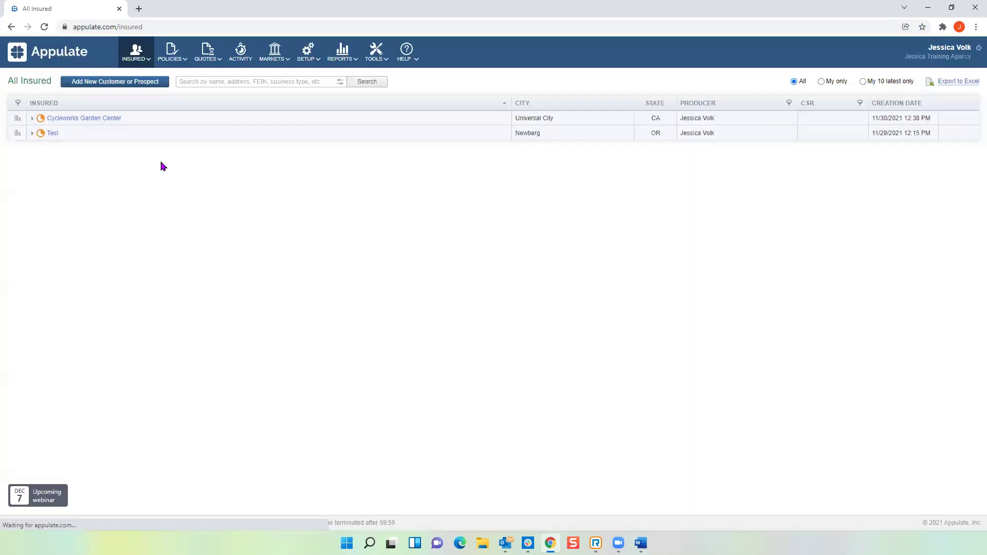
pyautogui.click(86, 121)
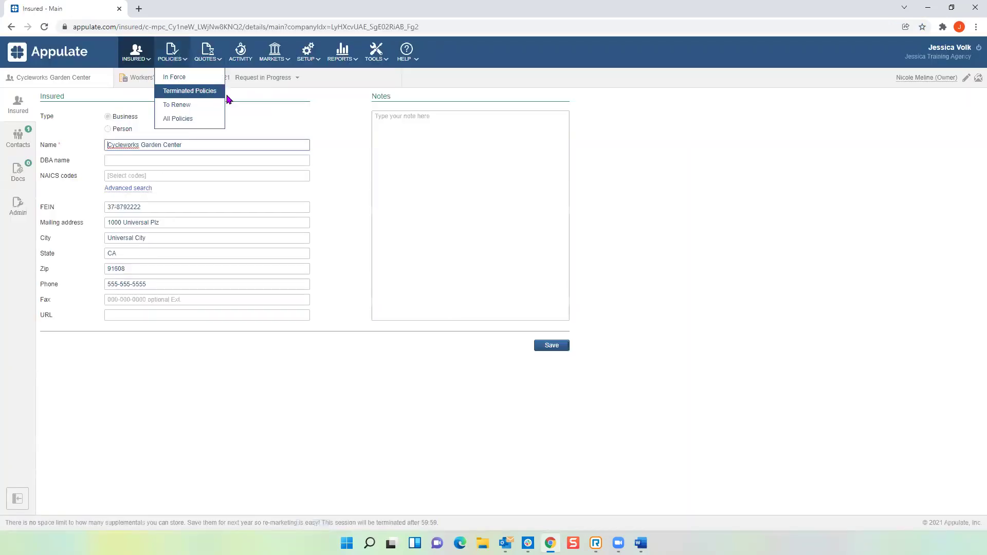
pyautogui.click(236, 83)
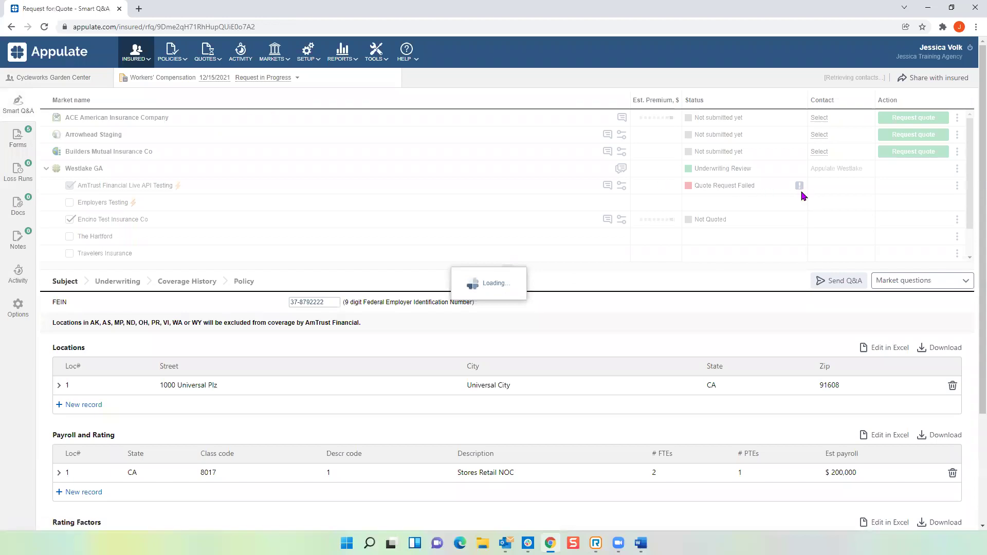
pyautogui.moveTo(801, 190)
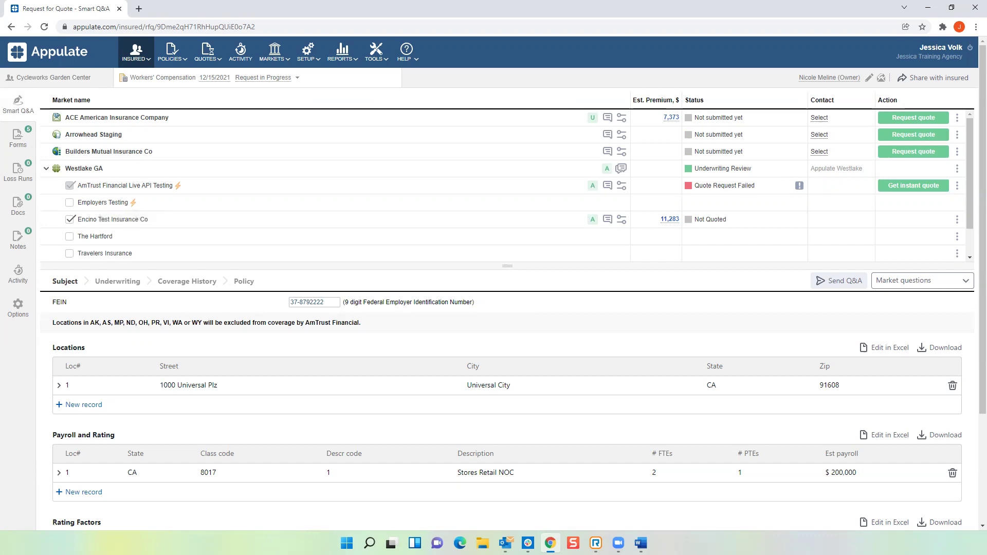
# Step: Upload Demo Quote.pdf from the Loss Runs folder as Encino Test Insurance Co's quote
pyautogui.click(958, 222)
pyautogui.click(921, 239)
pyautogui.click(150, 116)
pyautogui.doubleClick(150, 100)
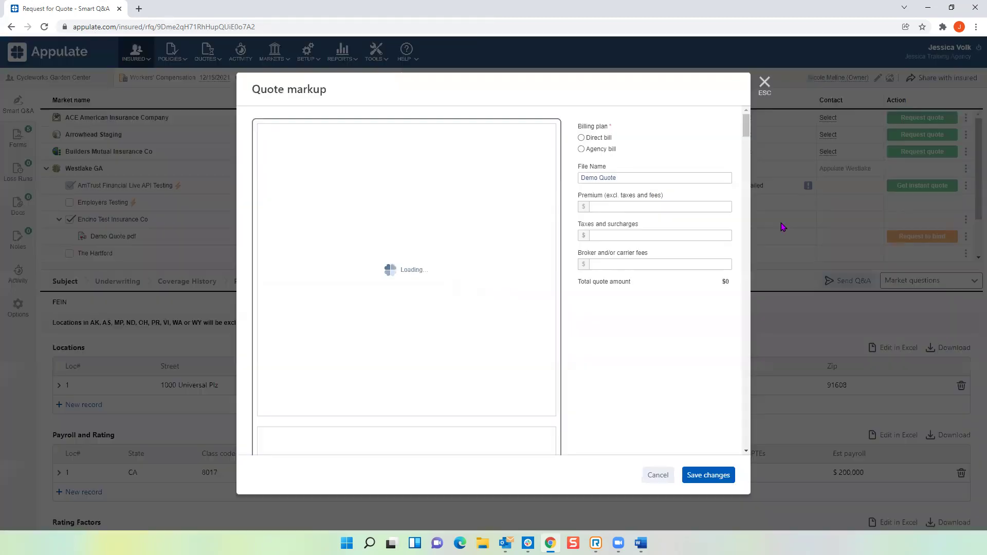
pyautogui.click(764, 79)
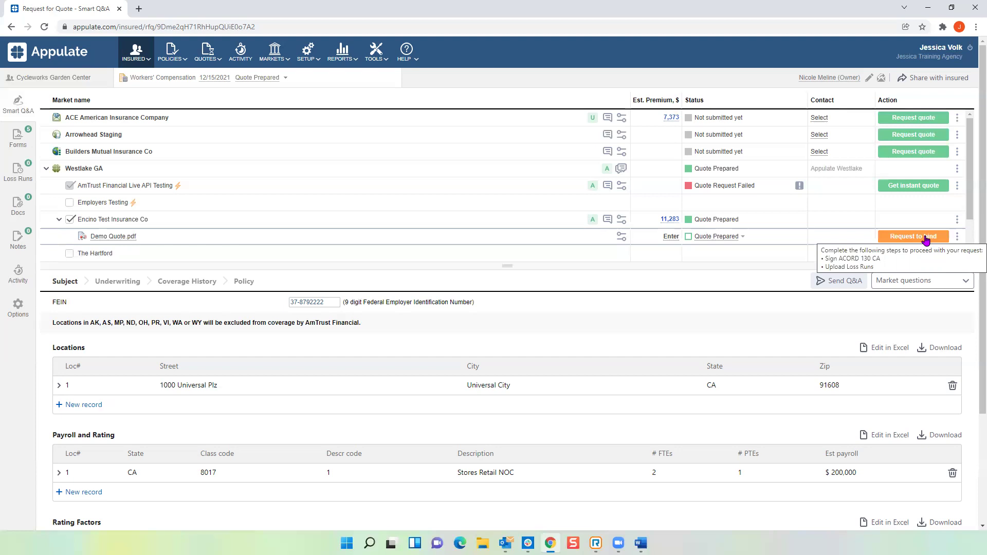
pyautogui.click(920, 237)
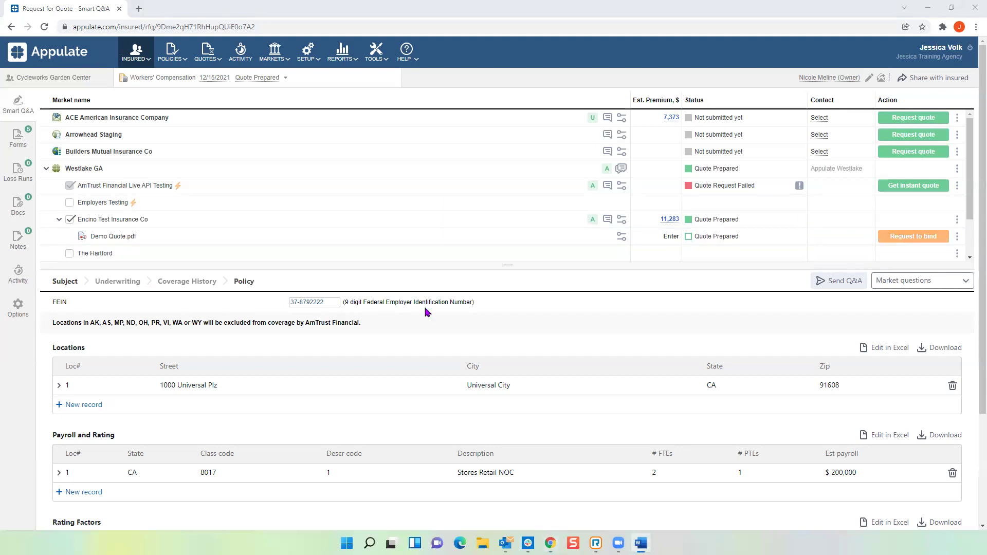
# Step: Send the ACORD 130 CA form for signing with Applicant left as [Not Selected]
pyautogui.click(19, 139)
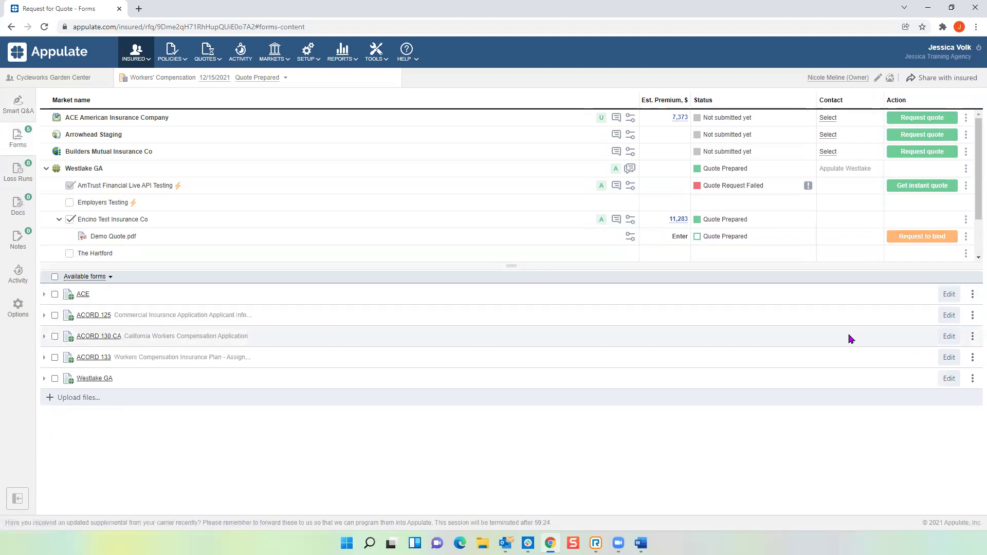
pyautogui.click(972, 337)
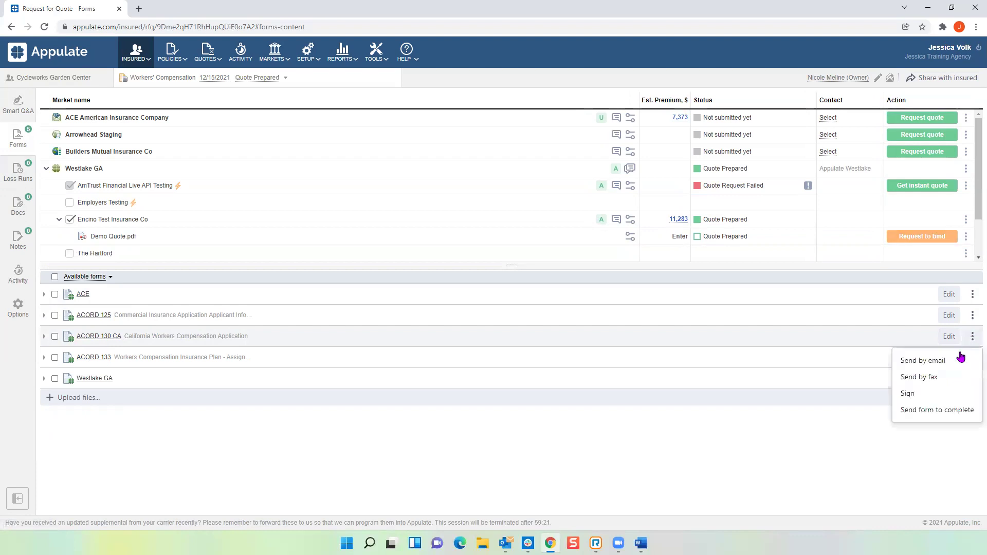
pyautogui.click(917, 395)
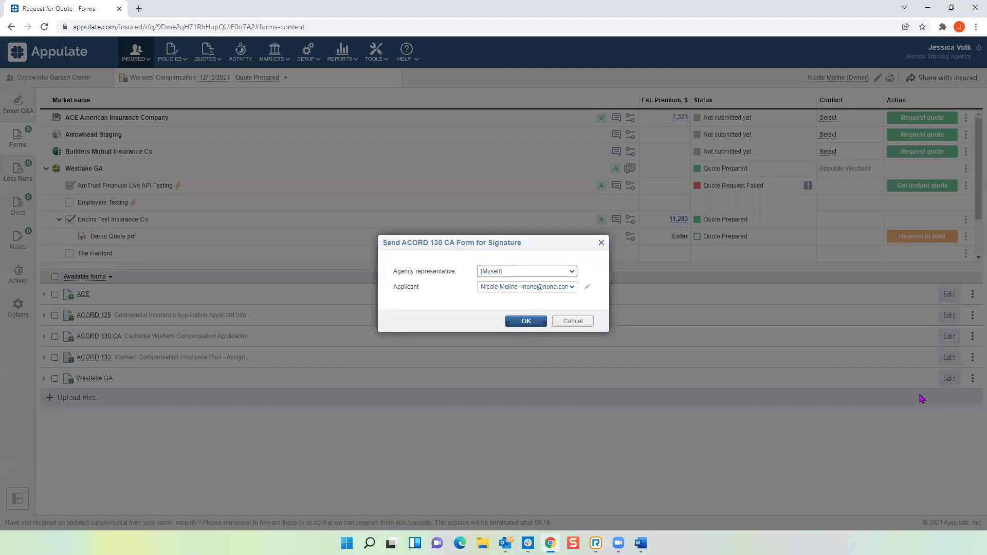
pyautogui.click(499, 289)
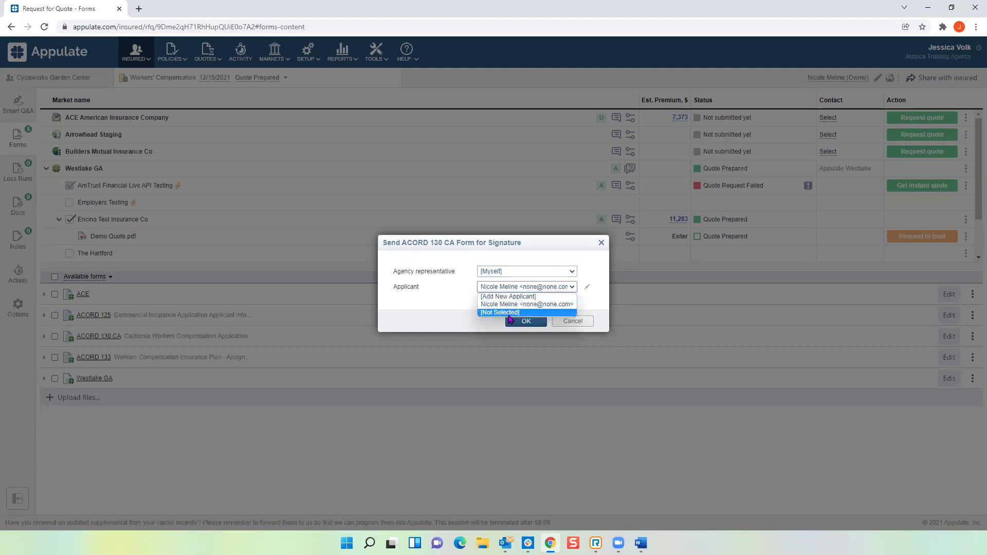
pyautogui.click(510, 315)
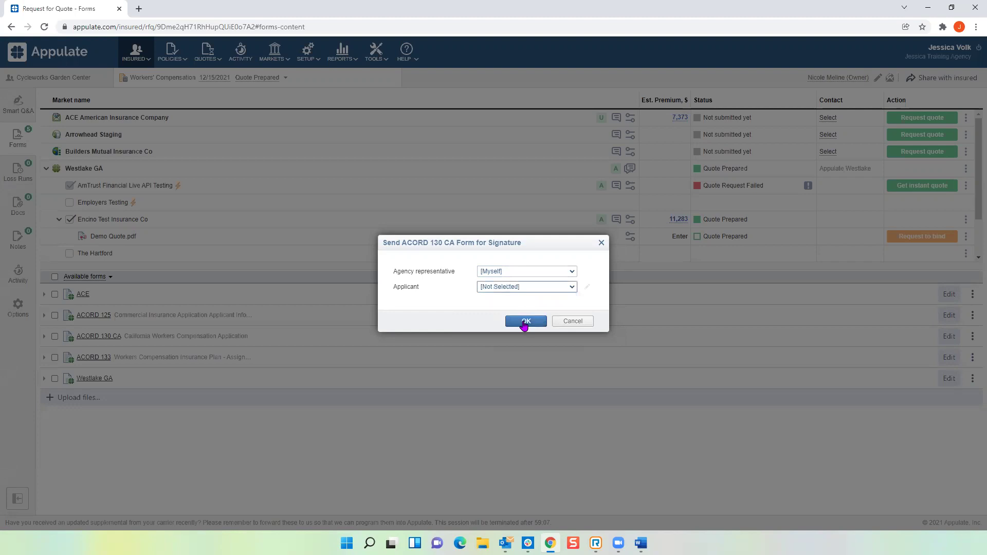
pyautogui.click(526, 323)
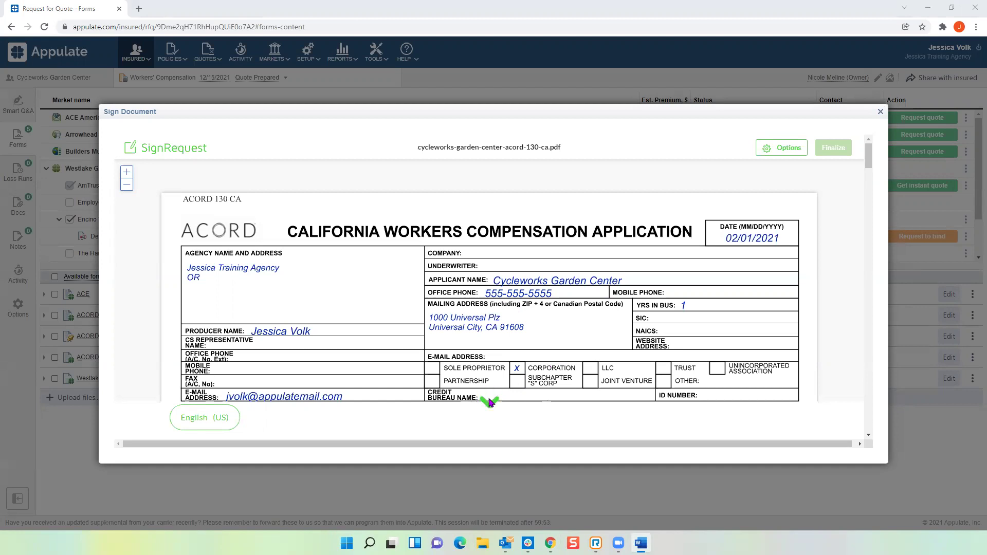
# Step: Fill the Producer's Signature with the producer's typed name, then finalize and sign ACORD 130 CA
pyautogui.click(490, 403)
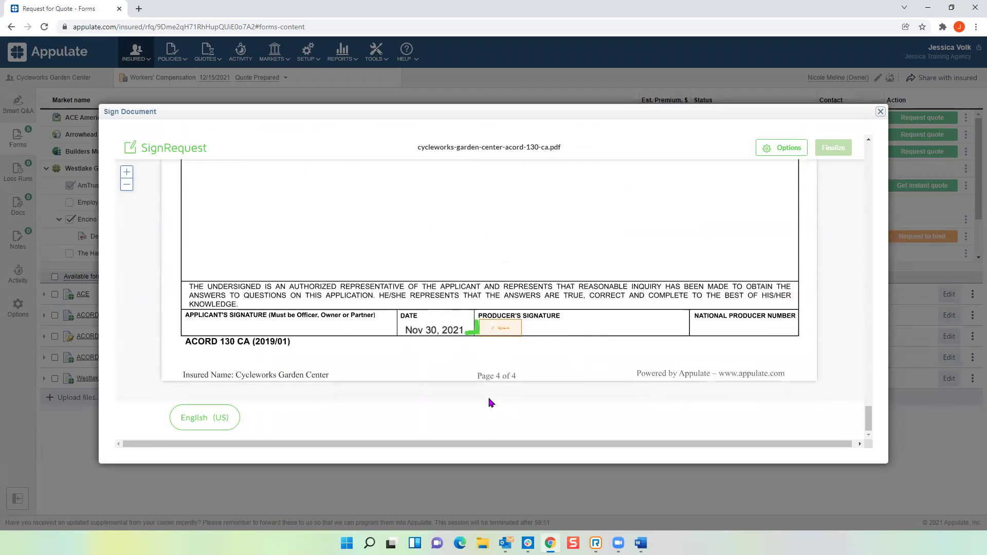
pyautogui.click(504, 334)
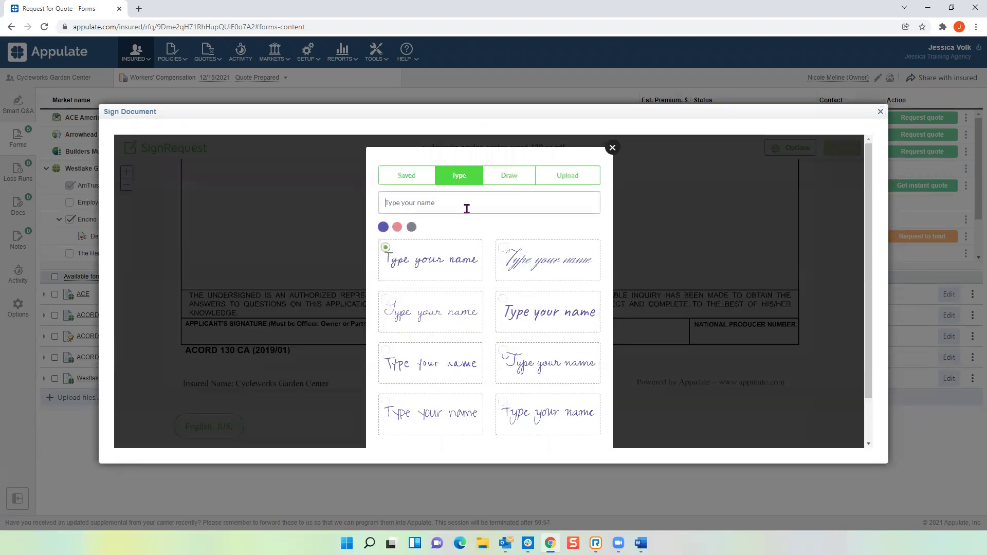
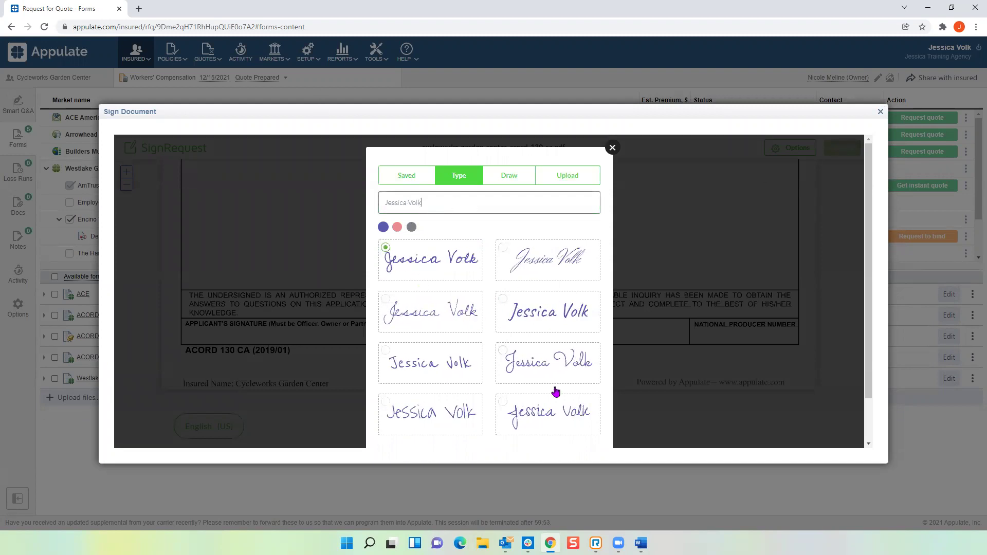
pyautogui.scroll(-1, 519, 398)
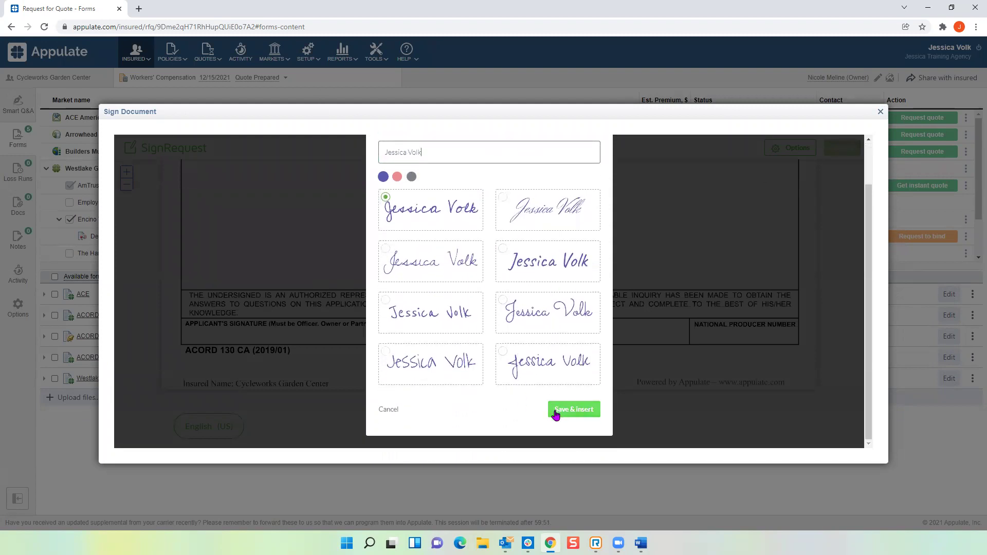
pyautogui.click(556, 415)
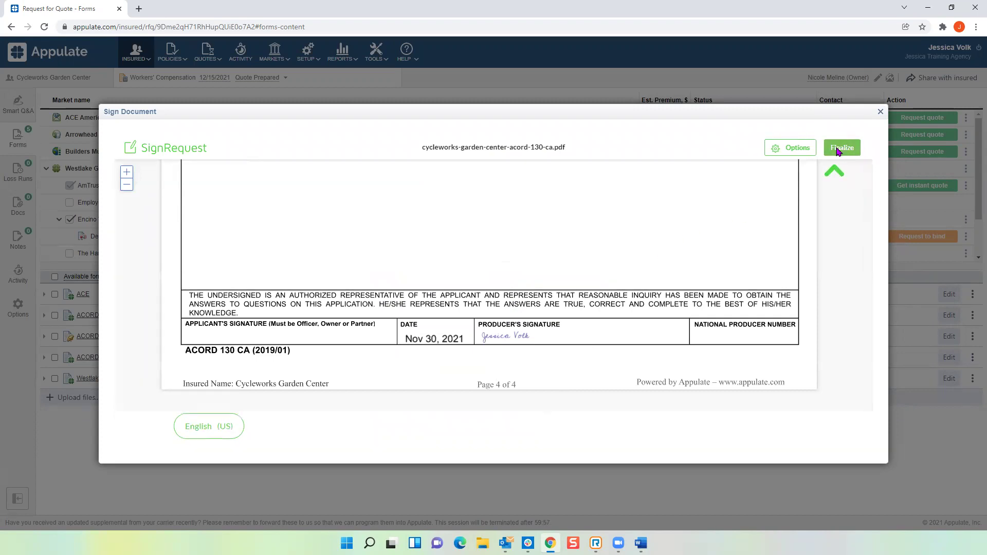
pyautogui.click(837, 149)
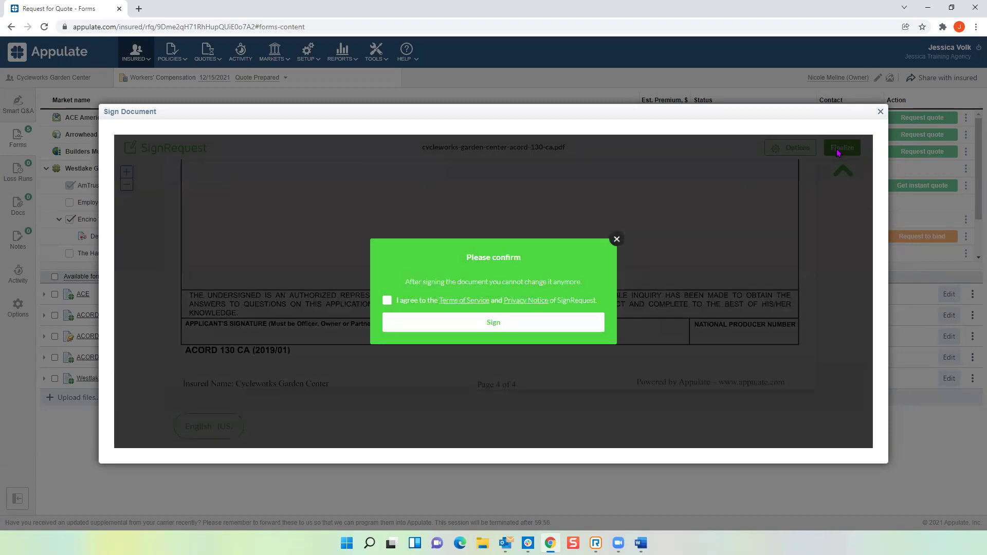
pyautogui.click(387, 301)
pyautogui.click(494, 323)
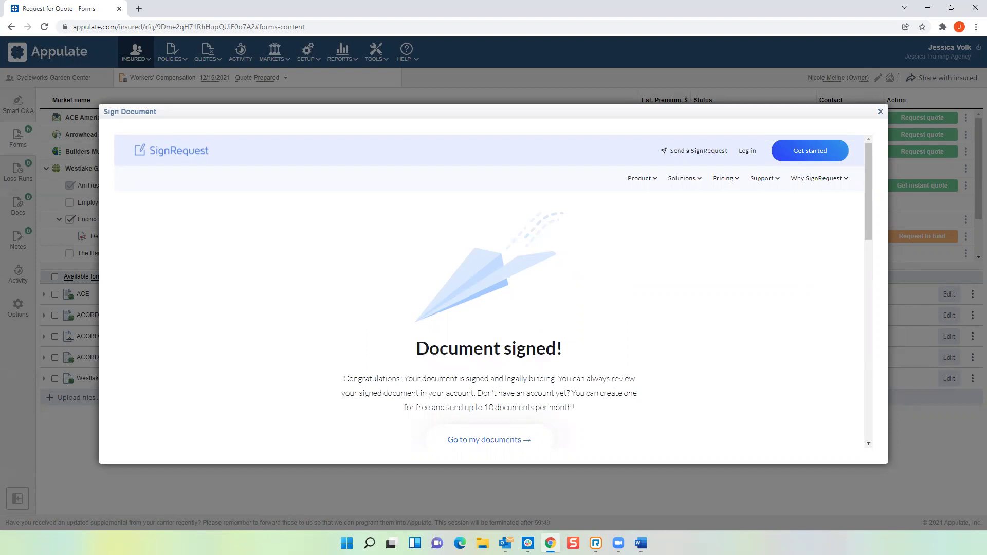
# Step: Close the signing window and expand ACORD 130 CA's signing details, signed 11/30/2021
pyautogui.click(881, 111)
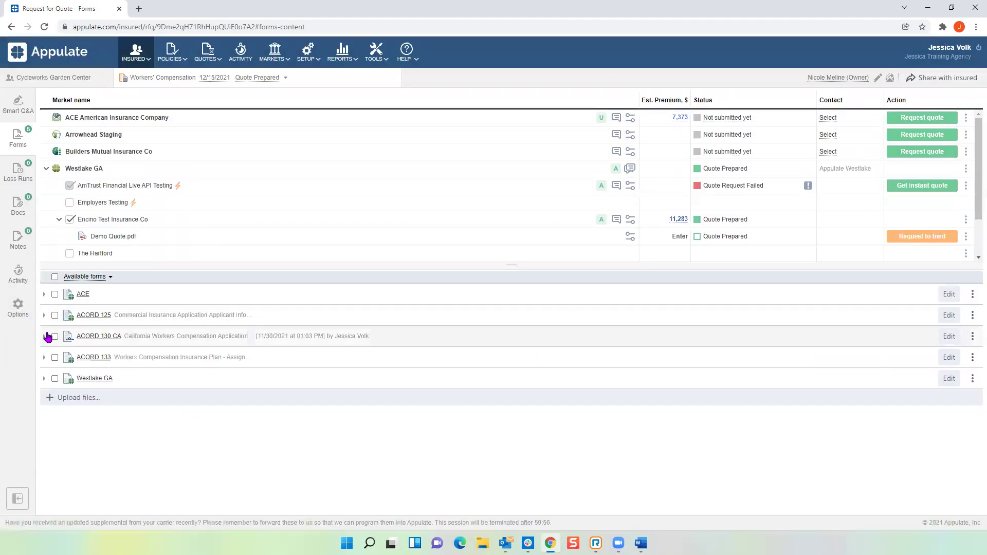
pyautogui.click(44, 338)
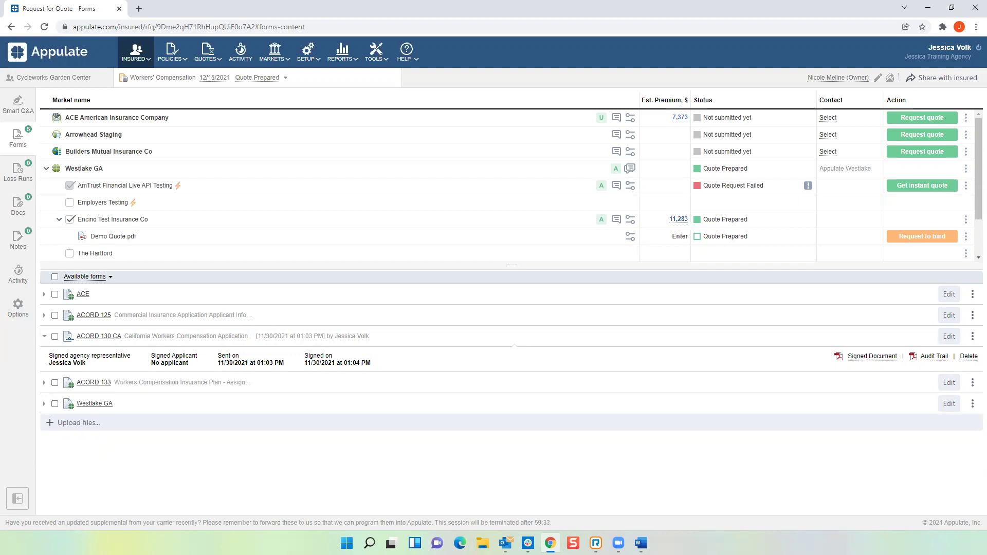
# Step: Show Loss Runs and review the Agoura West 2019-2021 insurance history without changes
pyautogui.click(23, 177)
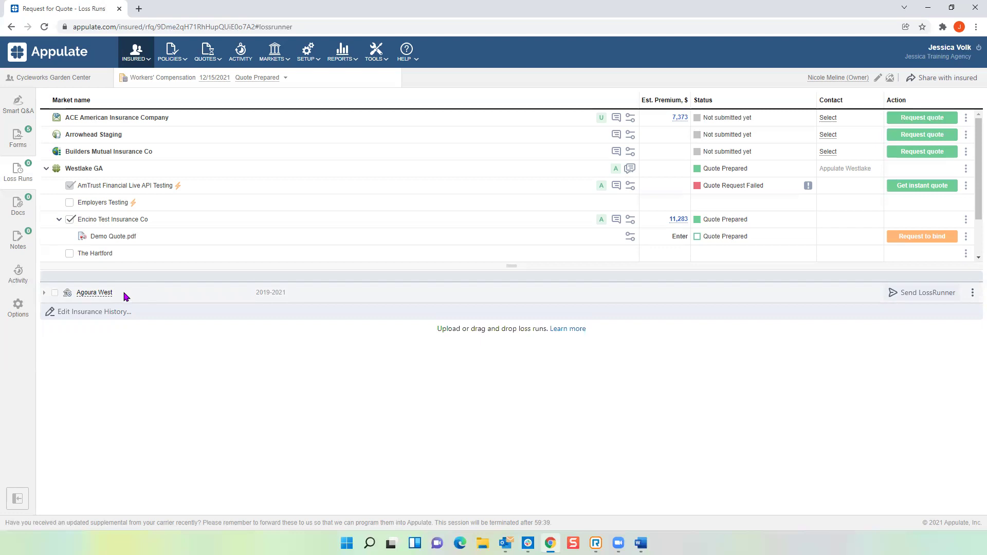
pyautogui.click(81, 317)
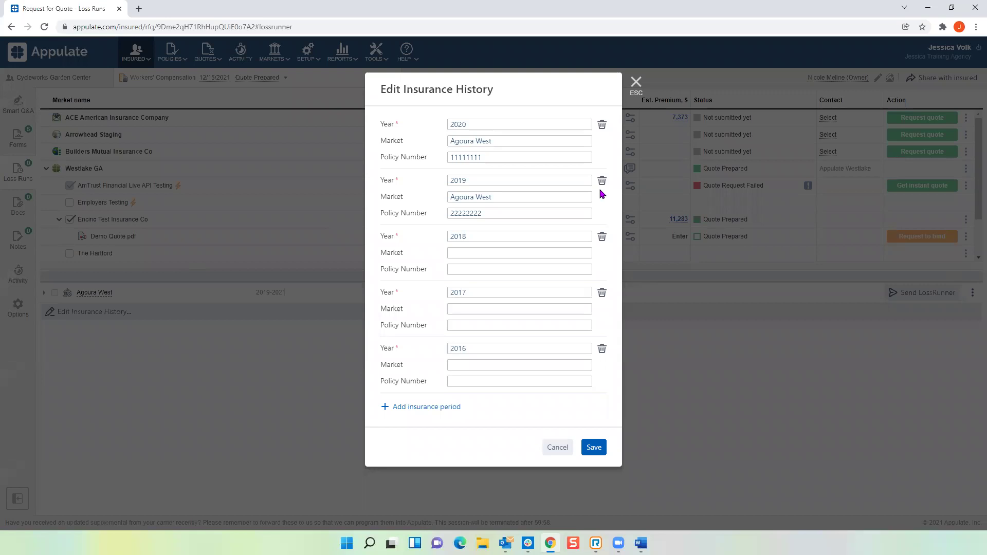
pyautogui.click(636, 82)
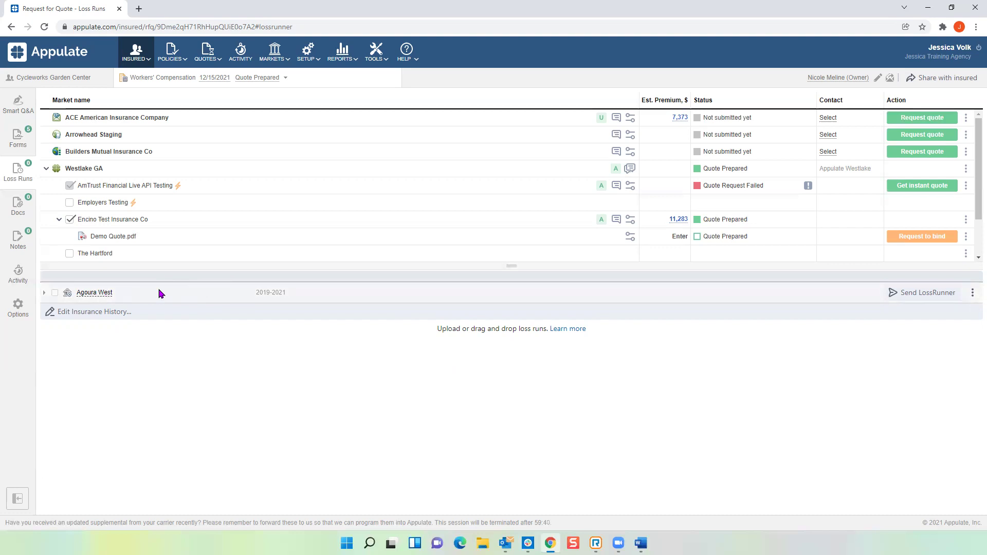
# Step: Draft a LossRunner request letter to Agoura West and list its fax/email destination options
pyautogui.click(924, 297)
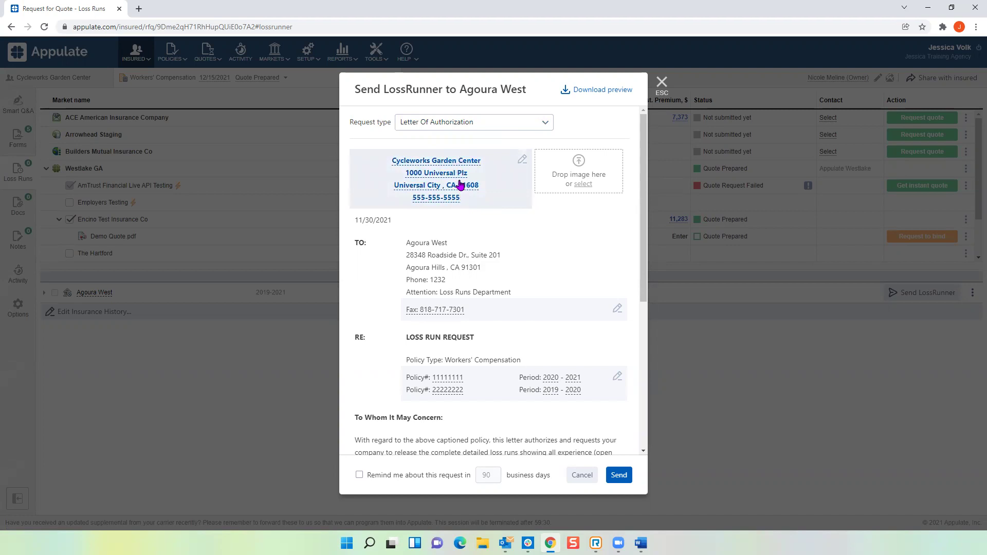
pyautogui.scroll(-1, 461, 184)
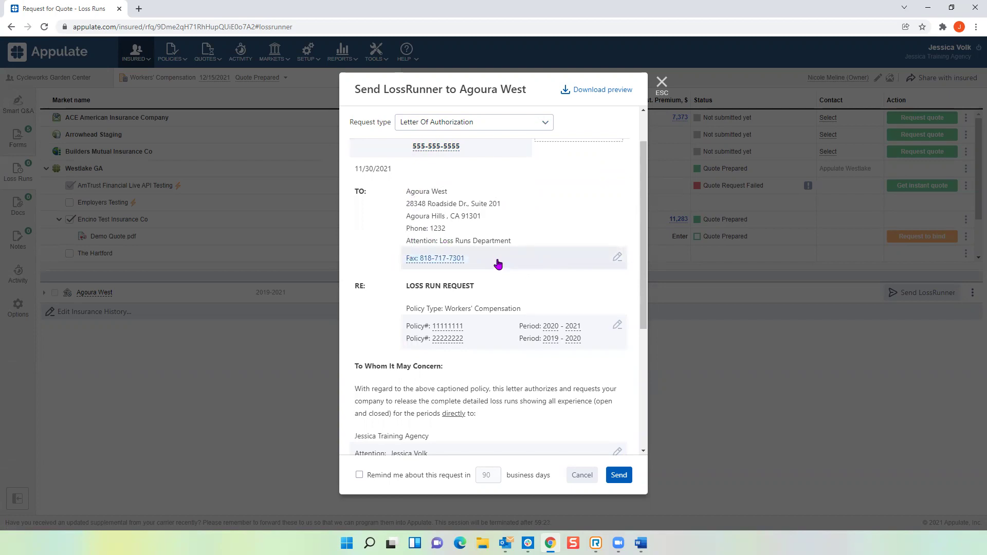
pyautogui.click(616, 259)
pyautogui.click(508, 127)
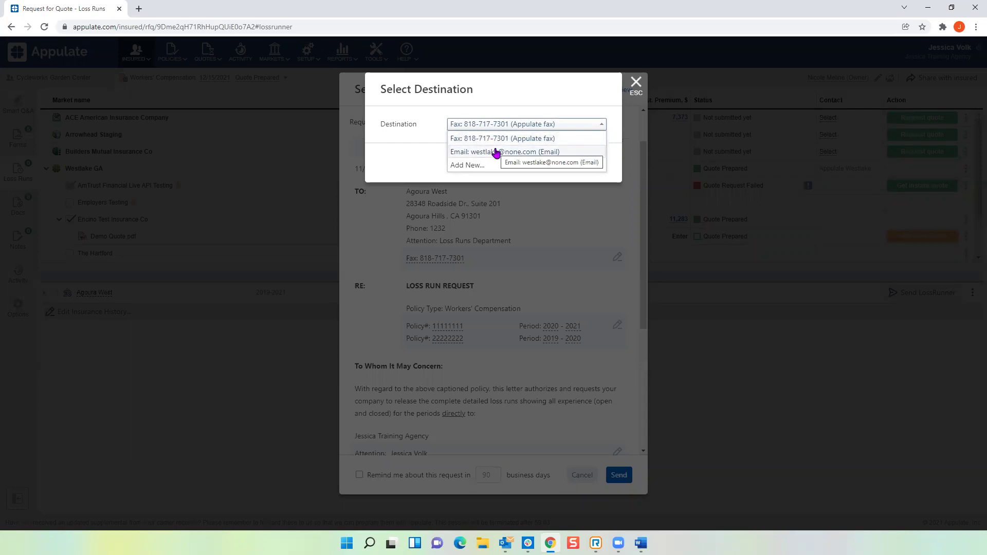
# Step: Keep fax as destination, set a 10-business-day reminder, and send the Agoura West authorization letter
pyautogui.click(637, 84)
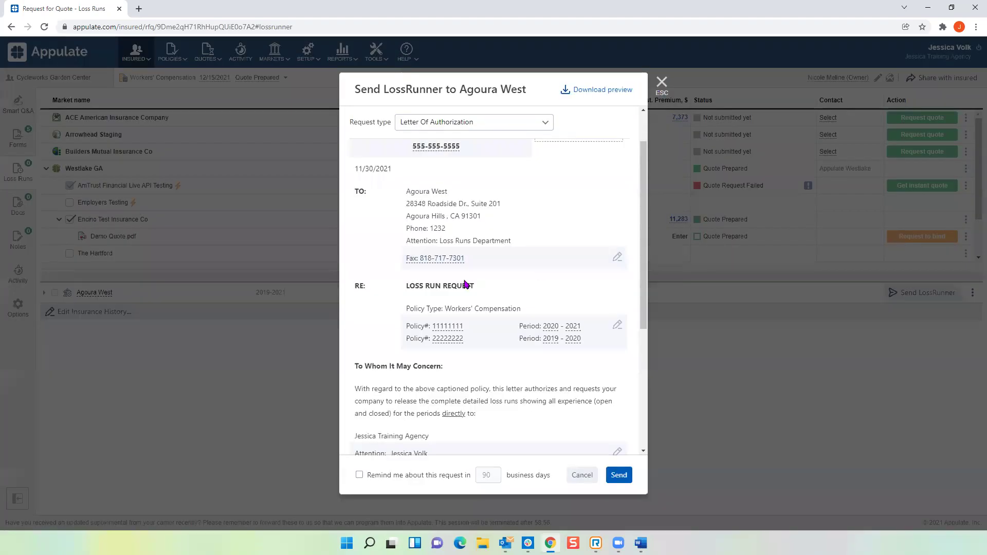
pyautogui.scroll(-2, 469, 284)
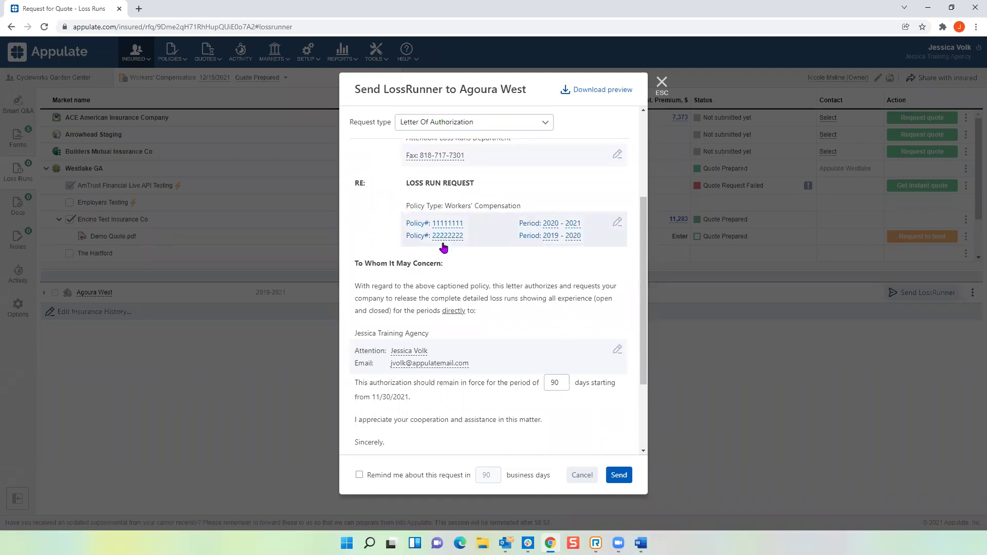
pyautogui.scroll(-1, 457, 284)
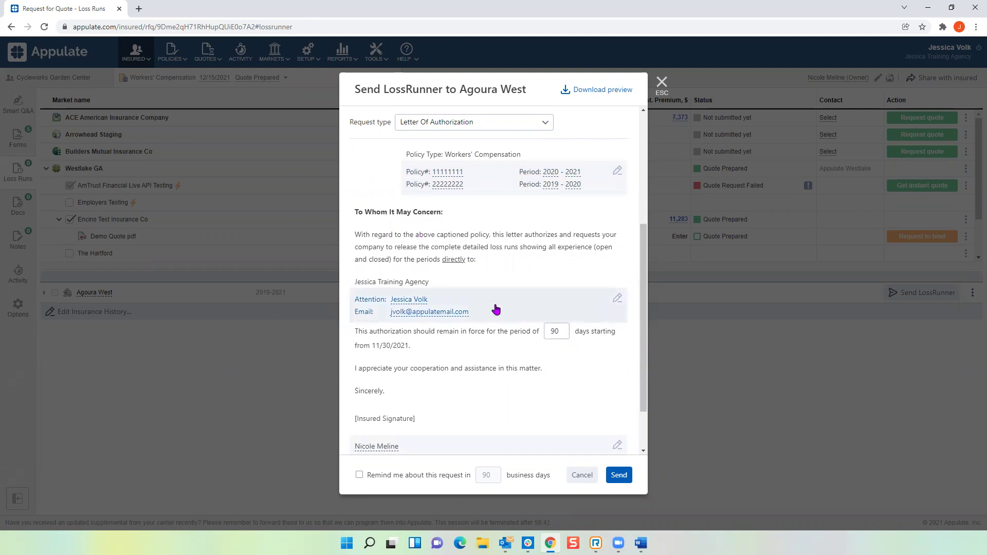
pyautogui.scroll(-1, 497, 308)
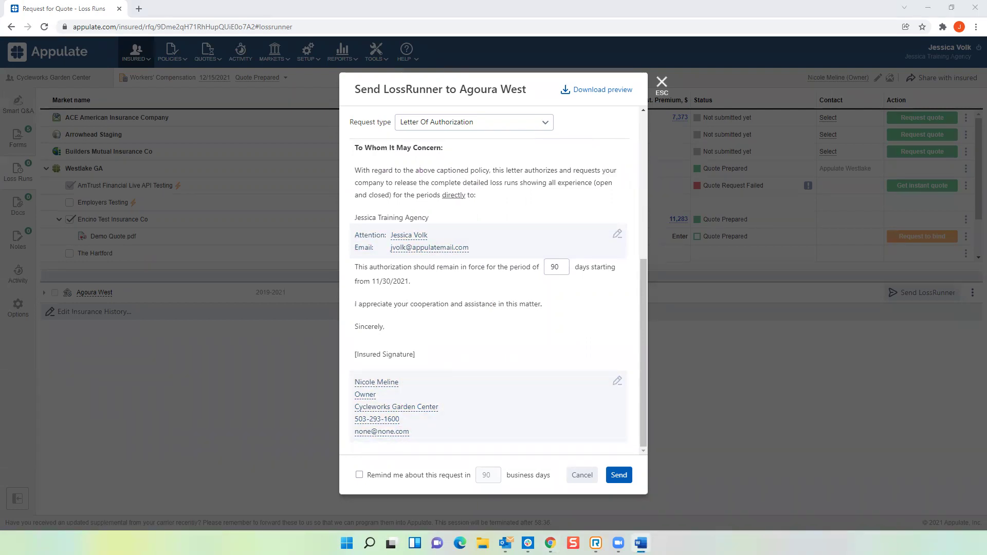
pyautogui.click(360, 475)
pyautogui.click(360, 475)
pyautogui.doubleClick(487, 476)
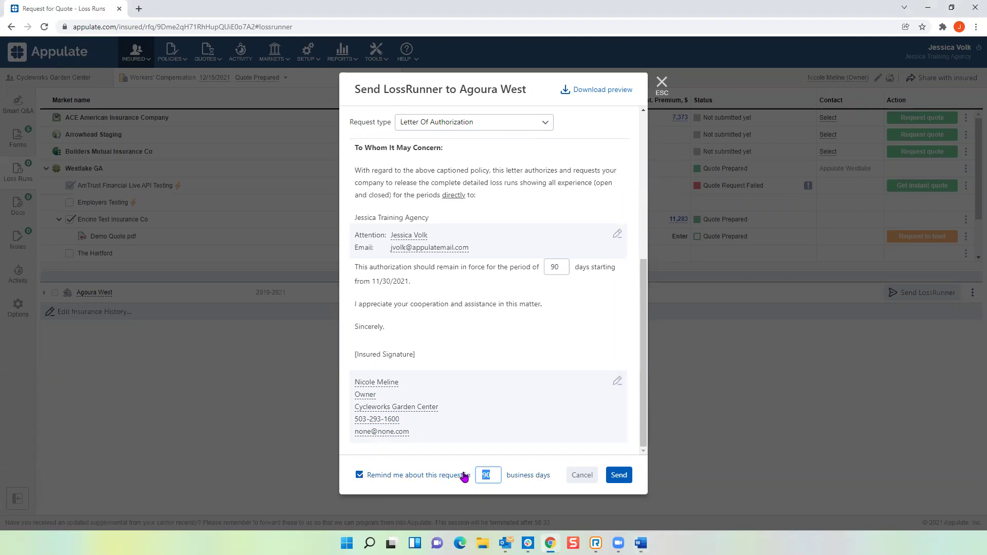
pyautogui.write('10')
pyautogui.click(620, 475)
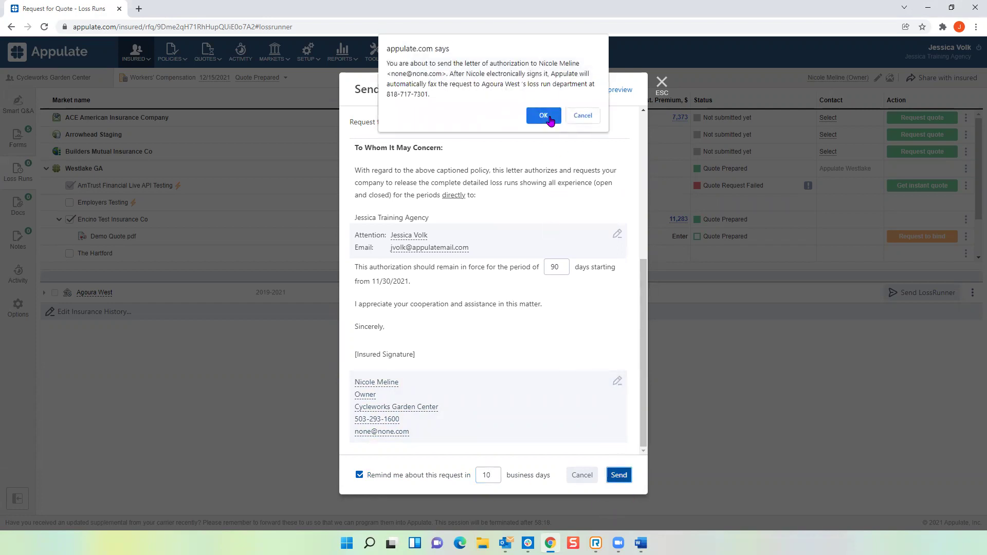
pyautogui.click(550, 118)
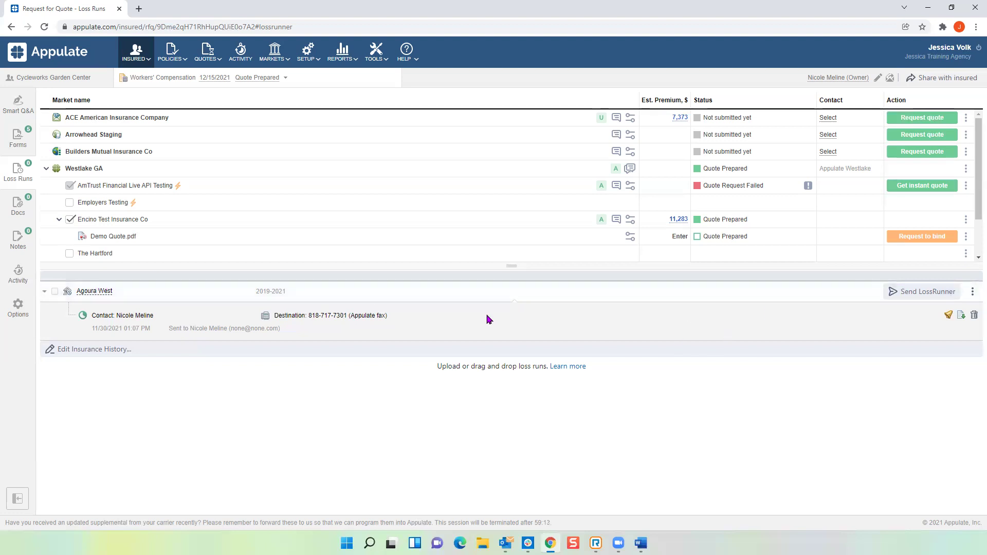
# Step: Upload Loss Runs.pdf as Agoura West's loss run file
pyautogui.click(973, 292)
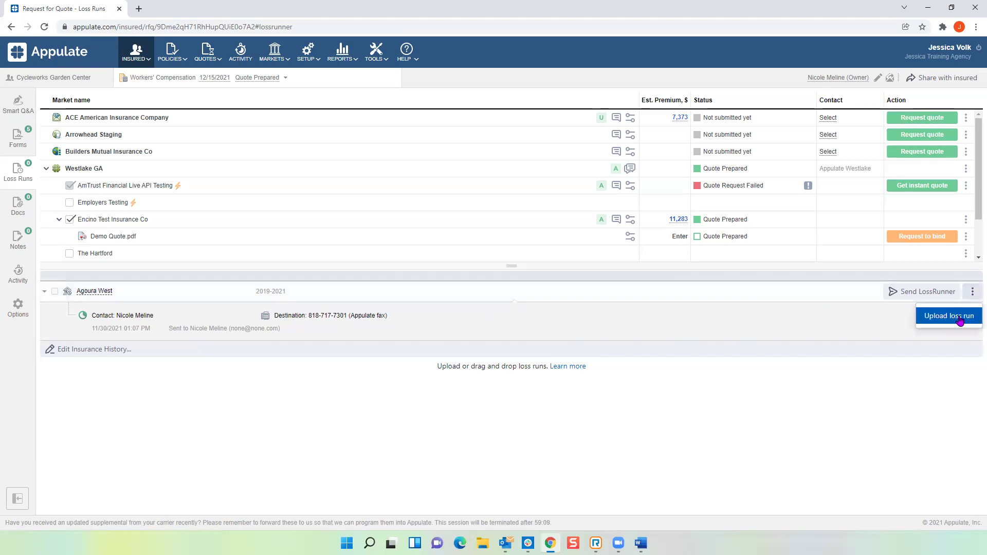
pyautogui.click(957, 318)
pyautogui.doubleClick(119, 114)
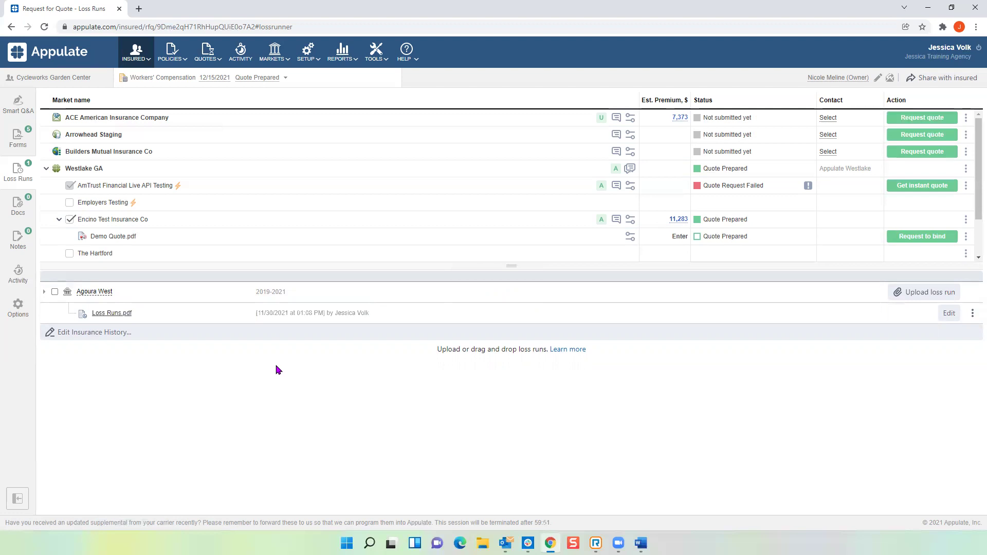
pyautogui.hotkey('alt', 'Tab')
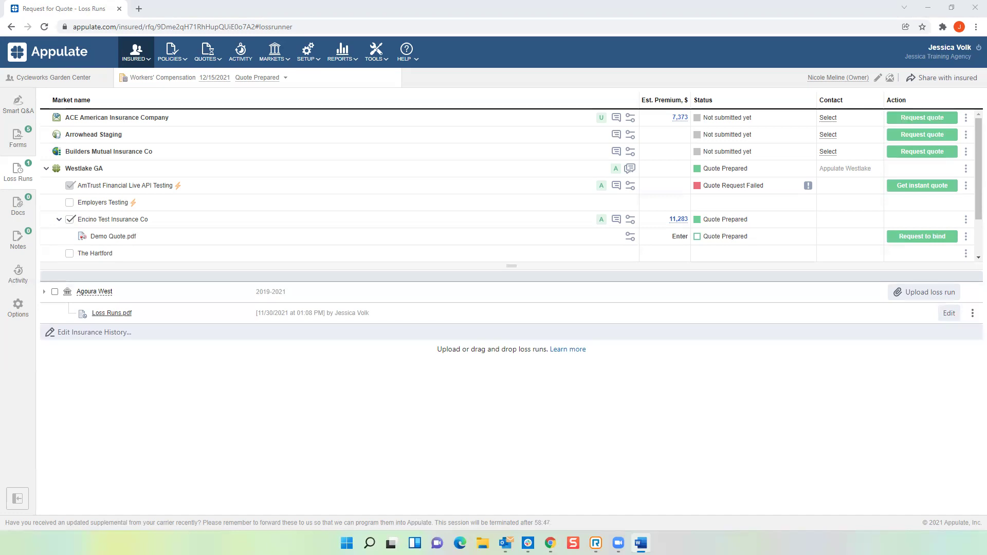
# Step: Collapse the Westlake GA markets, then request and finish the Arrowhead Staging submission on Arrowhead Exchange
pyautogui.click(46, 168)
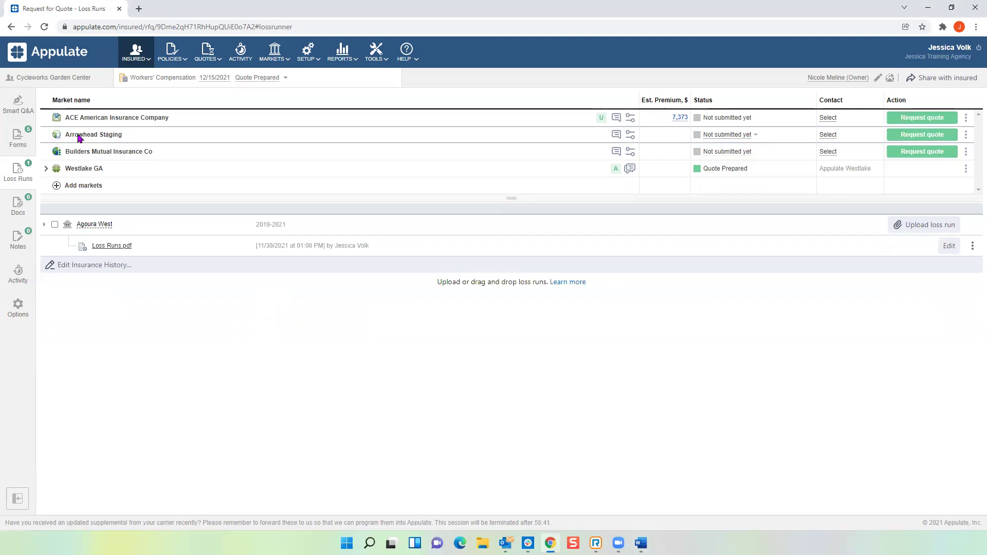
pyautogui.moveTo(57, 136)
pyautogui.click(924, 136)
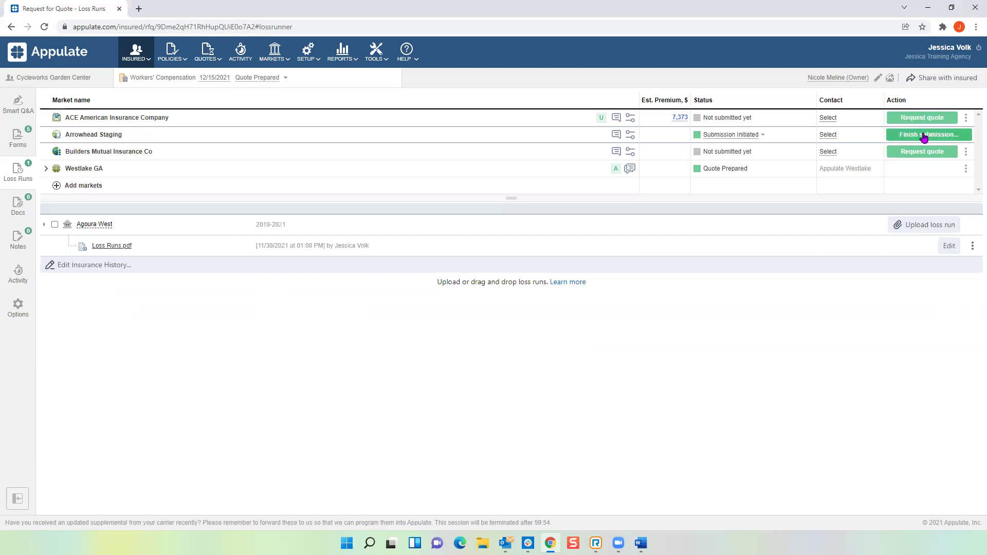
pyautogui.click(924, 136)
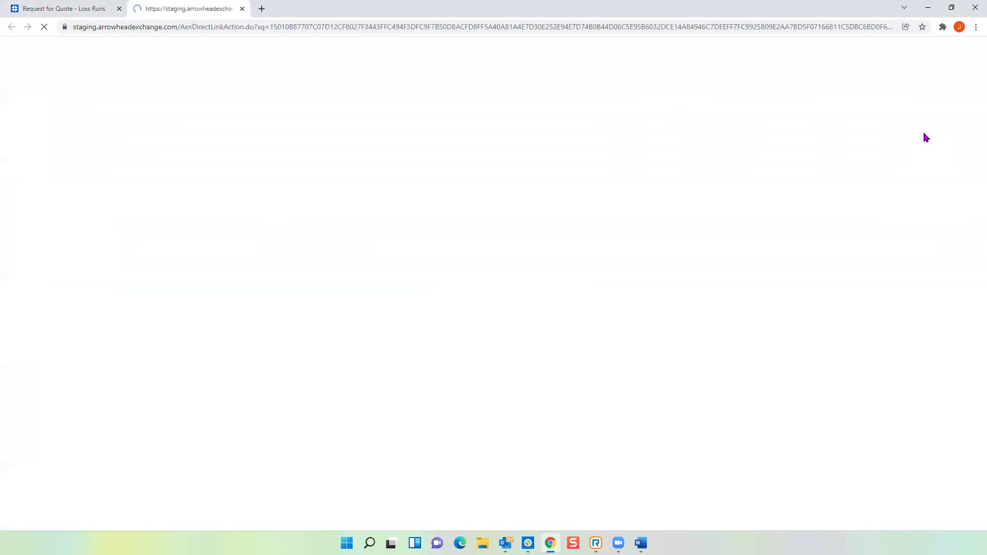
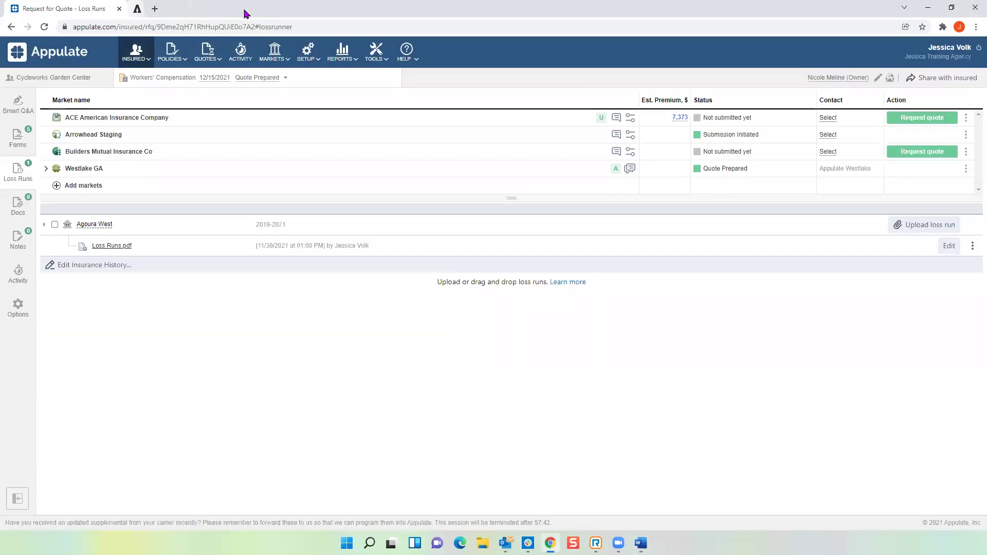
# Step: Leave the Arrowhead carrier site and upload Demo Quote as the Arrowhead Staging quote
pyautogui.click(242, 8)
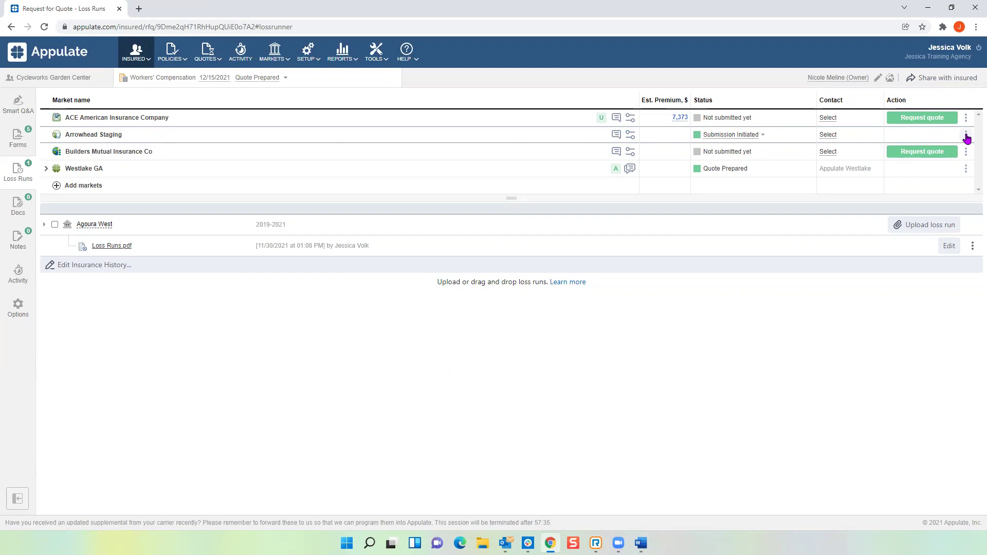
pyautogui.click(966, 136)
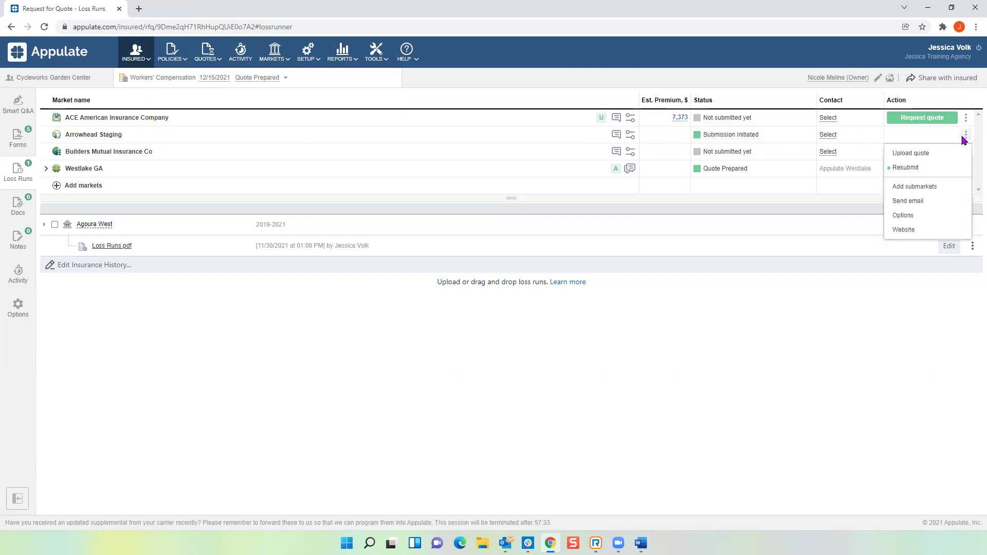
pyautogui.click(924, 156)
pyautogui.doubleClick(129, 99)
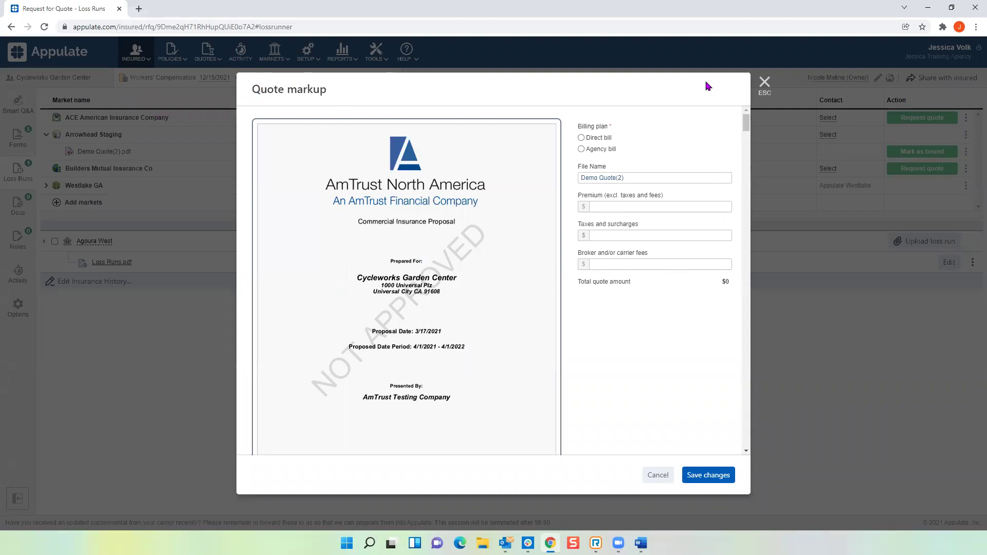
# Step: Close the Quote markup form without entering any quote amounts
pyautogui.click(765, 82)
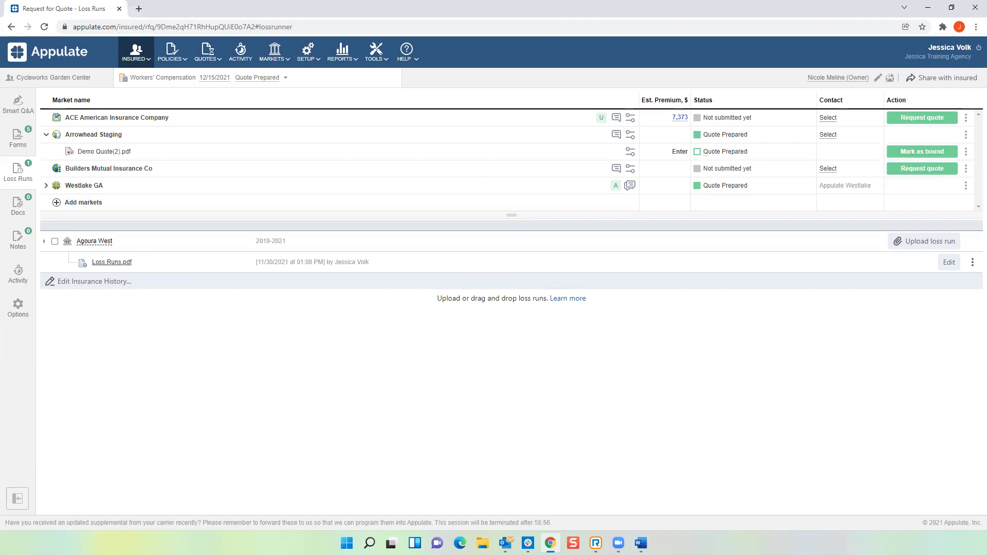
pyautogui.hotkey('alt', 'Tab')
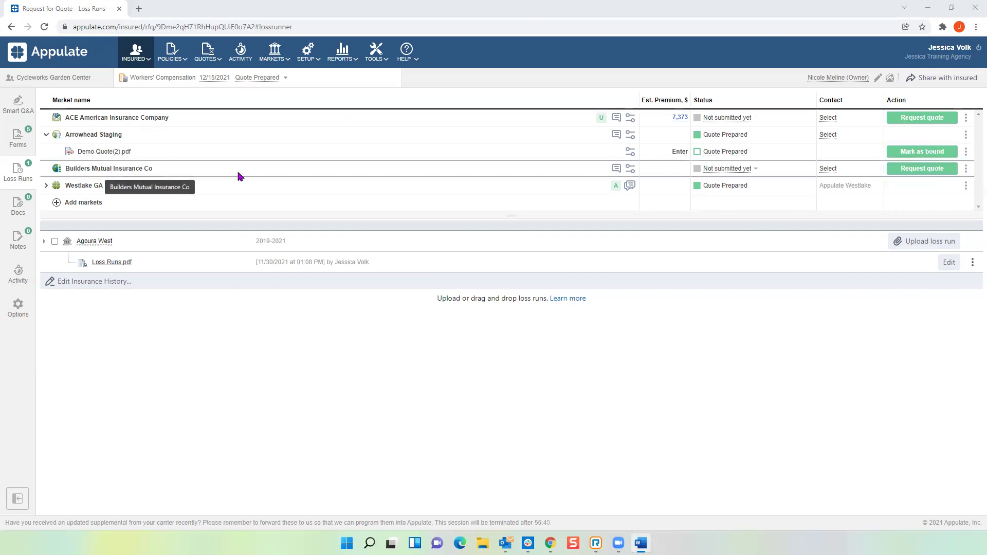
# Step: Request a Builders Mutual Insurance Co quote and review the prefilled Workers' Compensation Policy page
pyautogui.click(910, 174)
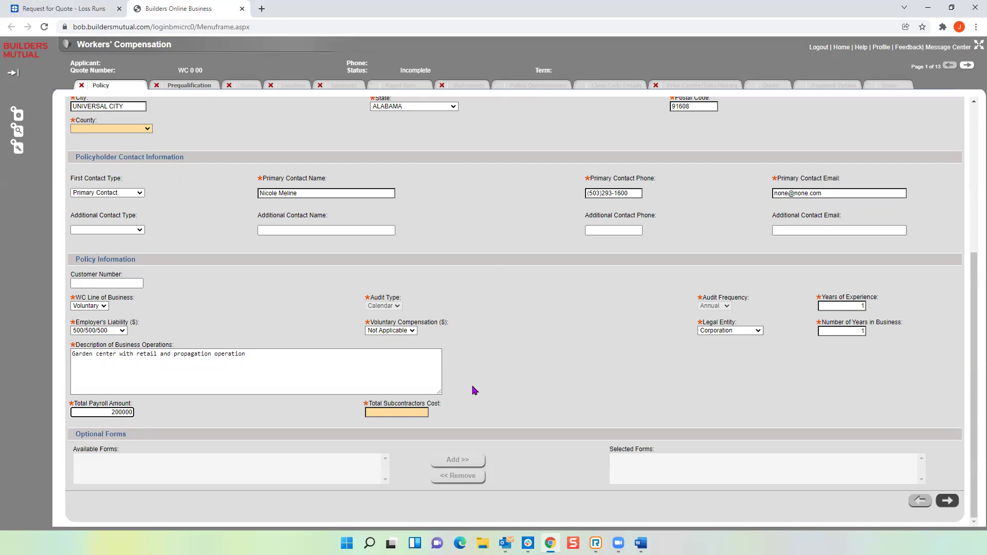
pyautogui.scroll(5, 473, 391)
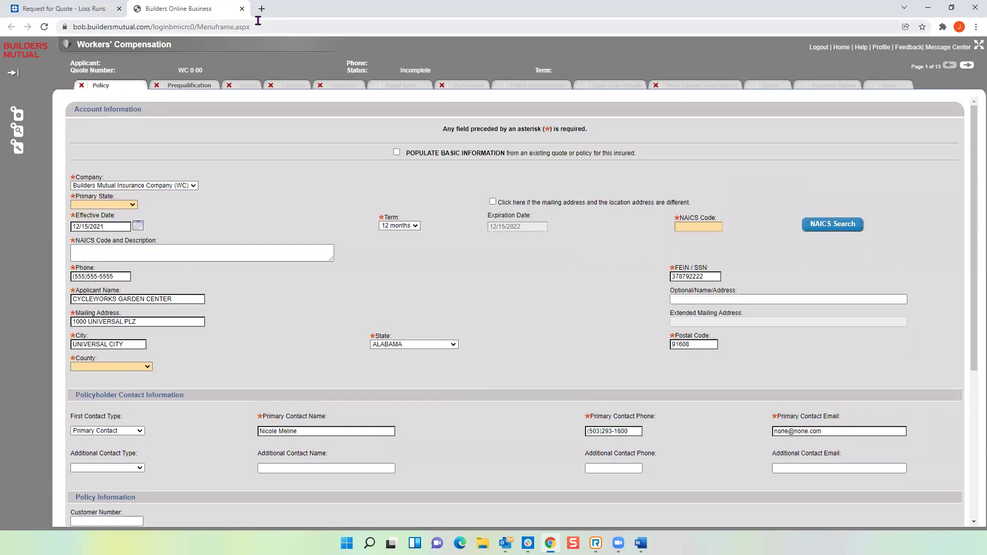
# Step: Back in Appulate, upload Demo Quote for Builders Mutual and dismiss the markup form
pyautogui.click(243, 9)
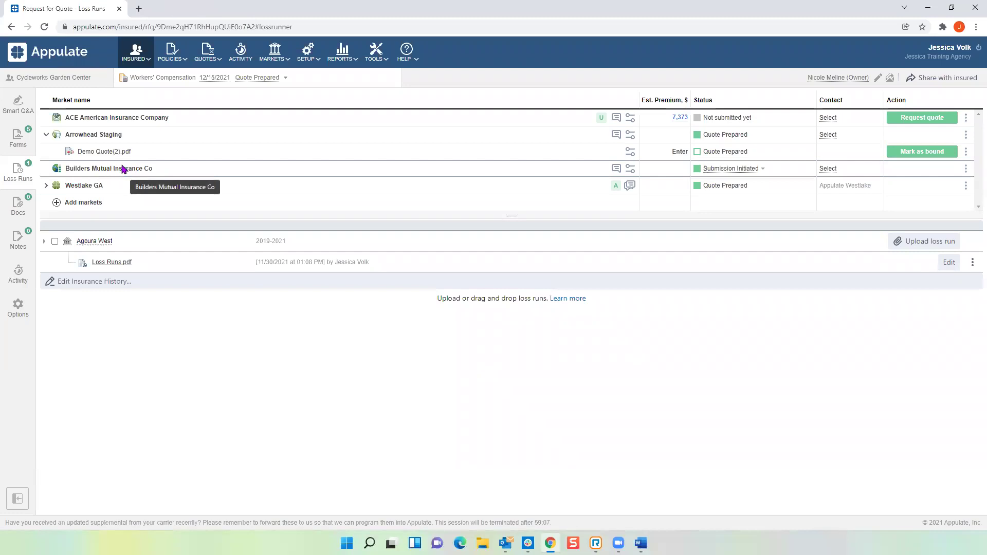
pyautogui.click(967, 169)
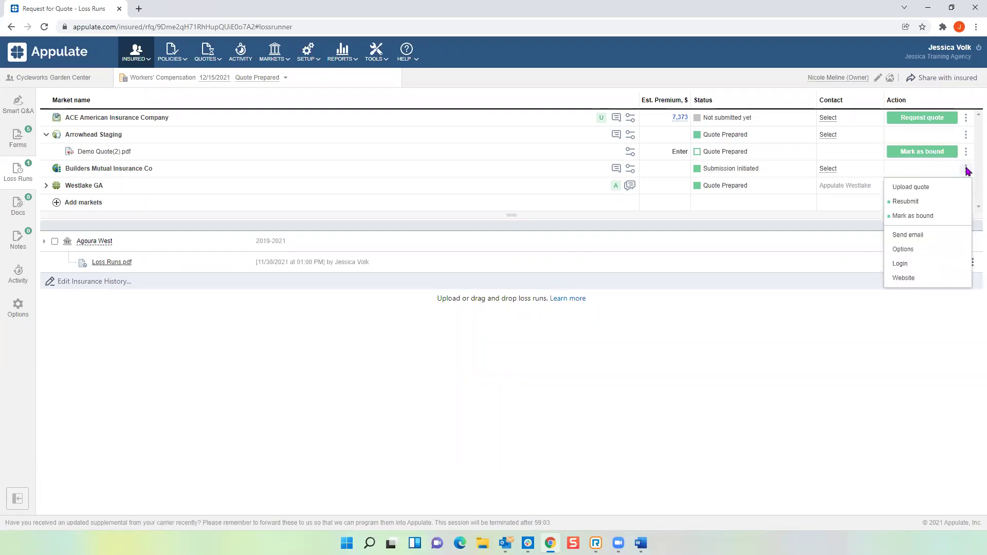
pyautogui.click(926, 187)
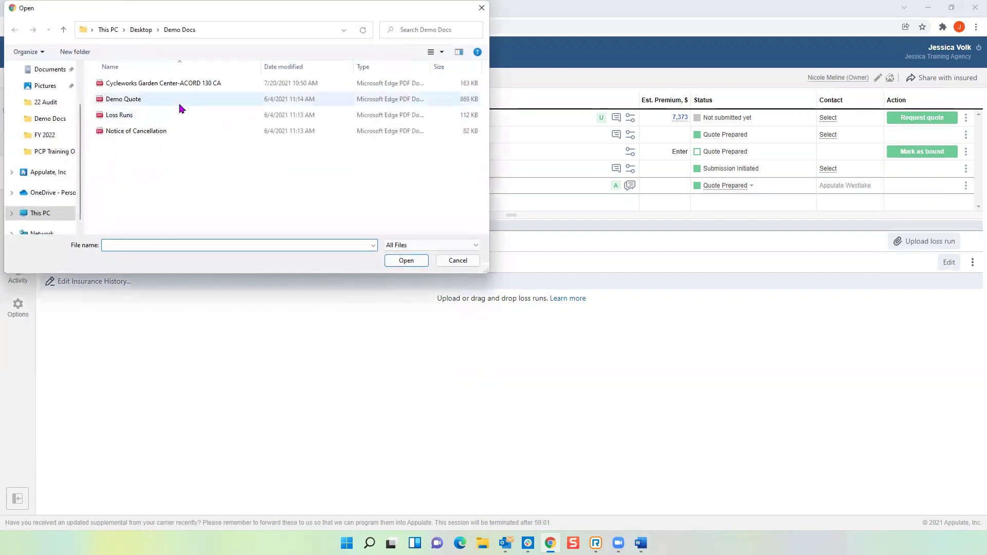
pyautogui.doubleClick(179, 104)
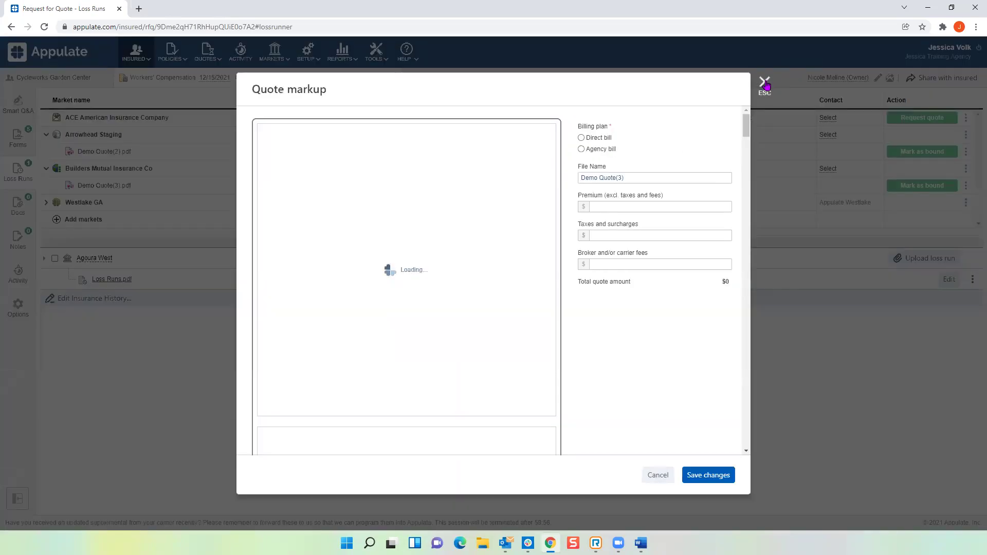
pyautogui.click(763, 82)
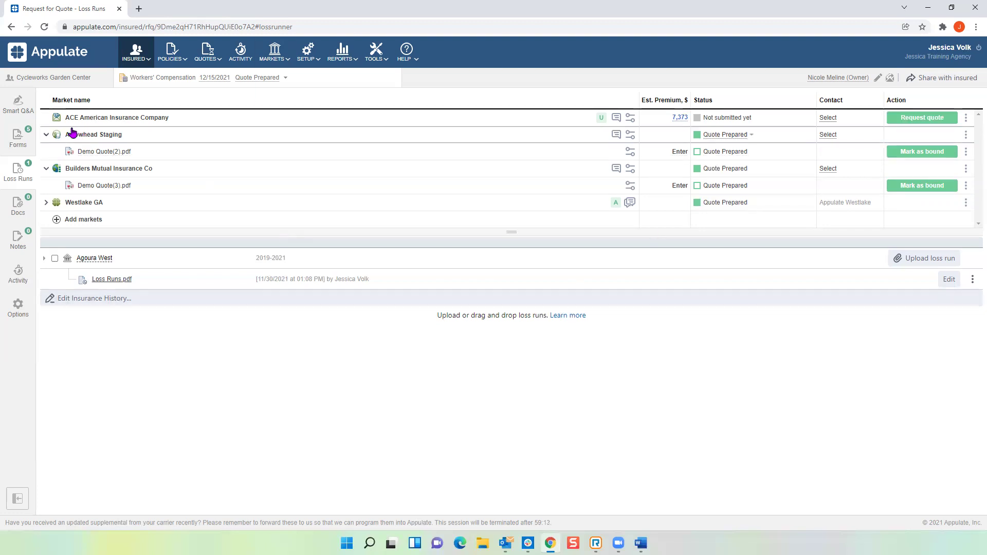
# Step: Collapse the expanded Arrowhead Staging and Builders Mutual Insurance Co market rows
pyautogui.click(47, 136)
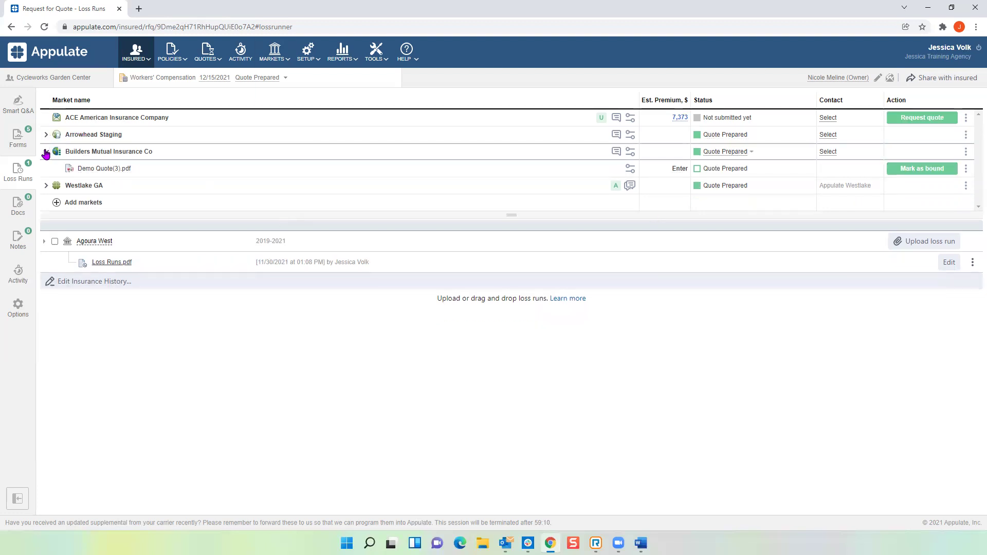
pyautogui.click(45, 152)
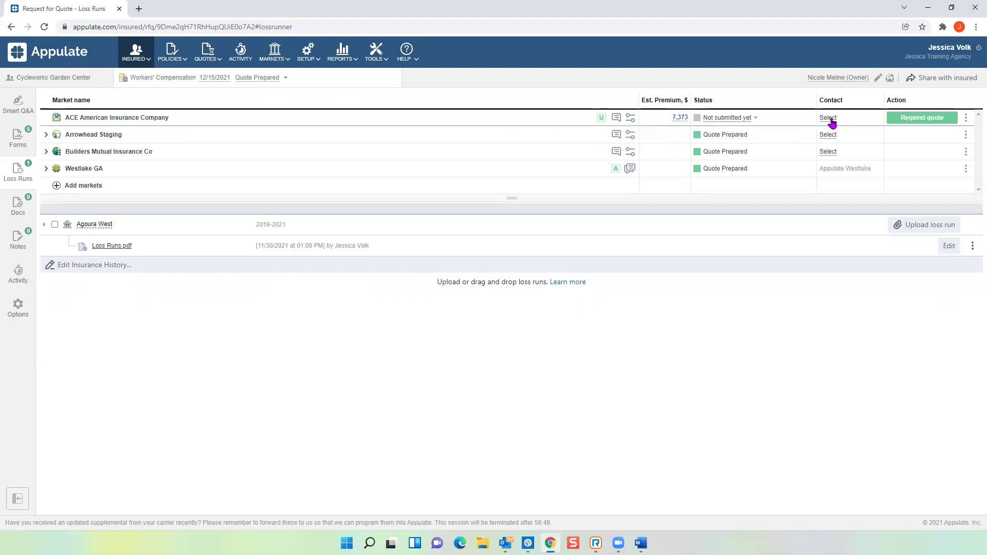
# Step: Assign the existing contact to ACE American Insurance Company, then close the contact picker
pyautogui.click(828, 120)
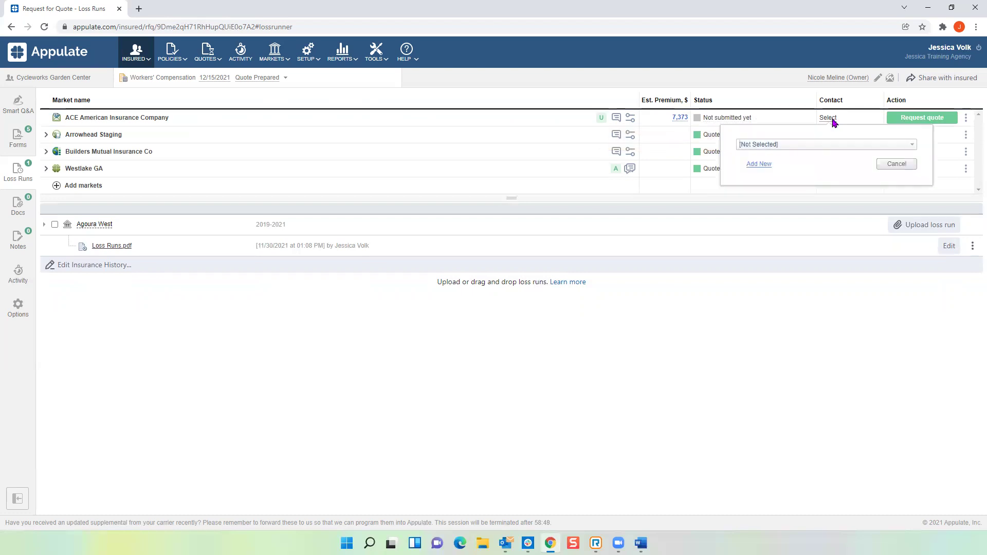
pyautogui.click(914, 148)
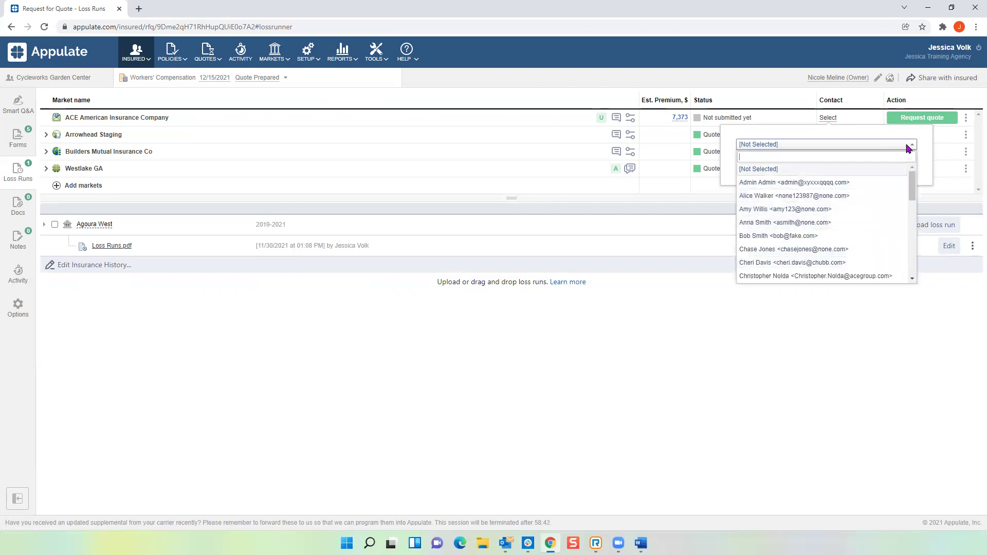
pyautogui.click(913, 145)
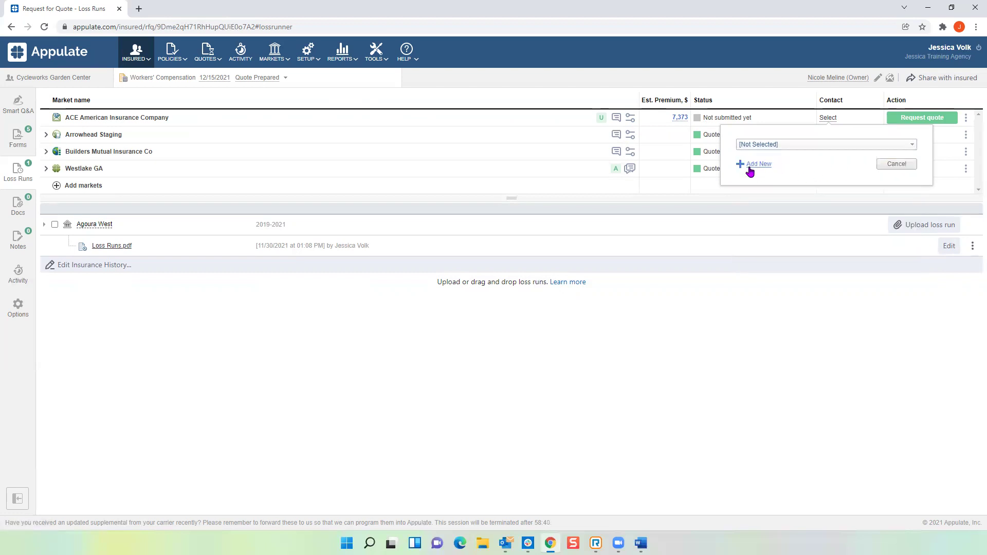
pyautogui.click(913, 145)
pyautogui.click(780, 198)
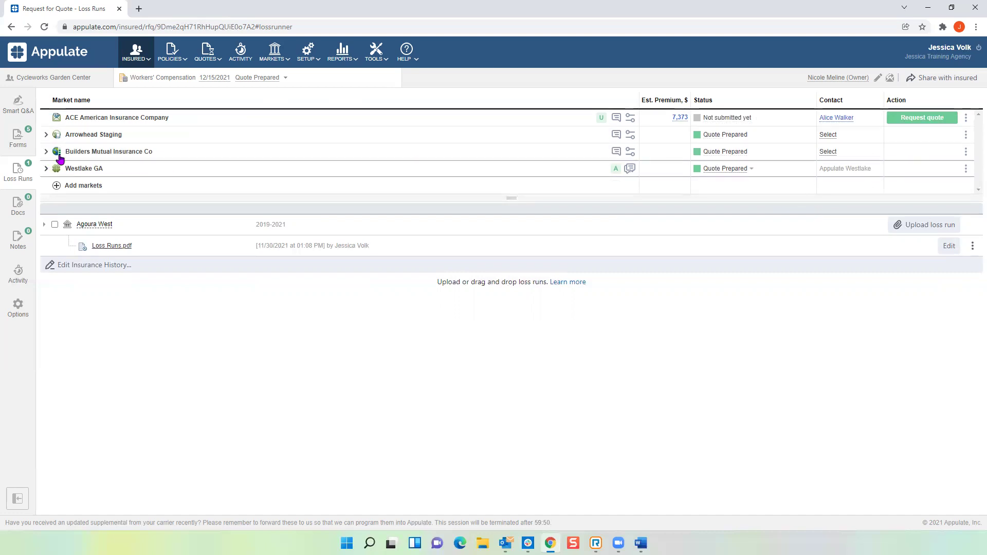
pyautogui.click(841, 118)
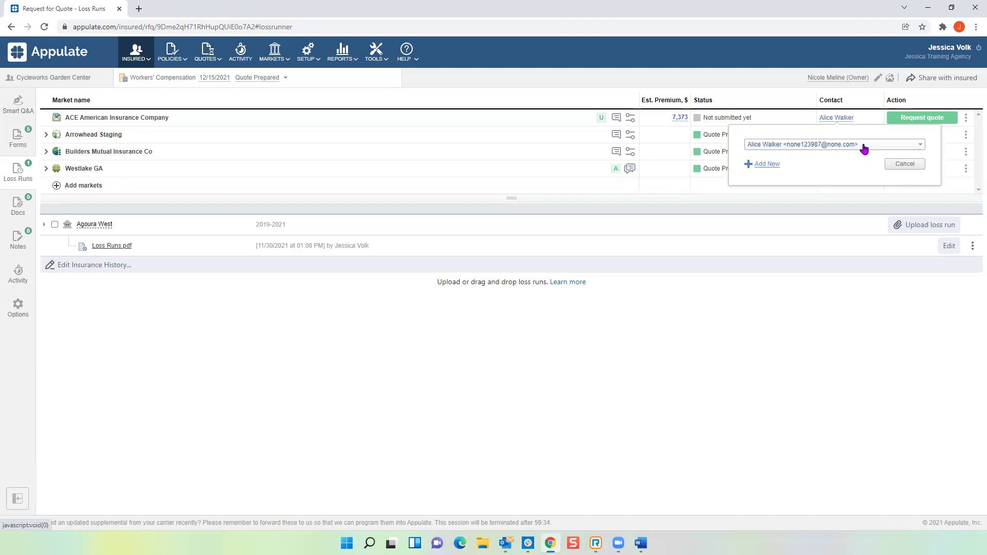
pyautogui.click(870, 107)
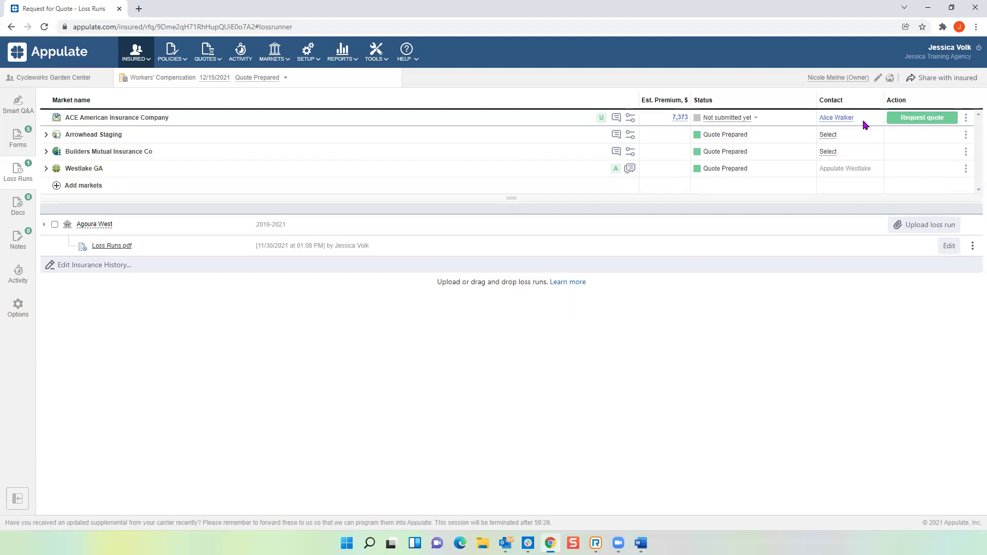
# Step: Draft the ACE American quote request email with ACE, ACORD 125, 133 and signed 130 CA attached
pyautogui.click(931, 119)
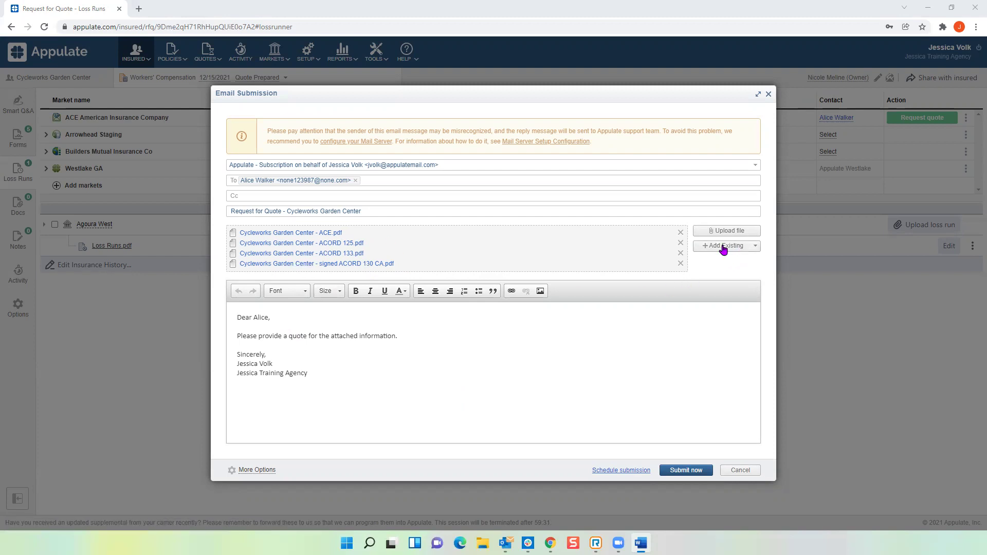
# Step: Attach the existing Loss Runs.pdf to the ACE American quote request email
pyautogui.click(756, 249)
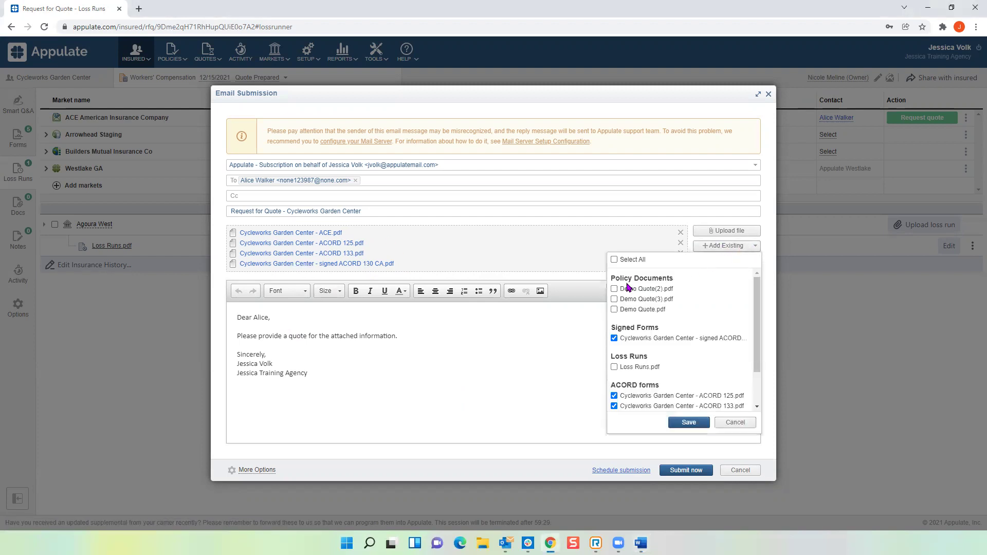
pyautogui.click(614, 367)
pyautogui.scroll(-1, 660, 316)
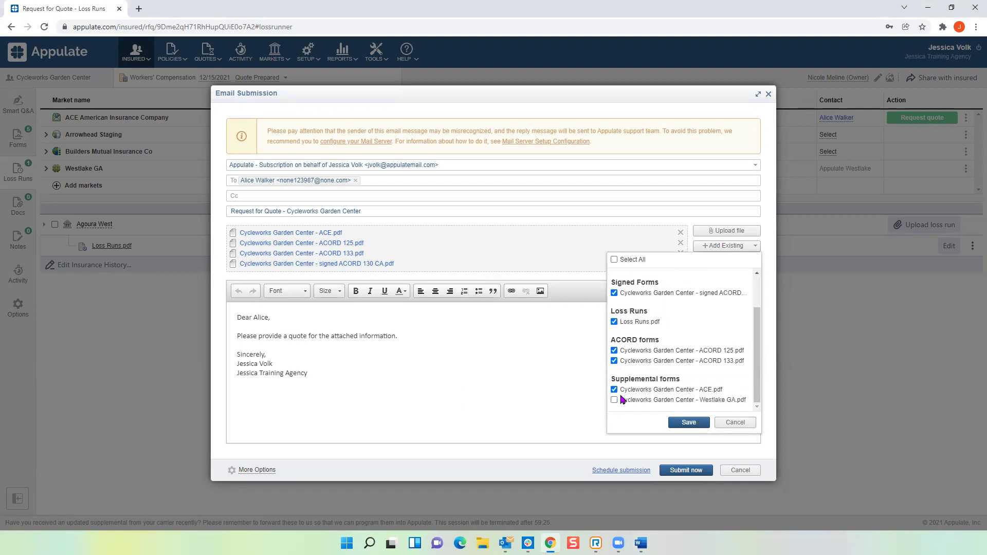
pyautogui.scroll(2, 637, 319)
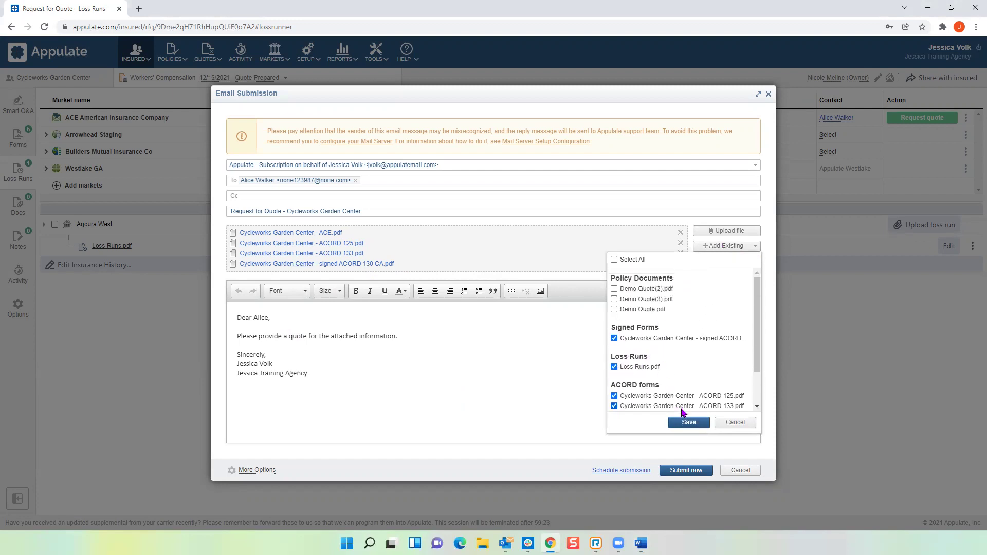
pyautogui.click(687, 421)
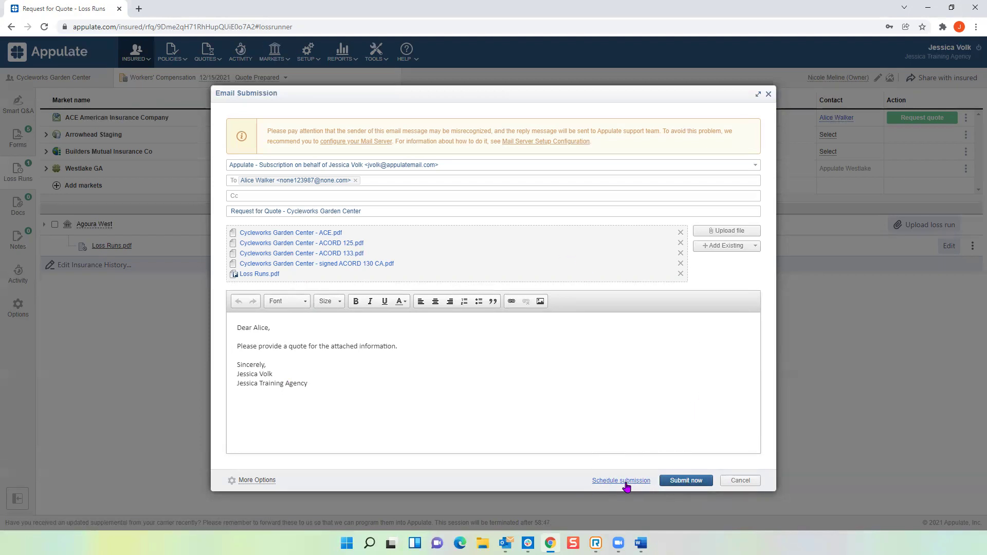
# Step: Schedule the ACE American submission to send on 12/14/2021 at 12:01 AM
pyautogui.click(624, 482)
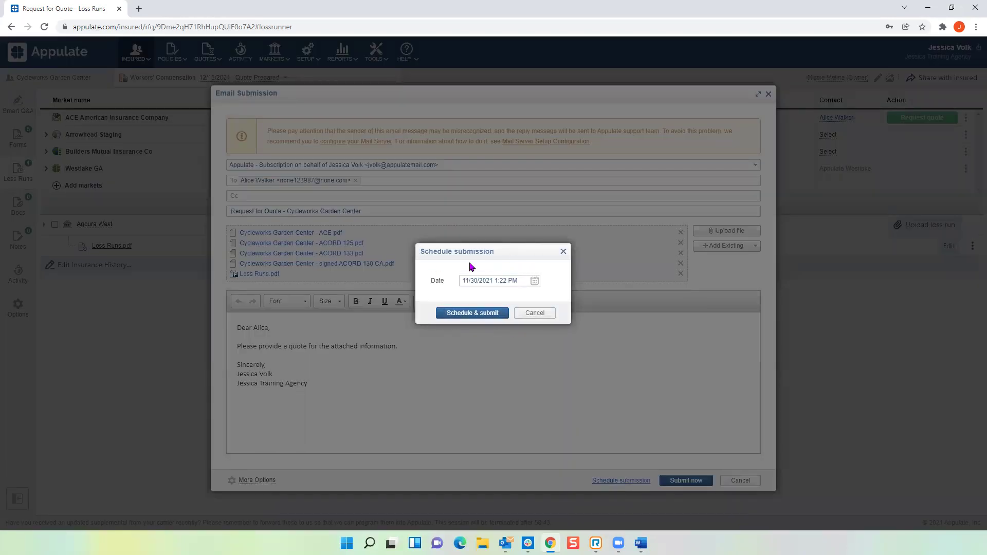
pyautogui.click(535, 283)
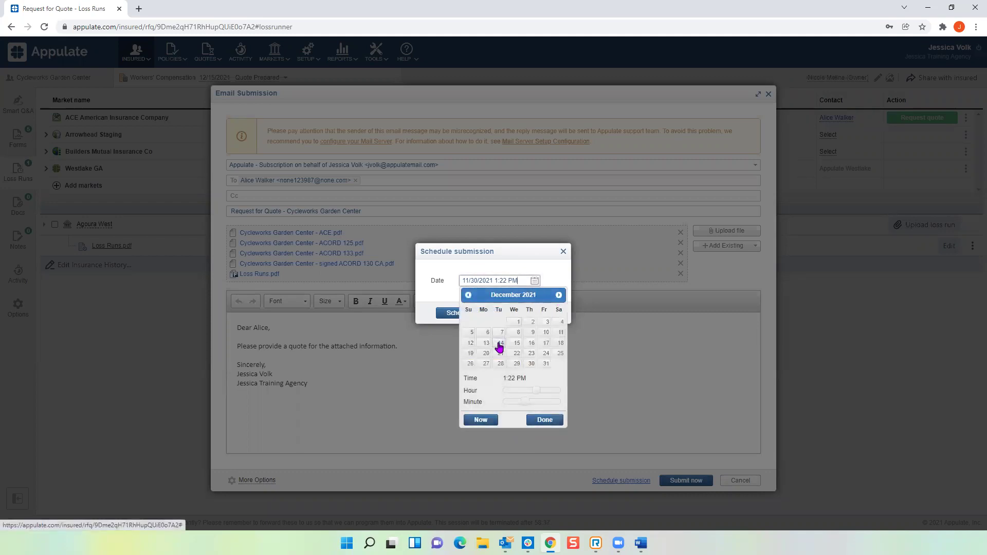
pyautogui.click(500, 344)
pyautogui.moveTo(521, 280); pyautogui.dragTo(498, 281)
pyautogui.write('12:01 AM')
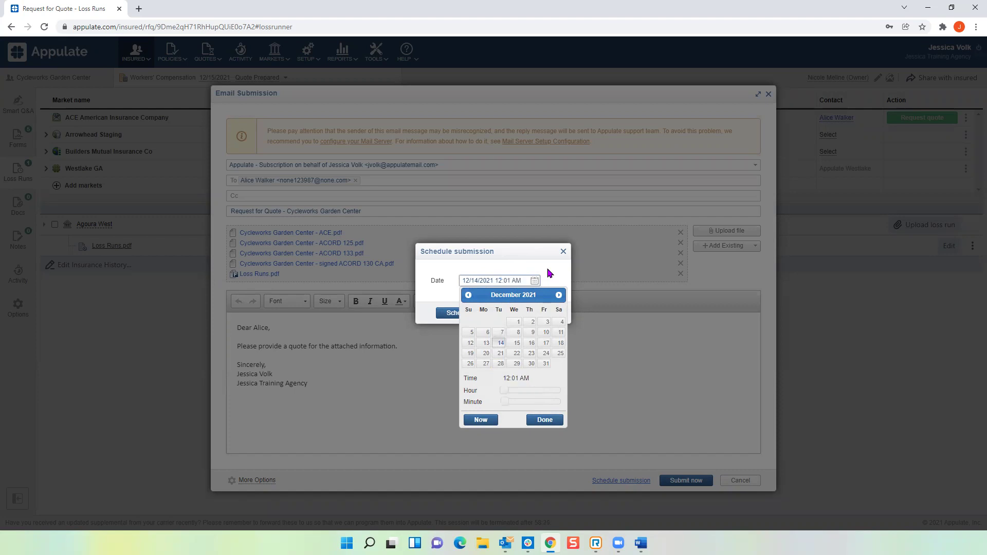
pyautogui.click(544, 421)
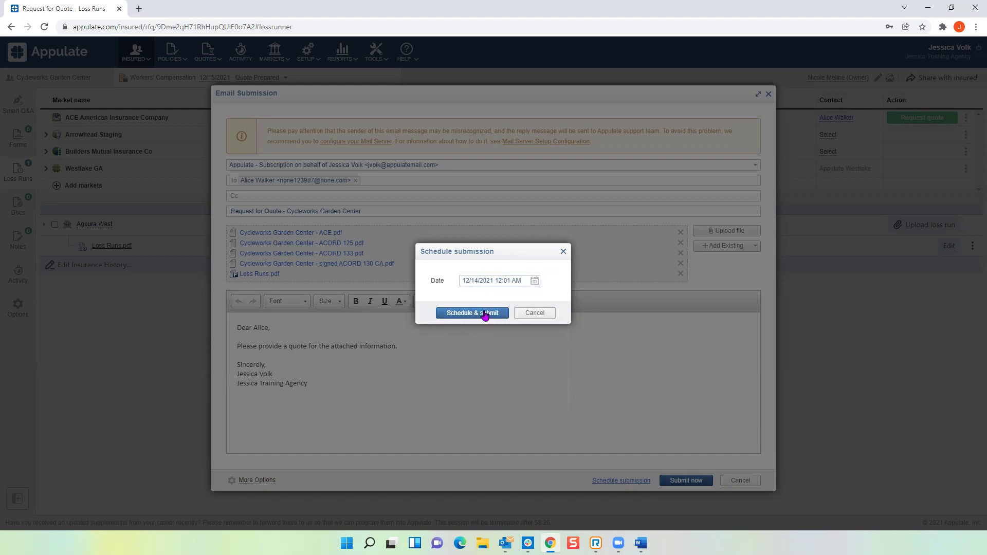
pyautogui.click(462, 319)
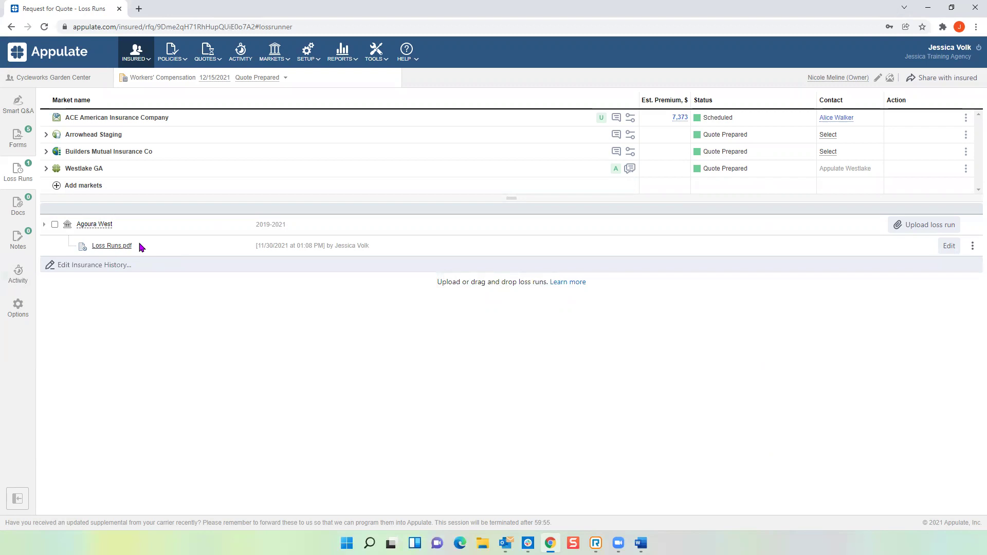
# Step: Open the Activity Log and scroll through it to the scheduled ACE American entry
pyautogui.click(21, 276)
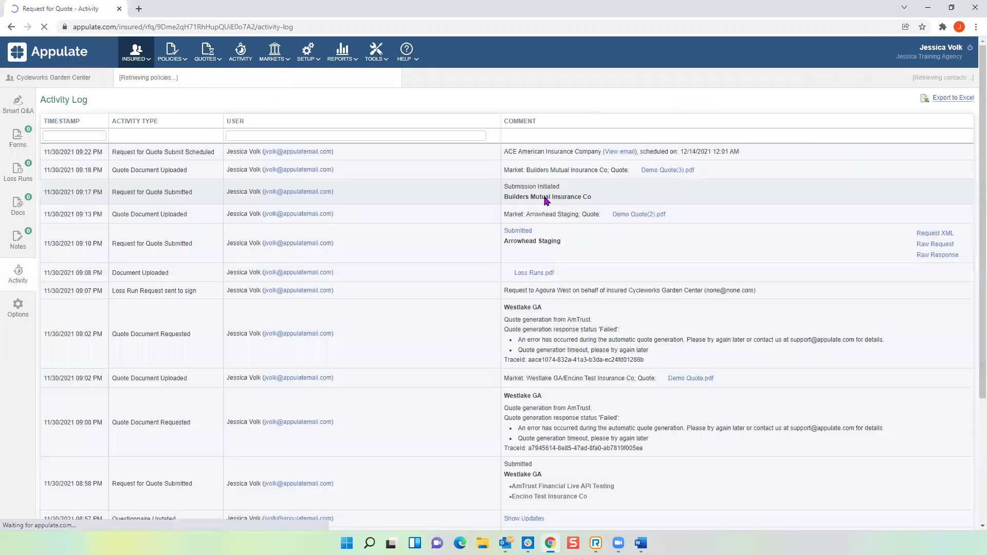
pyautogui.scroll(-3, 550, 298)
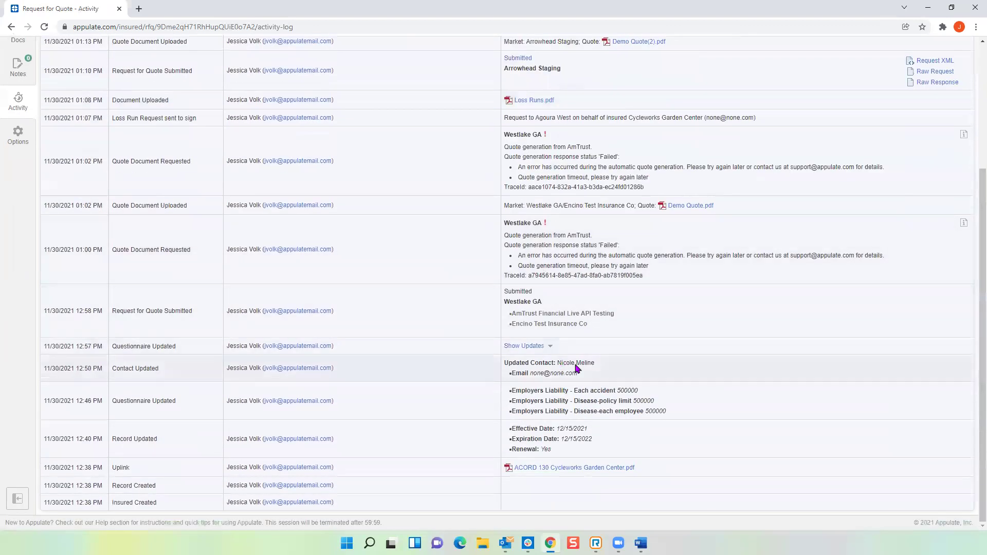
pyautogui.scroll(3, 584, 313)
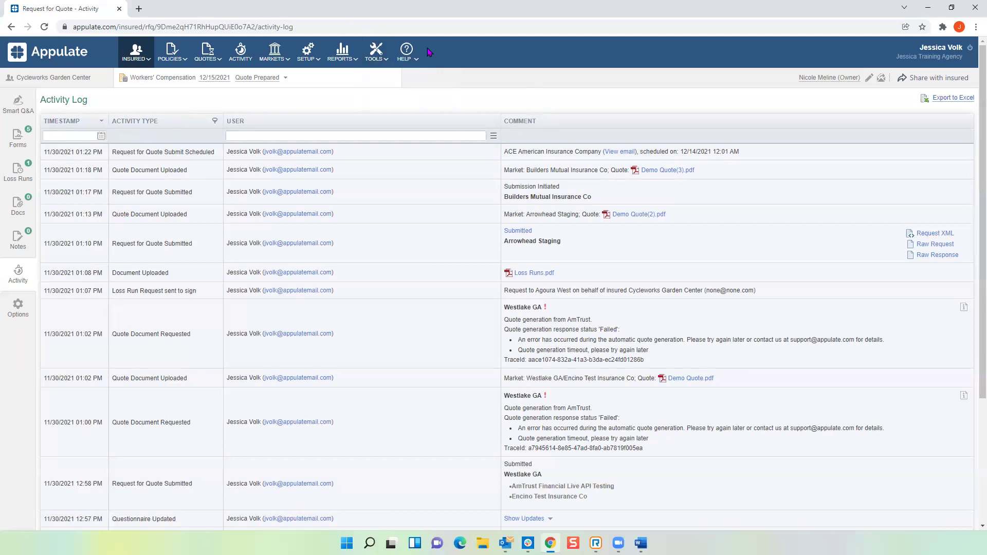
# Step: Browse the Appulate video tutorials page, then close the training tab
pyautogui.moveTo(411, 50)
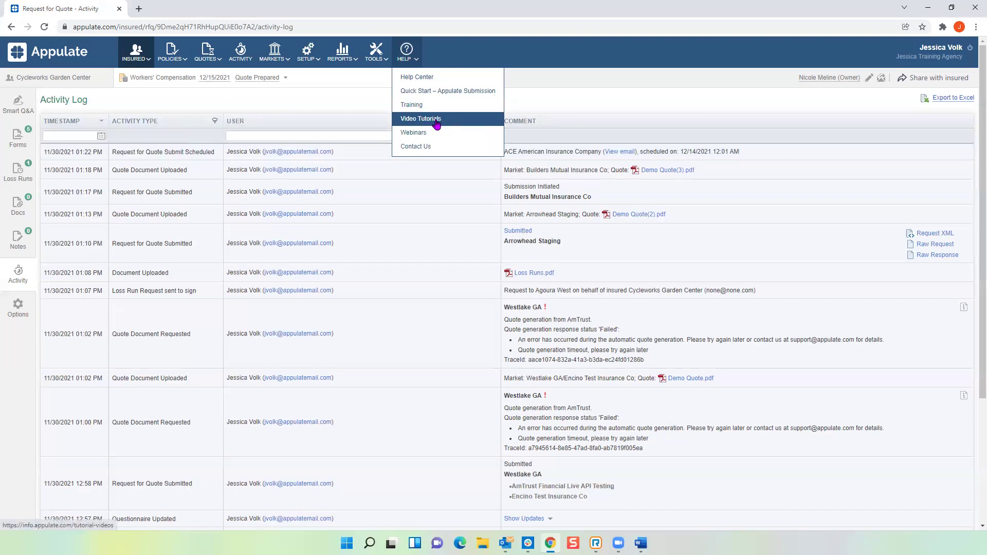
pyautogui.click(438, 122)
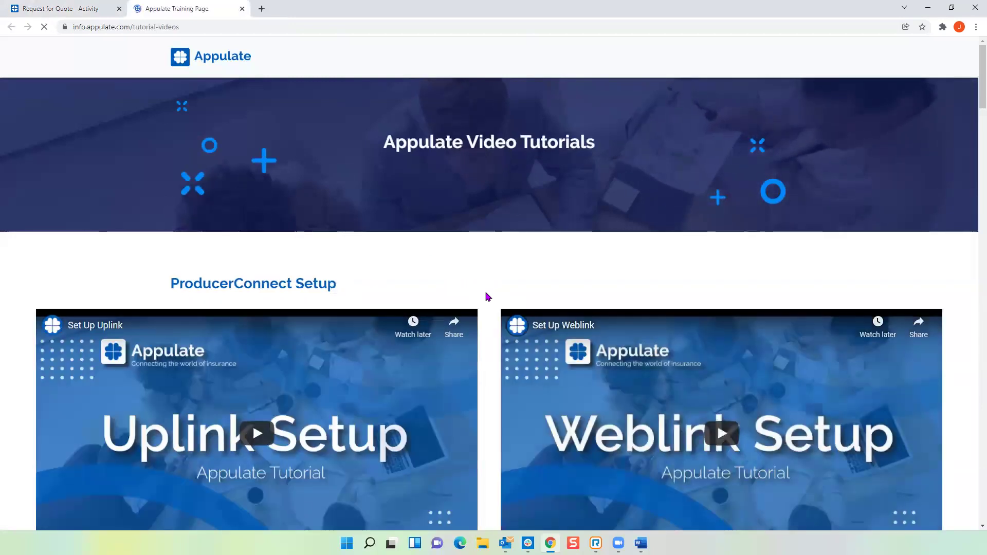
pyautogui.scroll(-7, 487, 297)
pyautogui.scroll(-6, 487, 297)
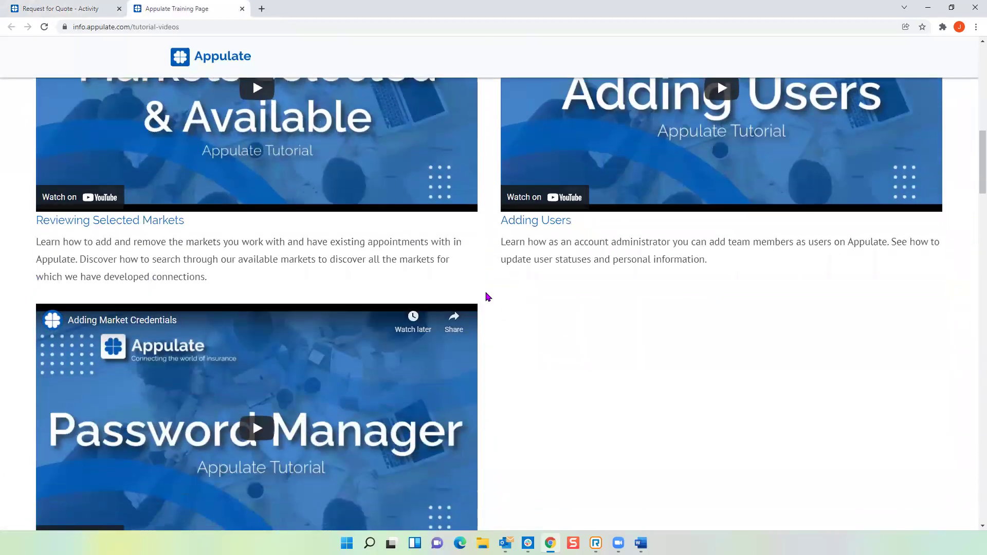
pyautogui.scroll(-10, 488, 297)
pyautogui.scroll(-4, 487, 298)
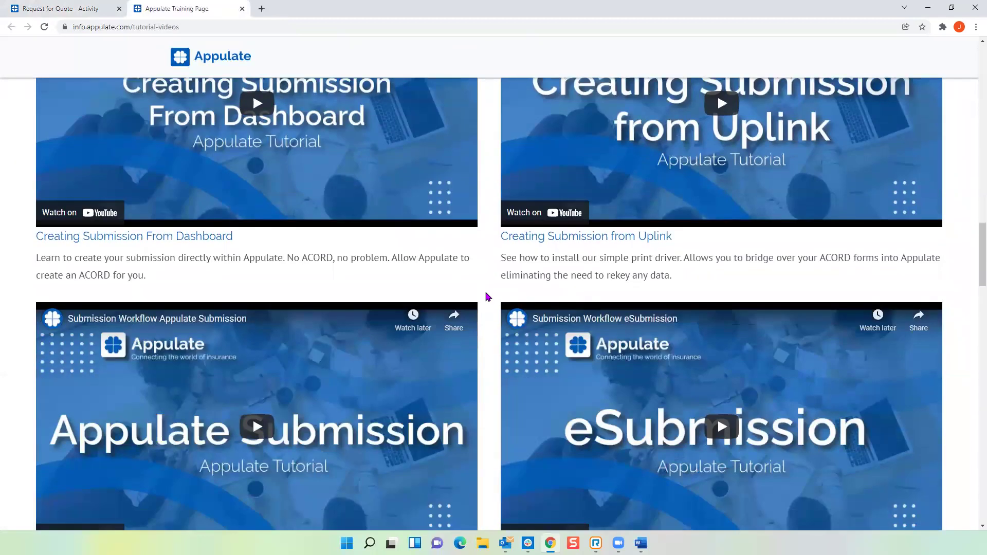
pyautogui.scroll(-3, 489, 417)
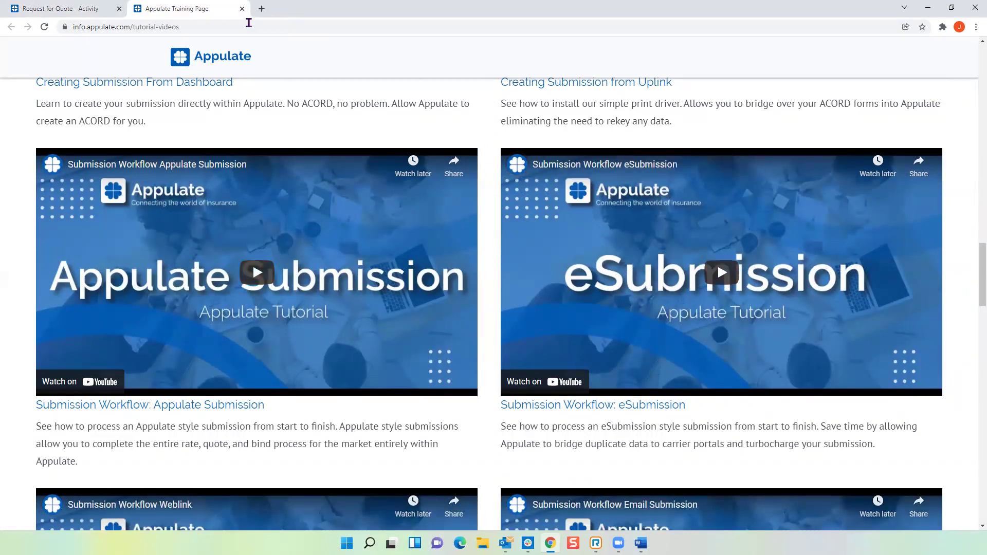
pyautogui.click(242, 9)
pyautogui.click(409, 59)
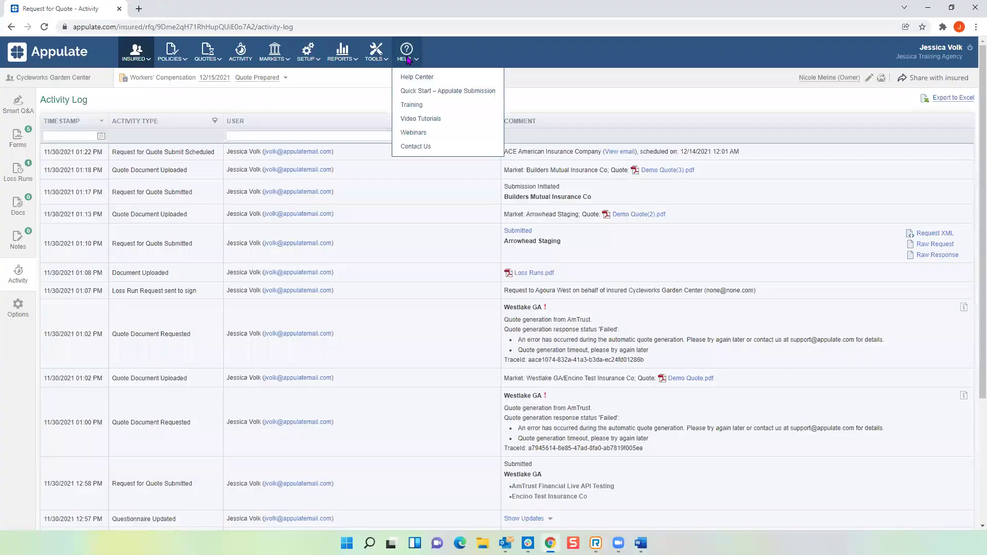
pyautogui.moveTo(408, 57)
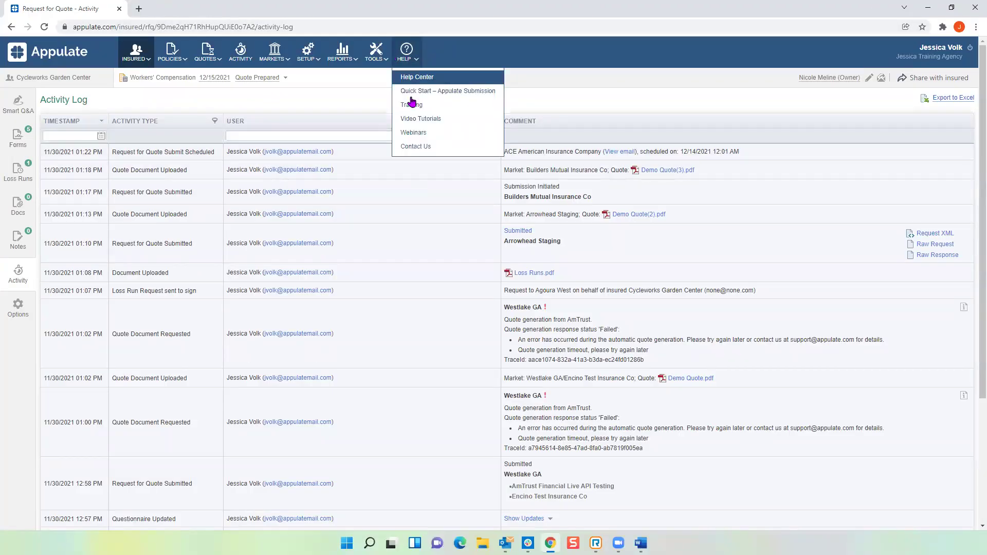
pyautogui.click(414, 133)
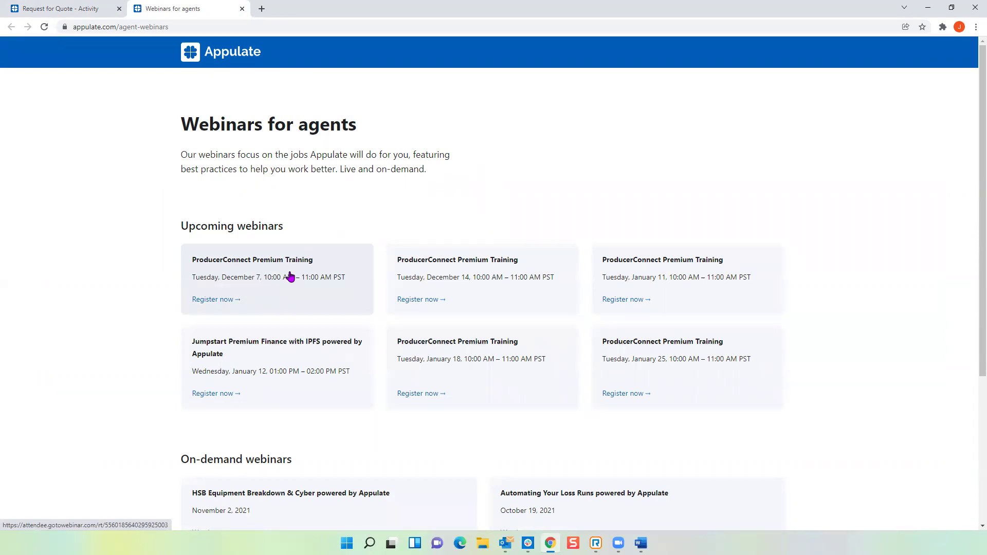
pyautogui.click(242, 9)
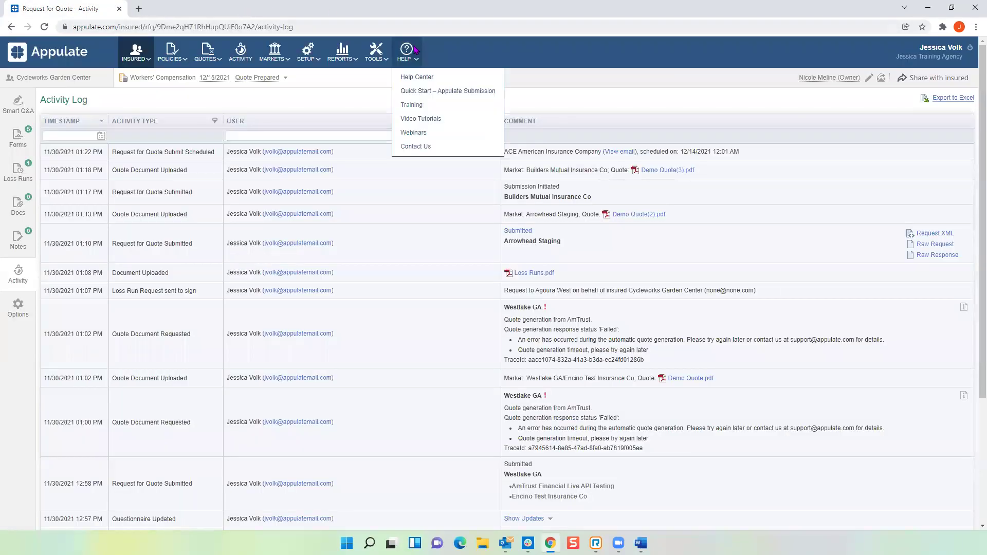
# Step: Go to the All Insured list and bring up the AppuBot chat assistant
pyautogui.click(40, 55)
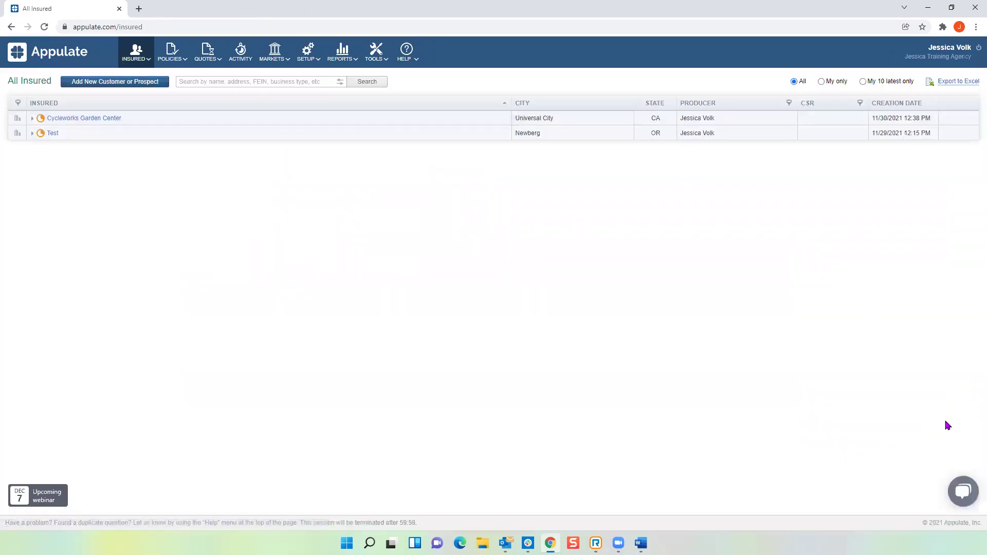
pyautogui.click(964, 495)
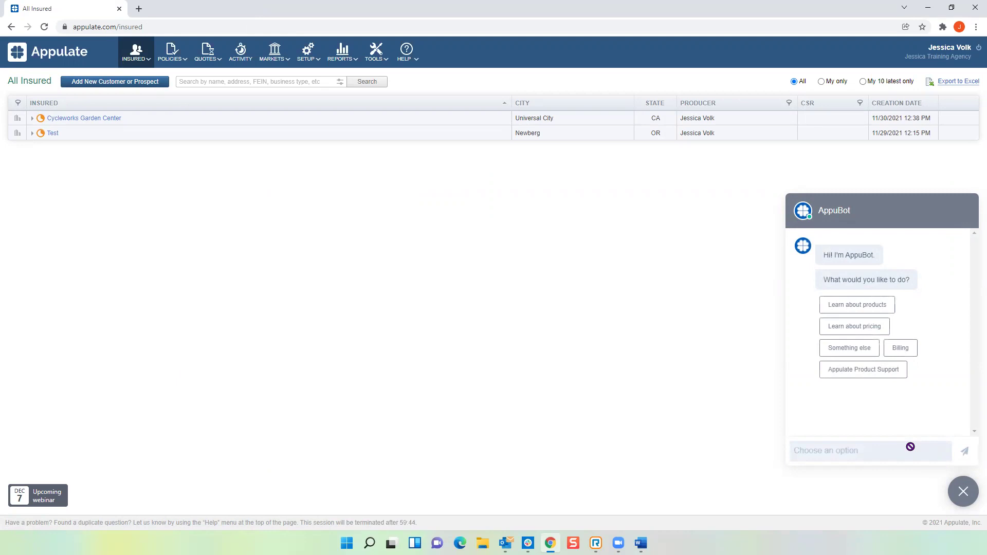
# Step: Dismiss AppuBot, close Word, and bring up the MARKETS dropdown on All Insured
pyautogui.click(963, 495)
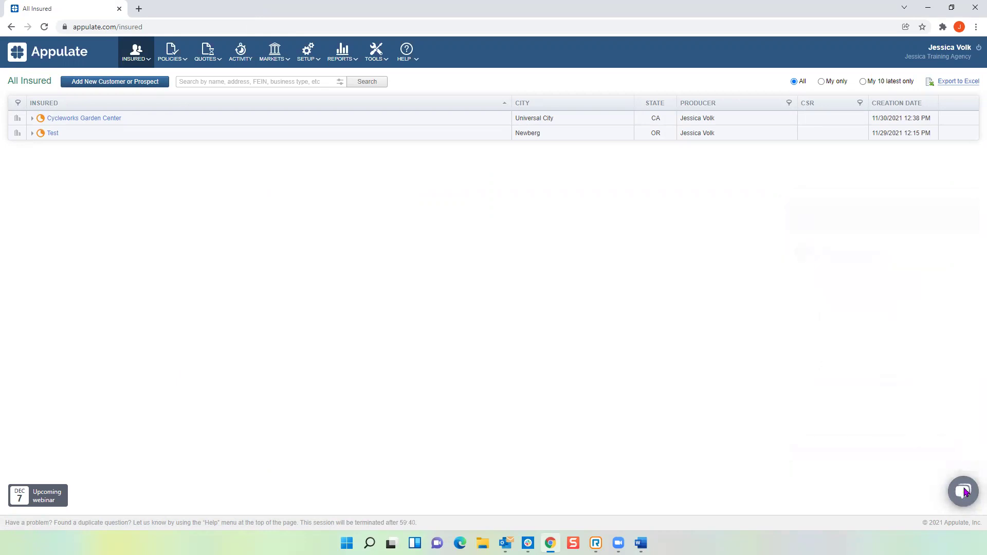
pyautogui.hotkey('alt', 'Tab')
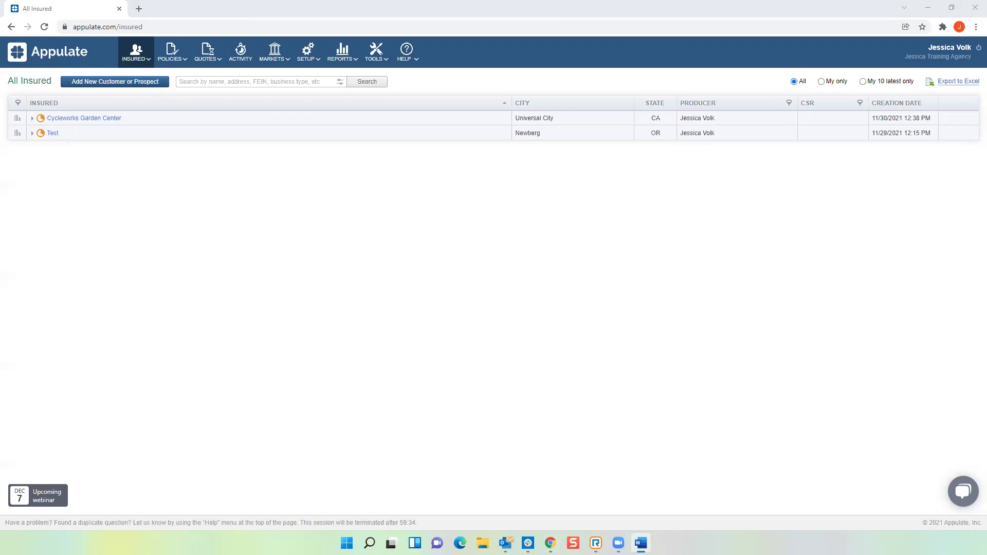
pyautogui.hotkey('alt', 'F4')
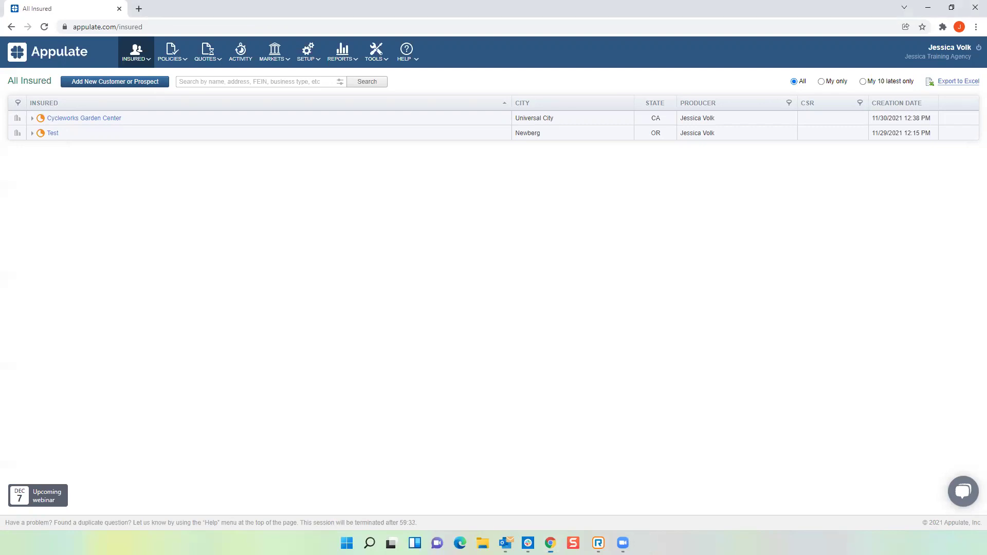
pyautogui.hotkey('alt', 'Tab')
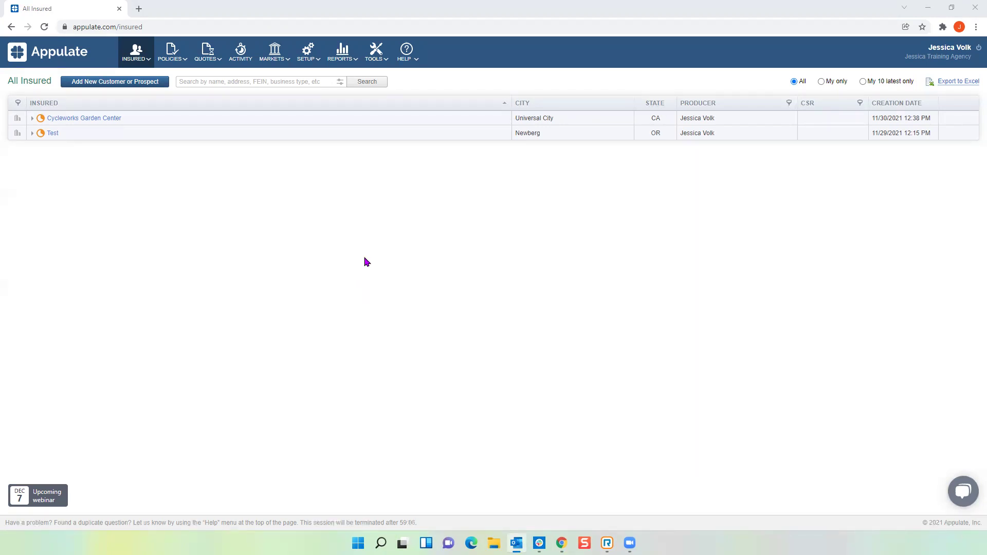
pyautogui.moveTo(284, 60)
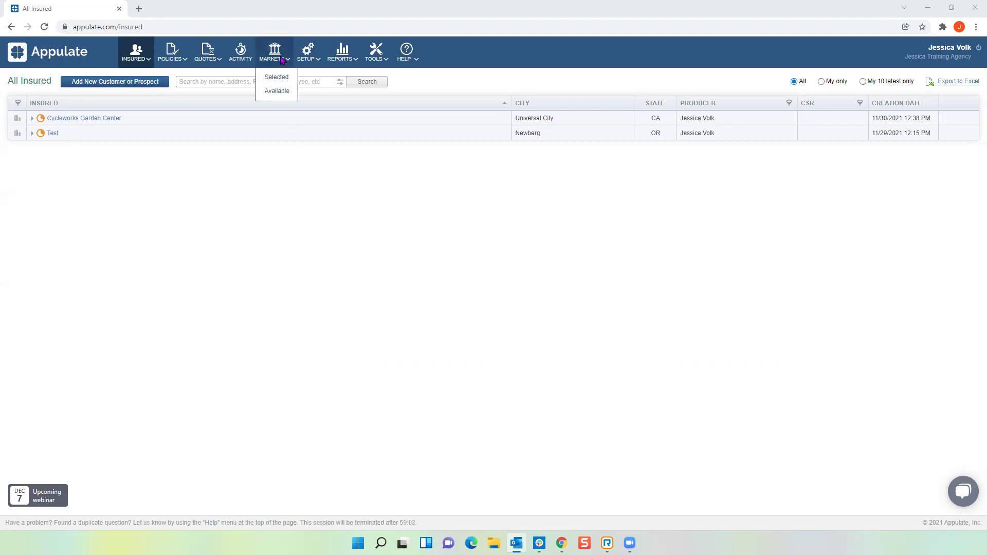
# Step: Show Available Markets filtered by name 'libe' to list the Liberty carriers
pyautogui.click(284, 97)
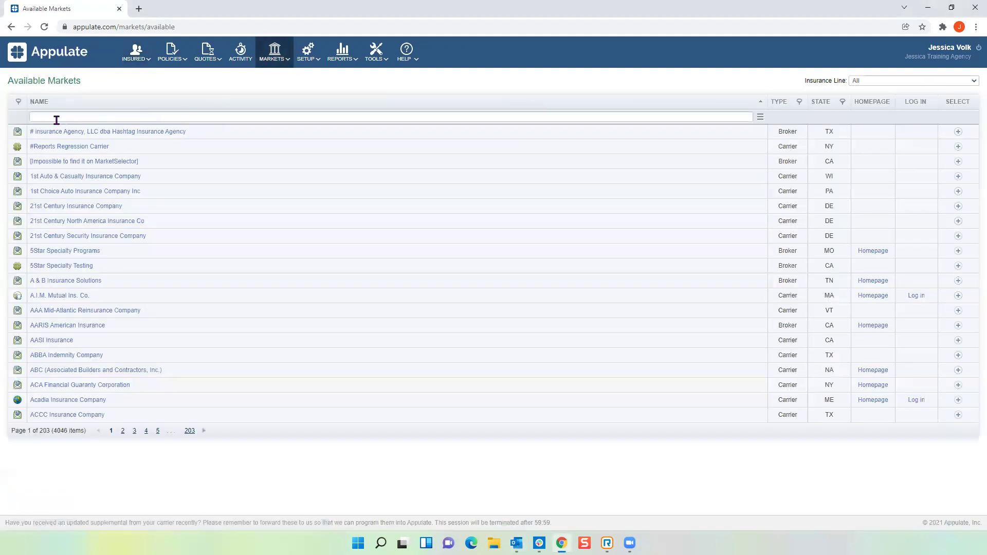
pyautogui.click(57, 117)
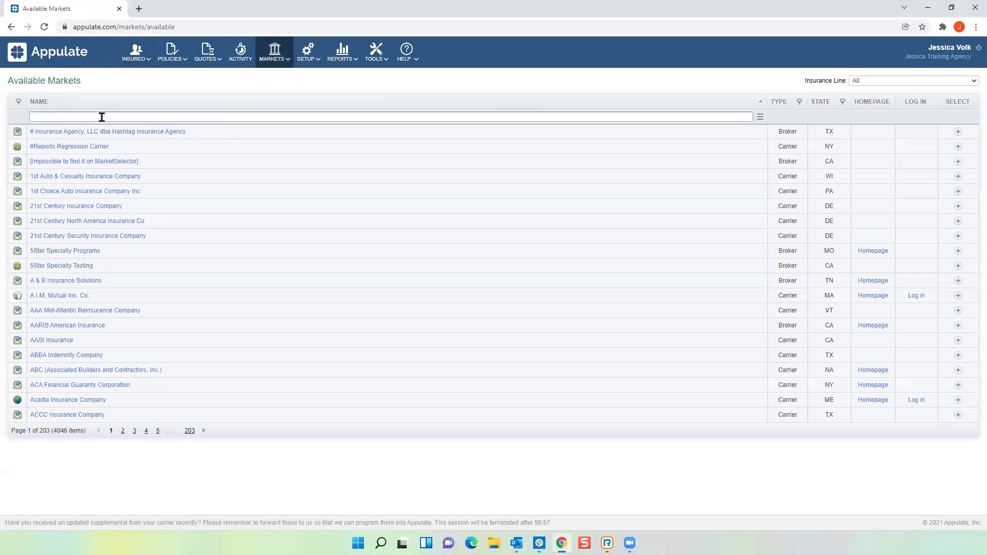
pyautogui.write('libe')
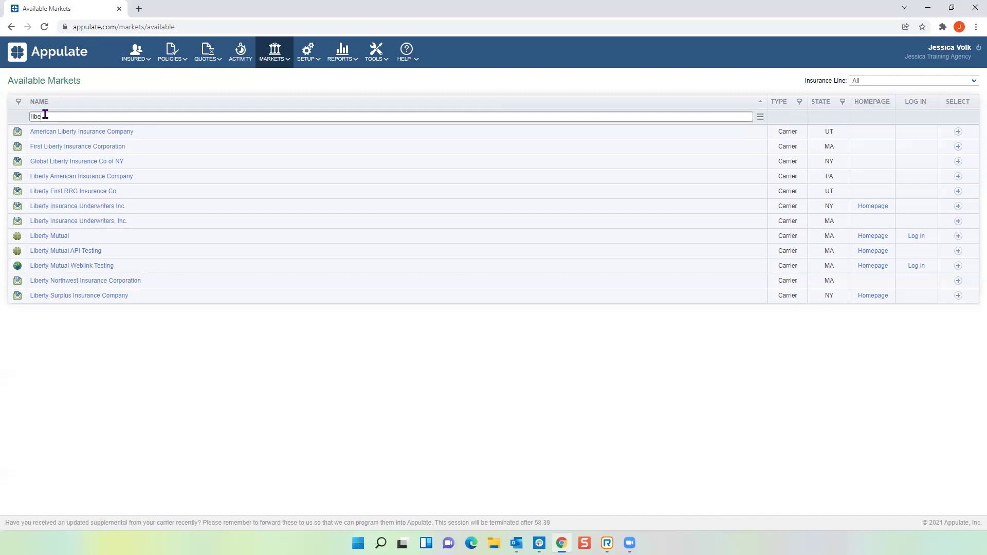
pyautogui.click(464, 390)
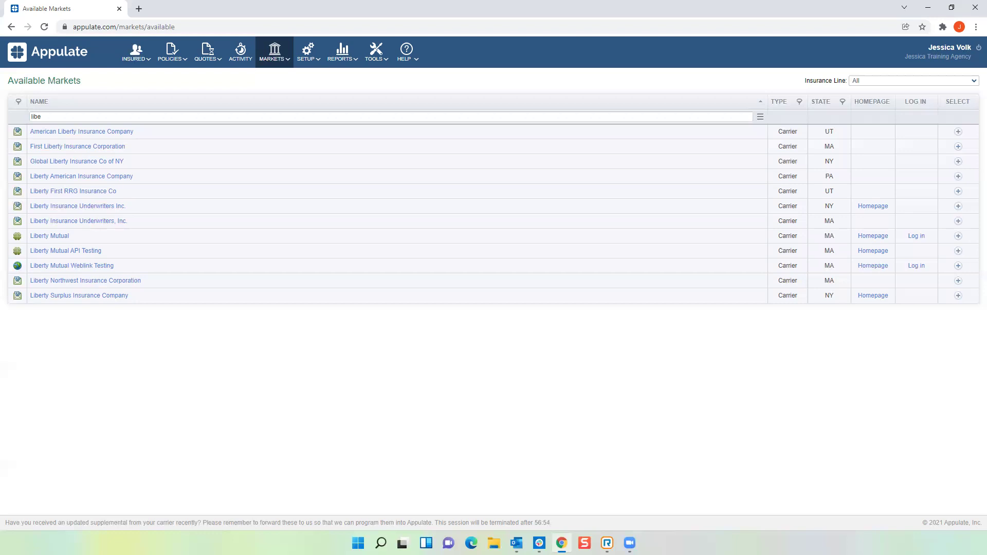
pyautogui.hotkey('alt', 'Tab')
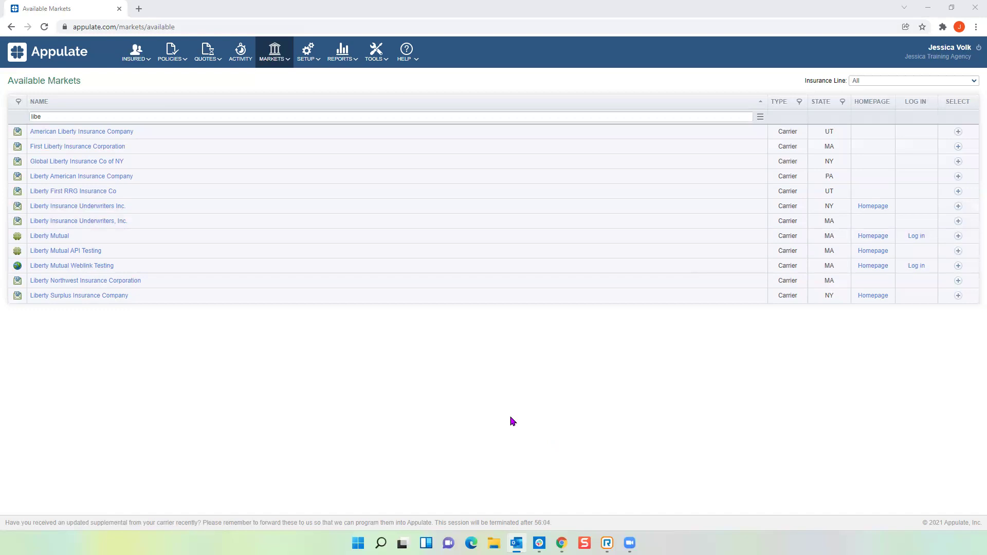
pyautogui.click(643, 48)
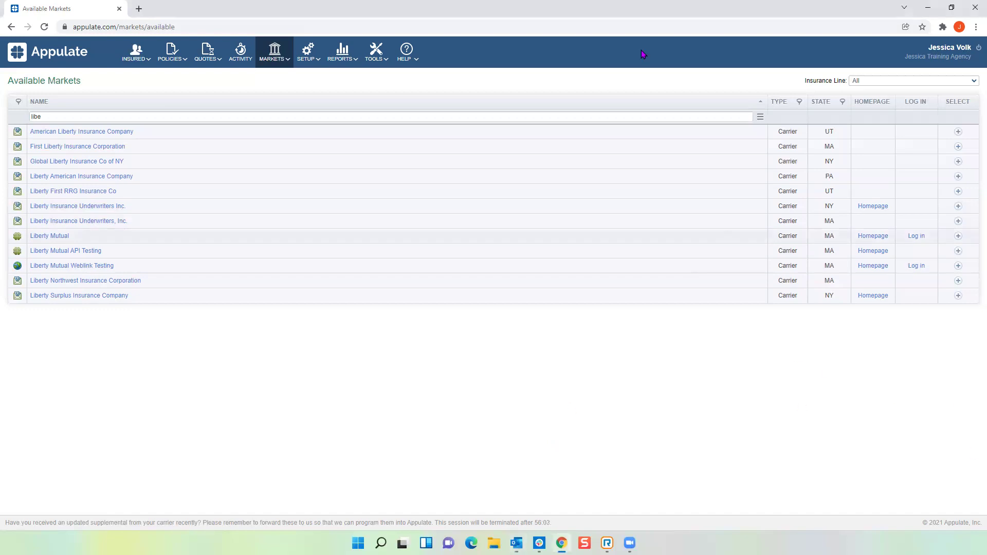